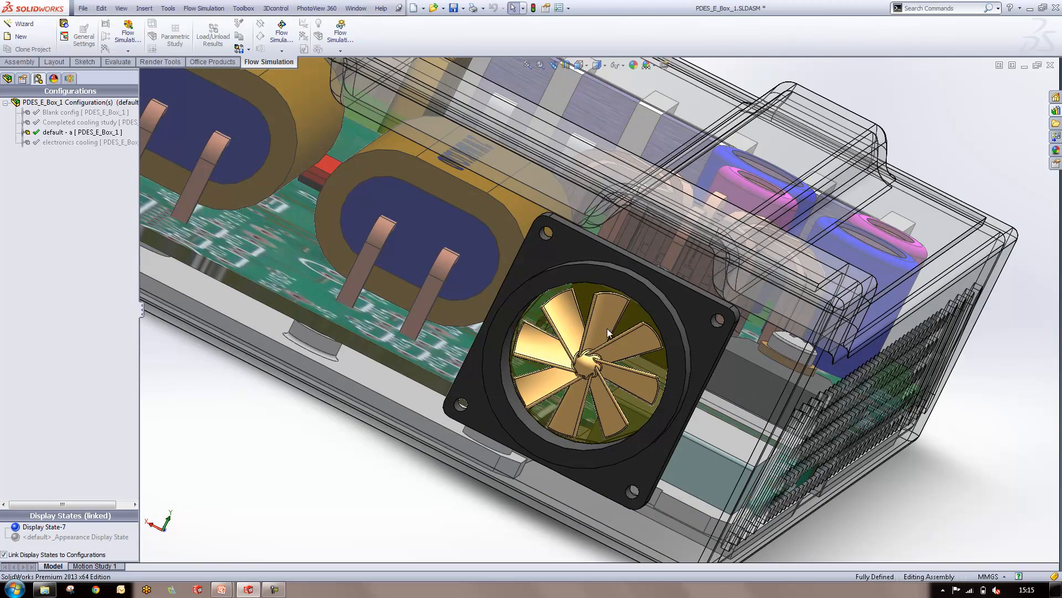
Activate the "Blank config" configuration of the electronics box assembly
key(f)
middle_drag(807, 424, 676, 412)
scroll(359, 252, down, 2)
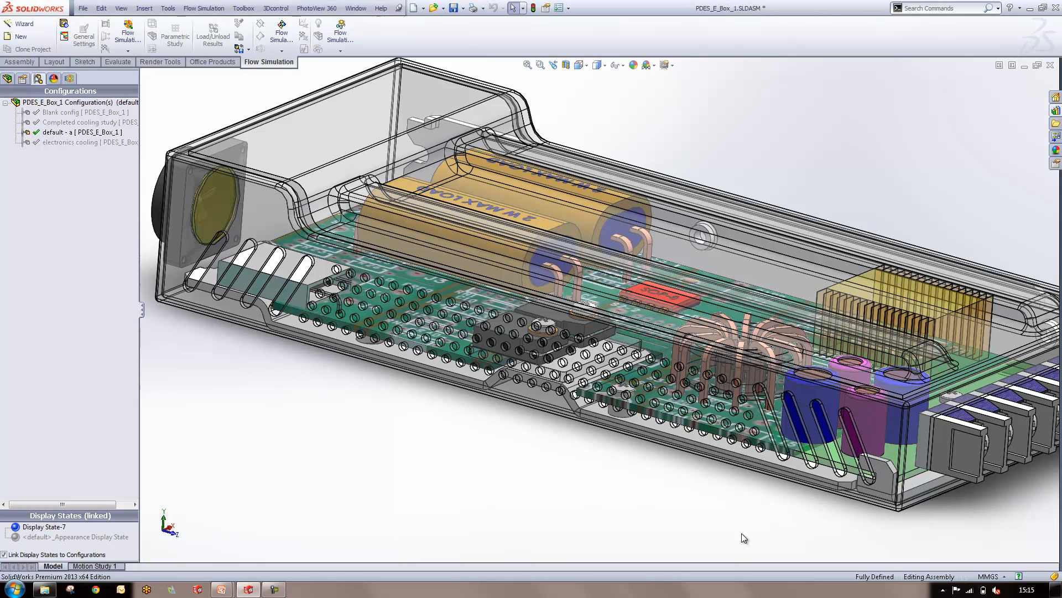
scroll(688, 514, up, 2)
middle_drag(556, 425, 559, 459)
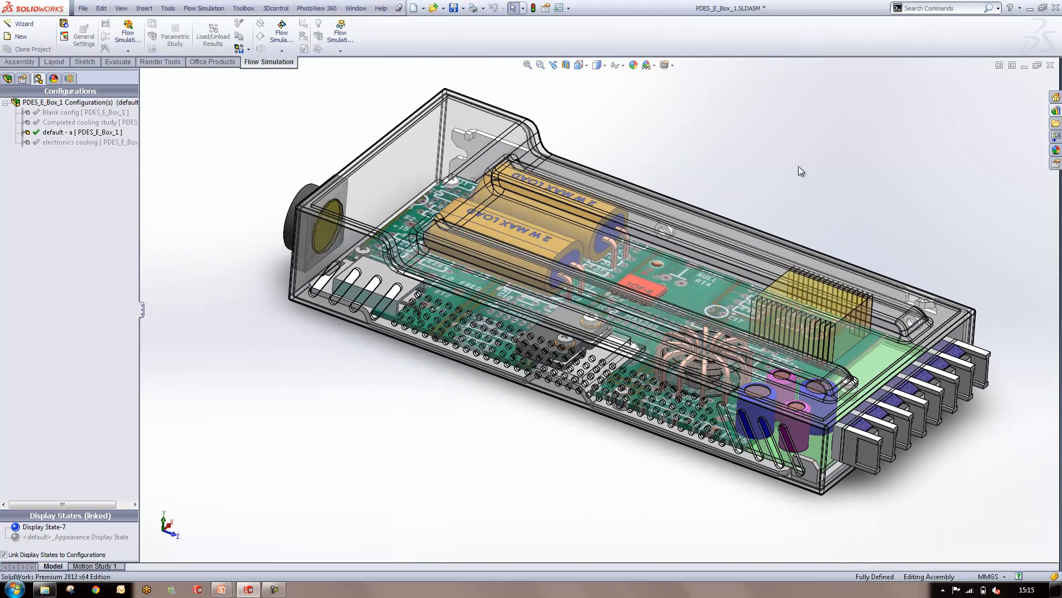
click(71, 113)
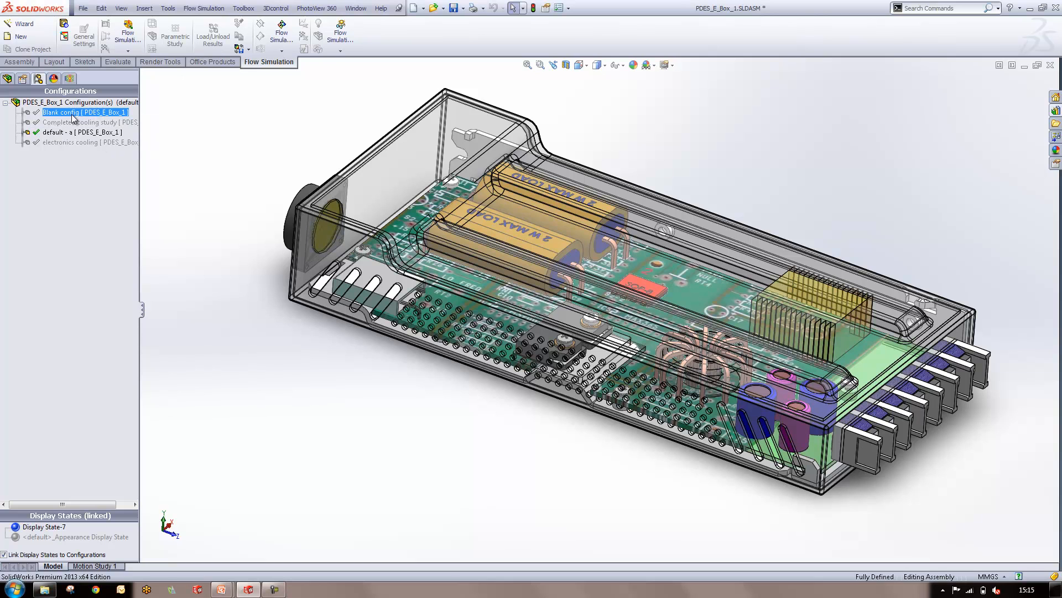
double_click(71, 112)
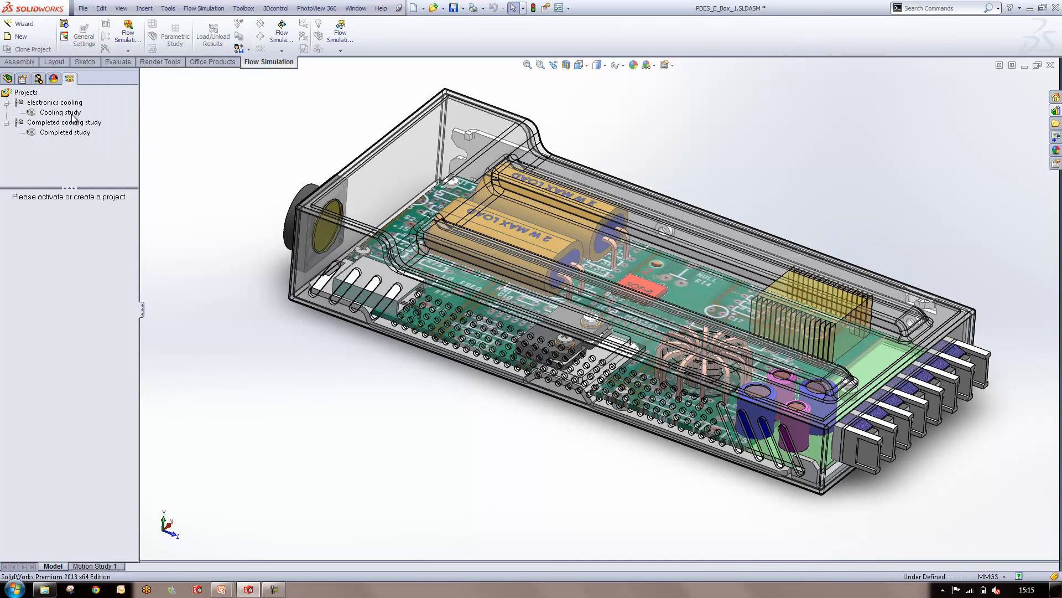
Start a new flow simulation project with the Wizard in the current configuration and name it "Flow cooling"
middle_drag(667, 88, 665, 142)
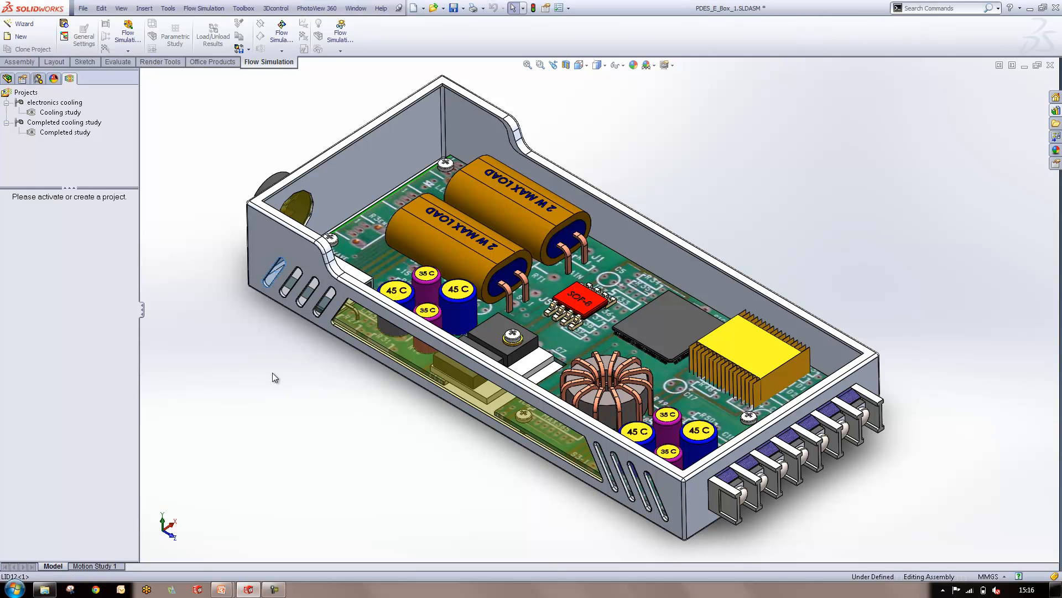
middle_drag(336, 357, 335, 411)
scroll(335, 406, up, 2)
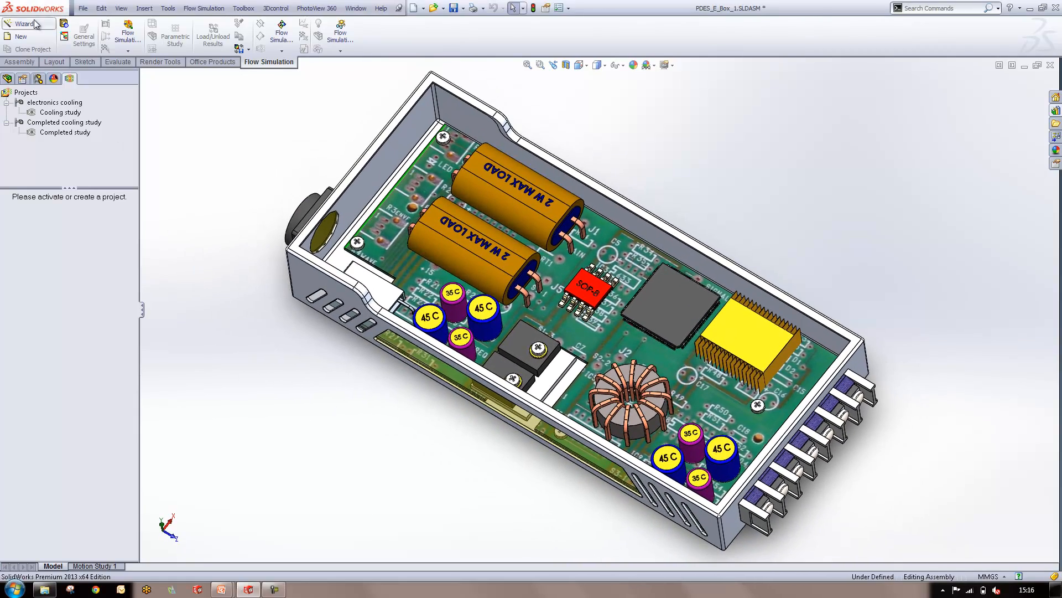
click(17, 28)
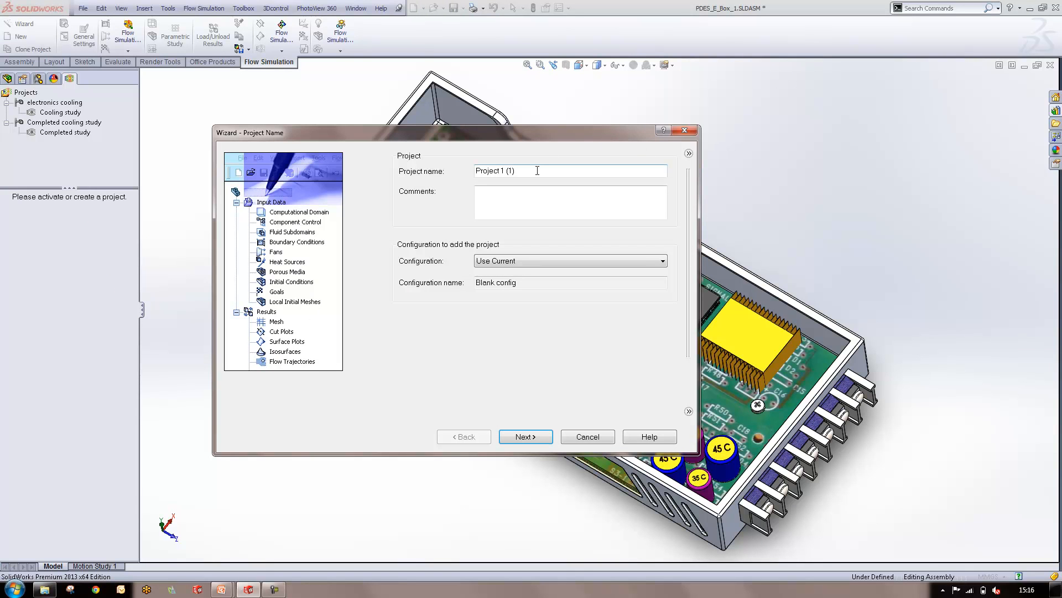
drag(540, 171, 385, 182)
text(Flow cooling)
click(523, 438)
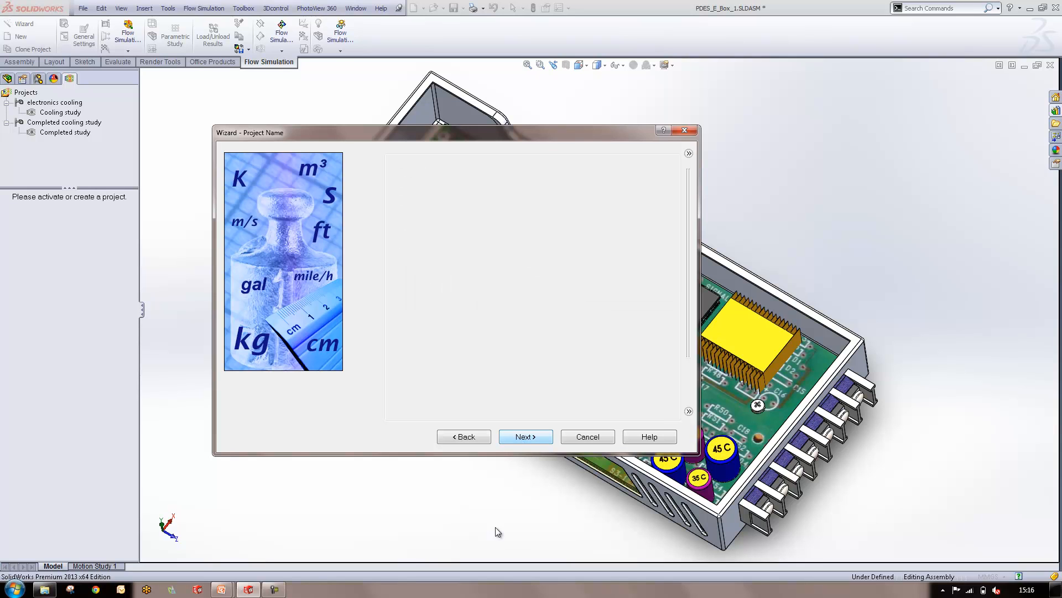
Keep the SI (m-kg-s) unit system, set its temperature unit to Celsius, and continue to the analysis type
scroll(671, 339, down, 1)
scroll(670, 338, up, 1)
click(509, 356)
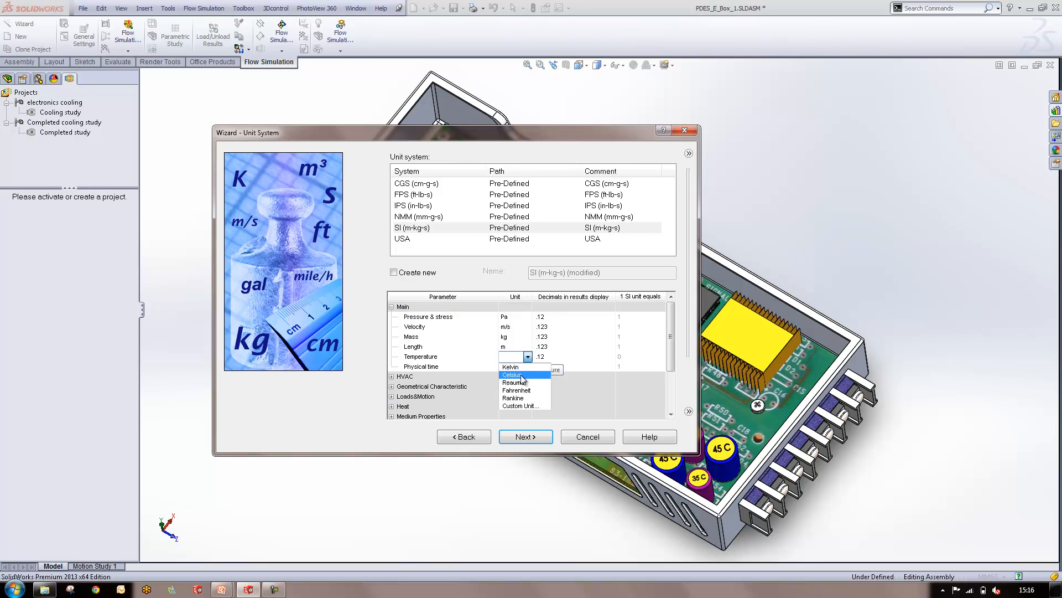
click(513, 375)
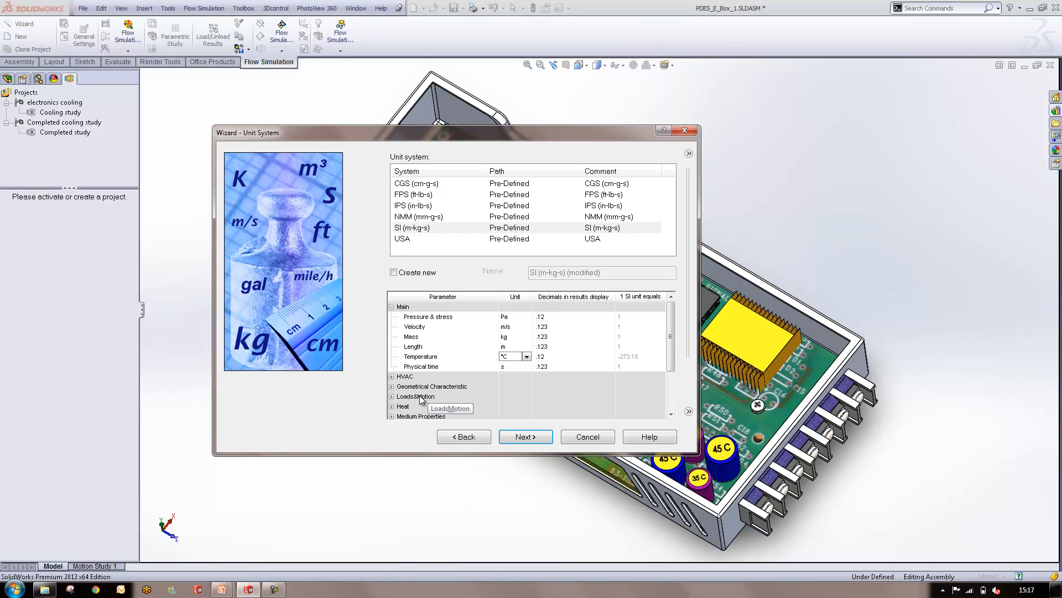
click(514, 437)
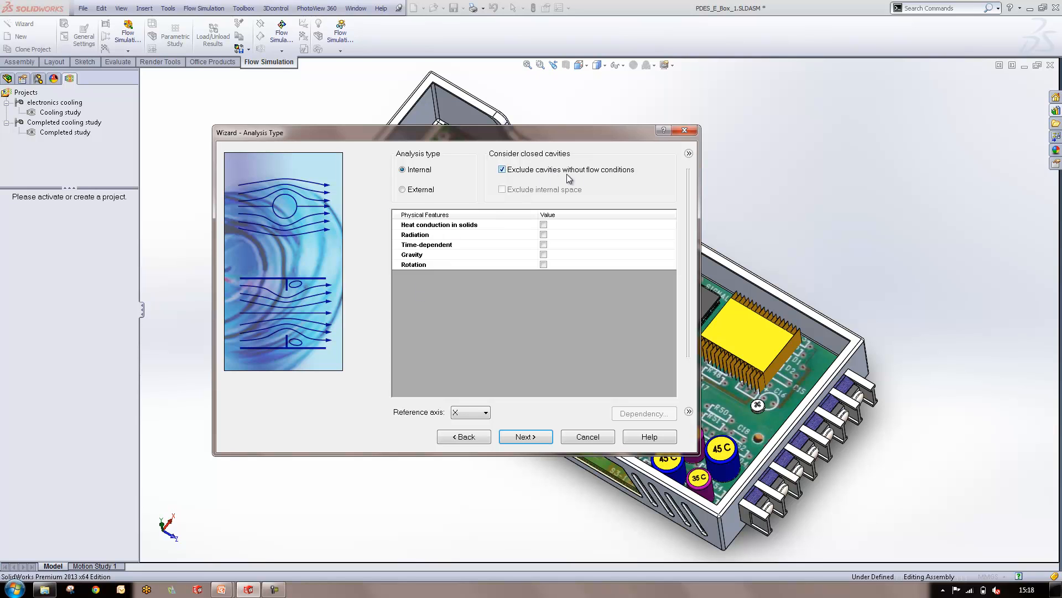
Keep the internal analysis type, enable heat conduction in solids, and continue to the default fluid
drag(559, 131, 423, 174)
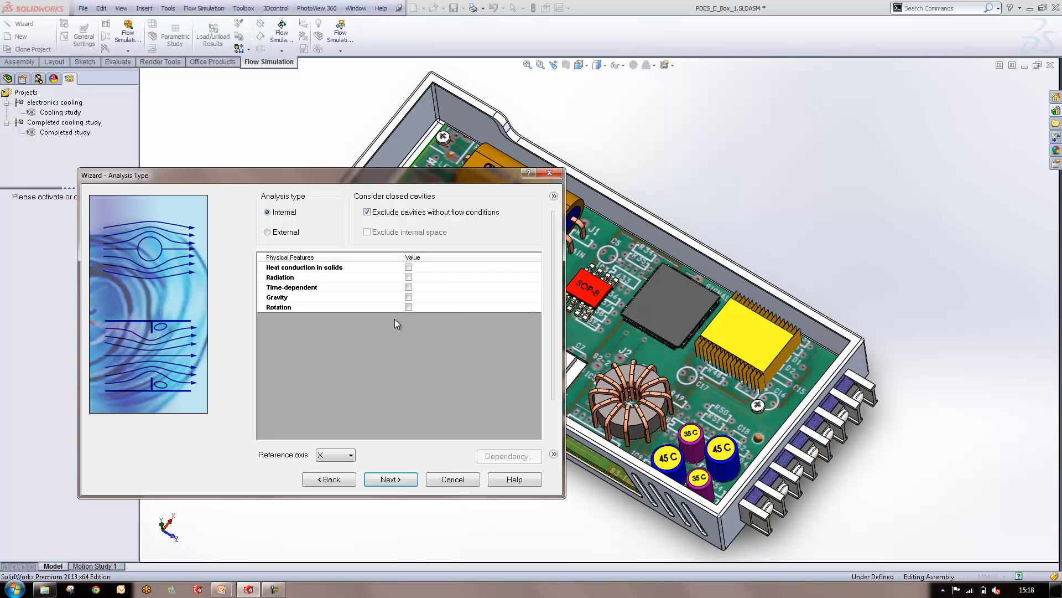
click(409, 266)
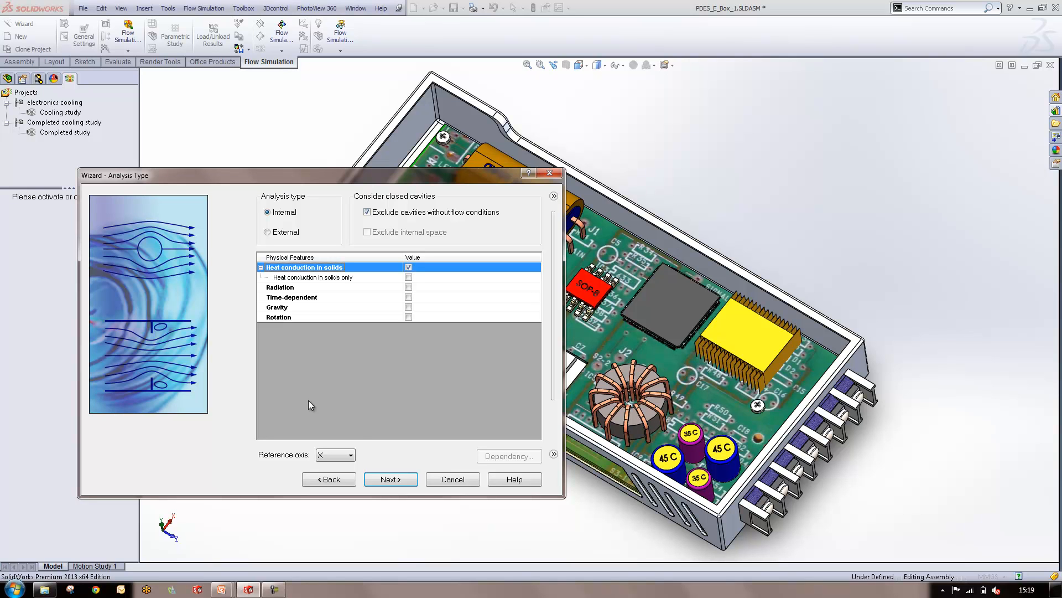
click(391, 479)
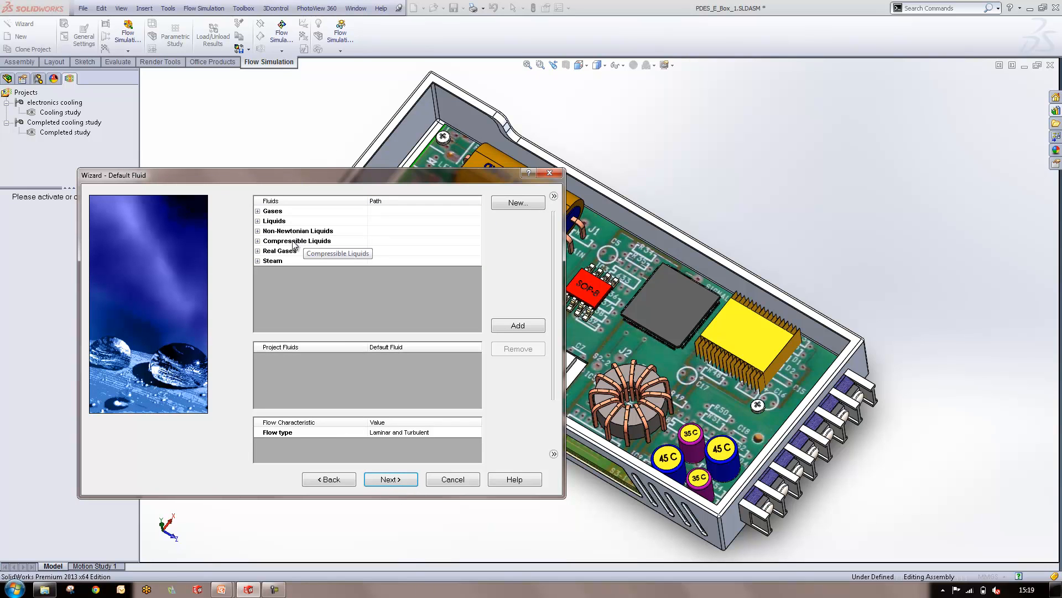
Examine the available liquids, non-Newtonian liquids, compressible liquids, real gases and steam in the fluid database
click(258, 221)
scroll(293, 301, down, 4)
click(293, 281)
click(258, 291)
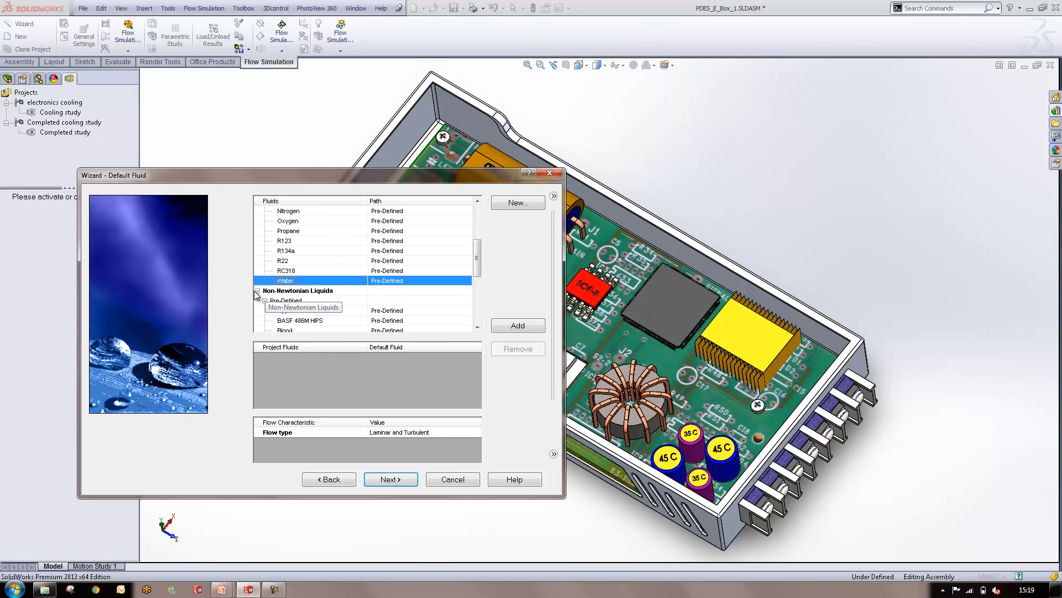
scroll(268, 308, down, 4)
click(258, 299)
scroll(318, 309, down, 1)
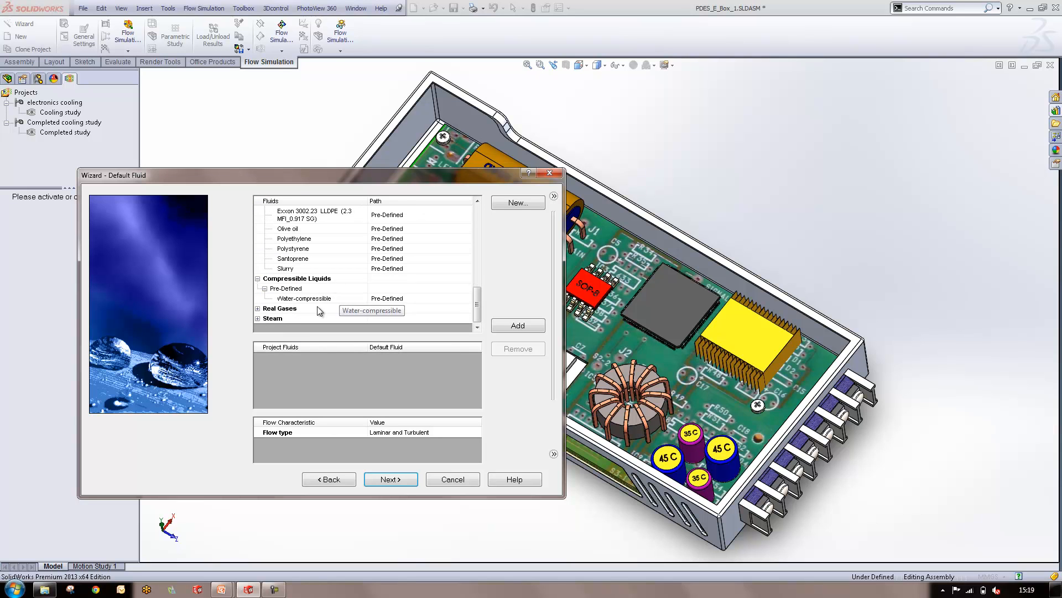
click(258, 308)
scroll(274, 326, down, 3)
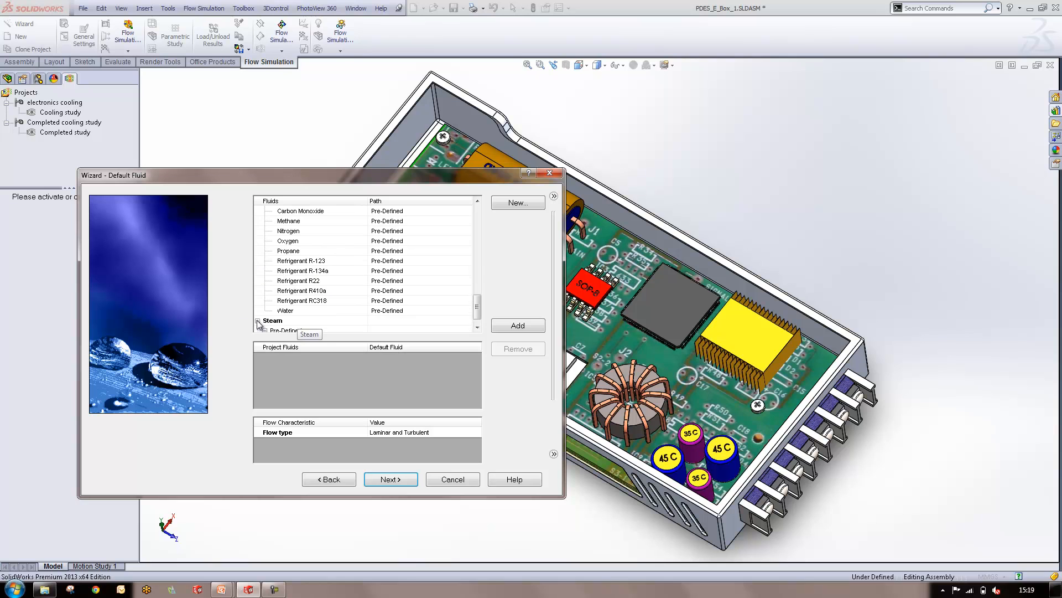
scroll(349, 284, up, 15)
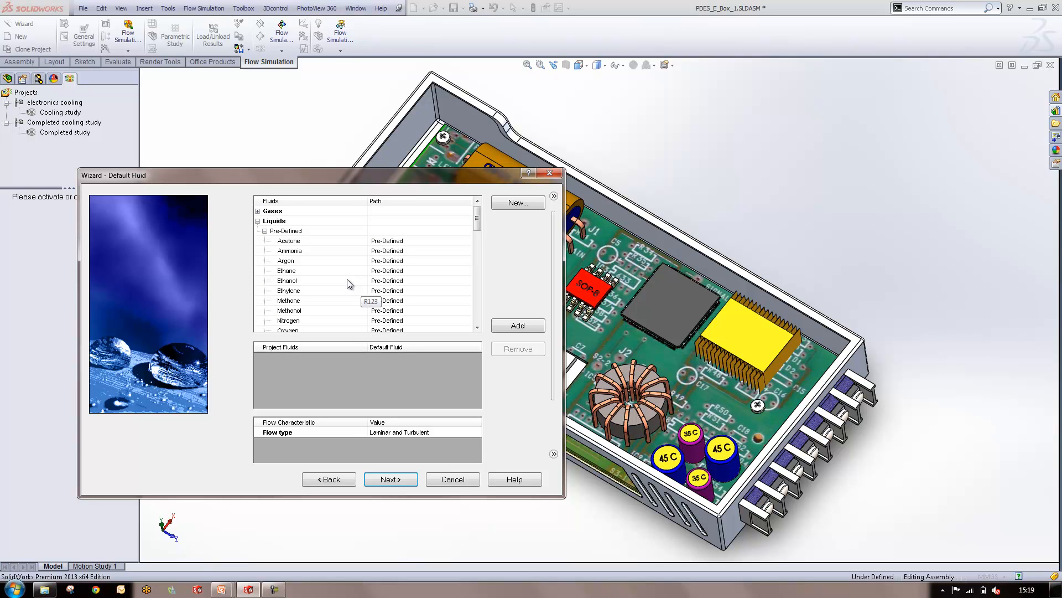
Add Air from the pre-defined gases as the project's default fluid and continue to the default solid
click(257, 211)
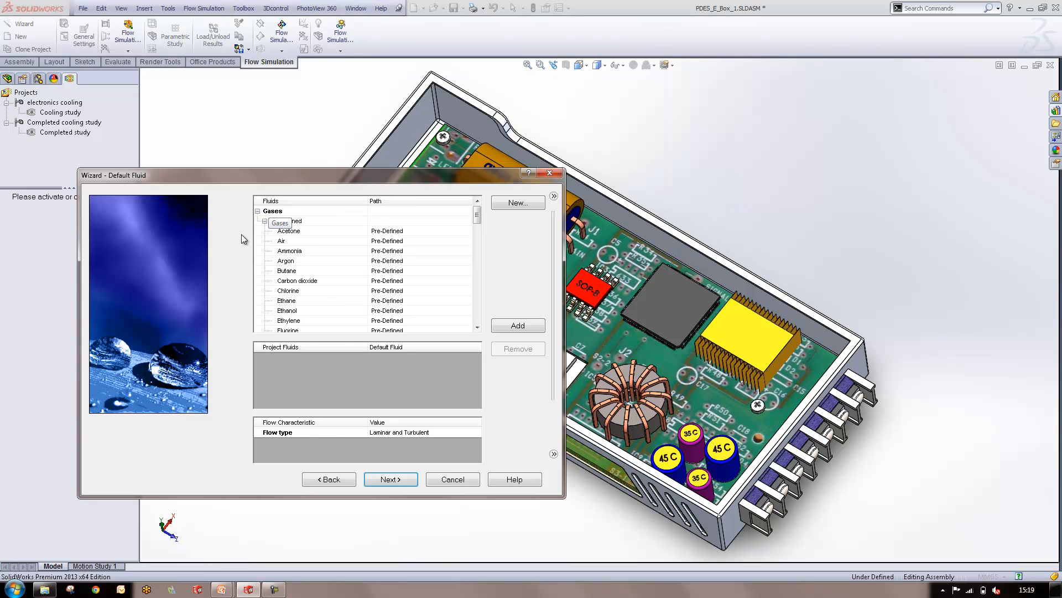
double_click(292, 243)
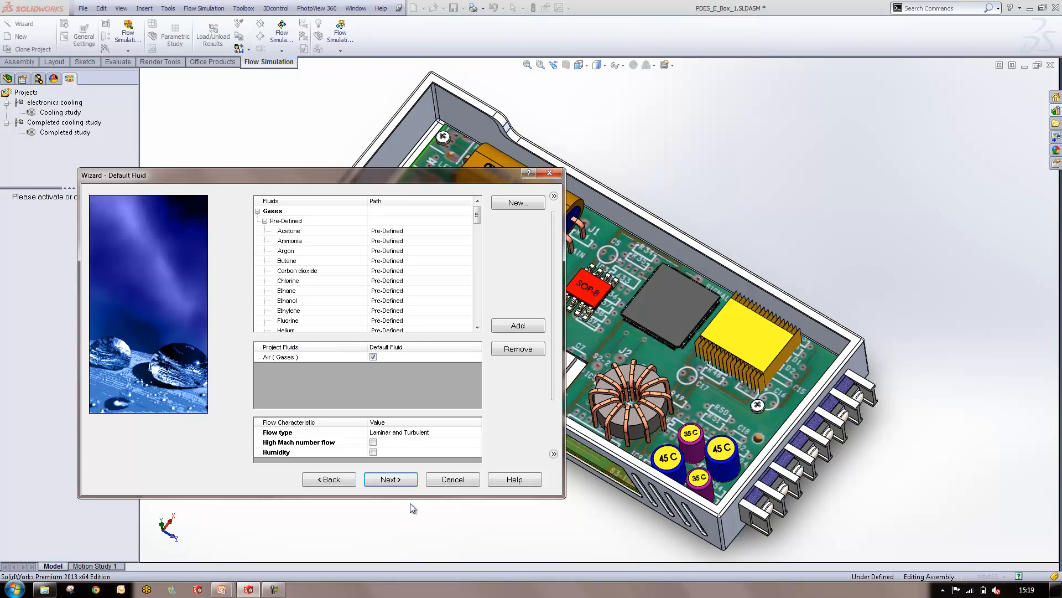
click(391, 479)
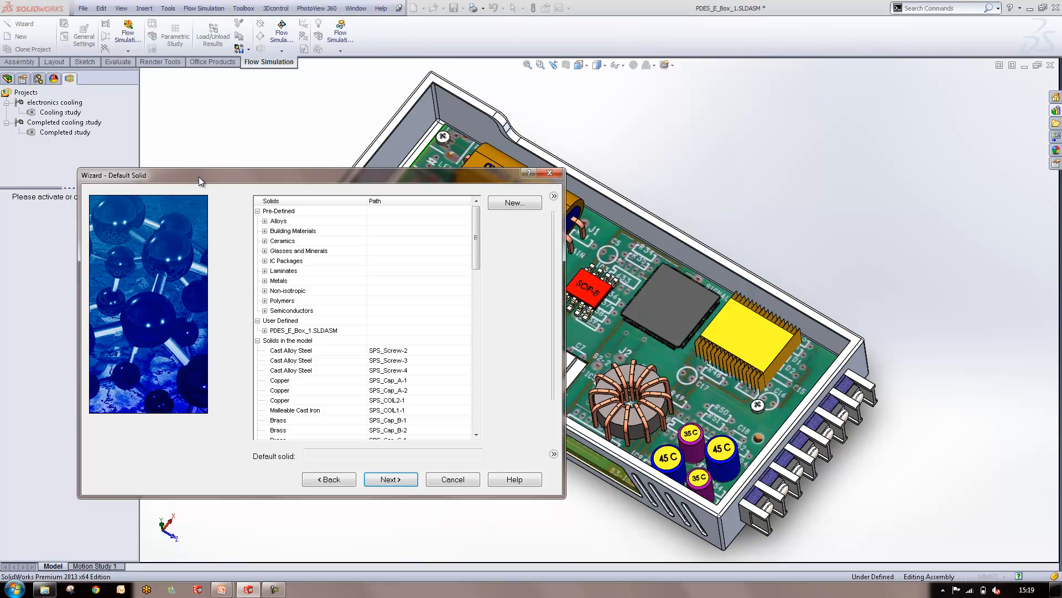
Set the default solid to Aluminum 6061 from the pre-defined alloys and continue to the wall conditions
click(264, 221)
click(316, 261)
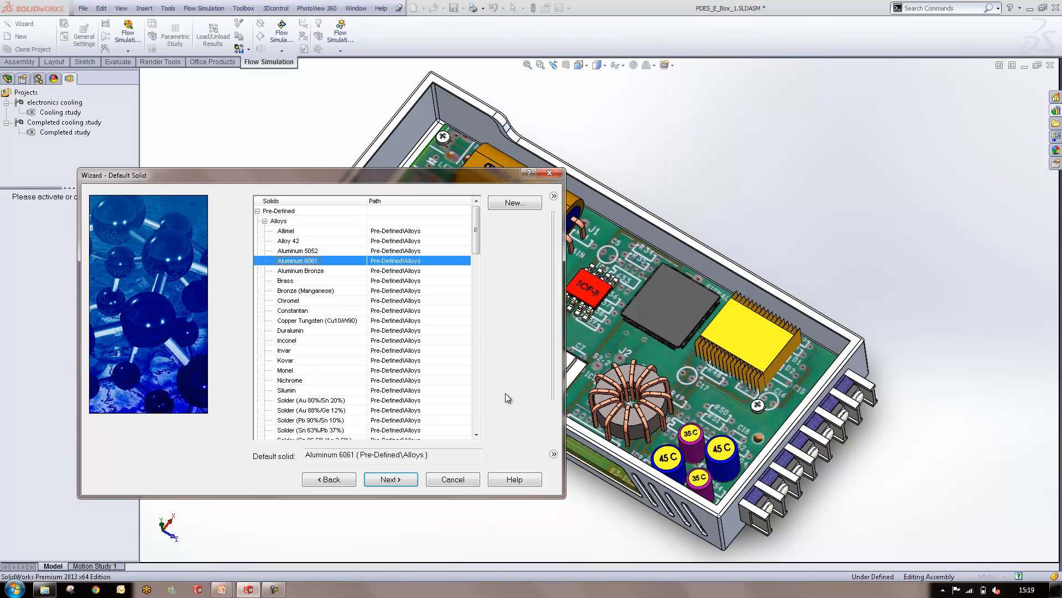
click(397, 485)
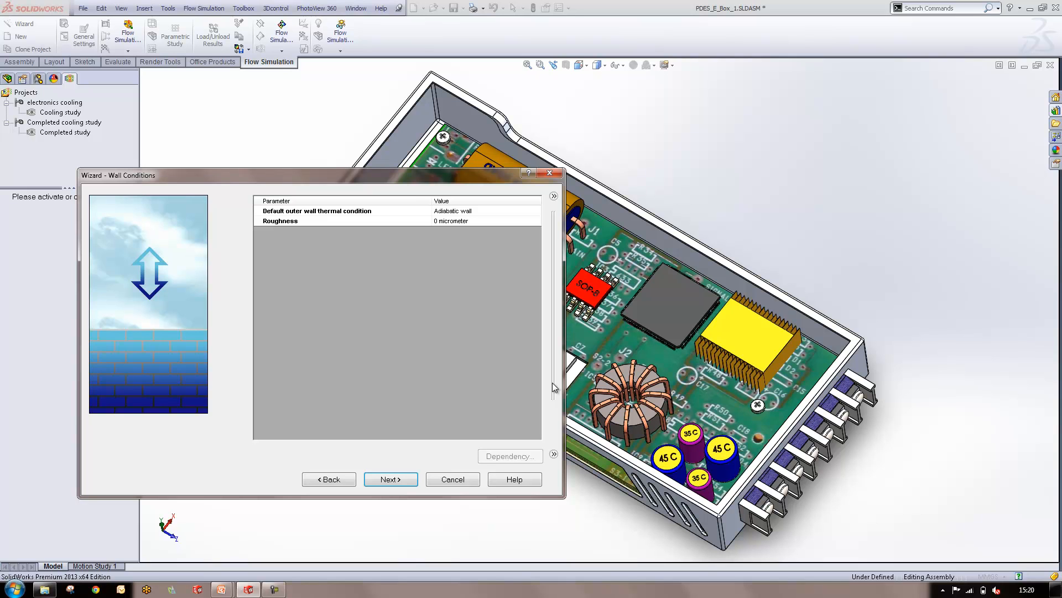
Accept the default wall conditions and initial conditions, checking the turbulence and solid parameters
click(390, 479)
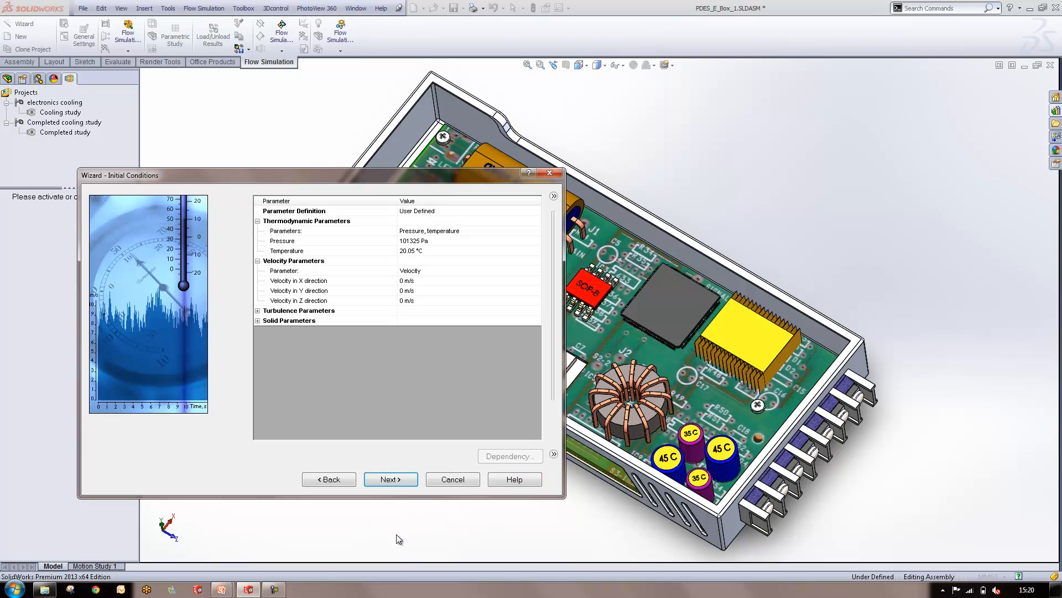
click(258, 311)
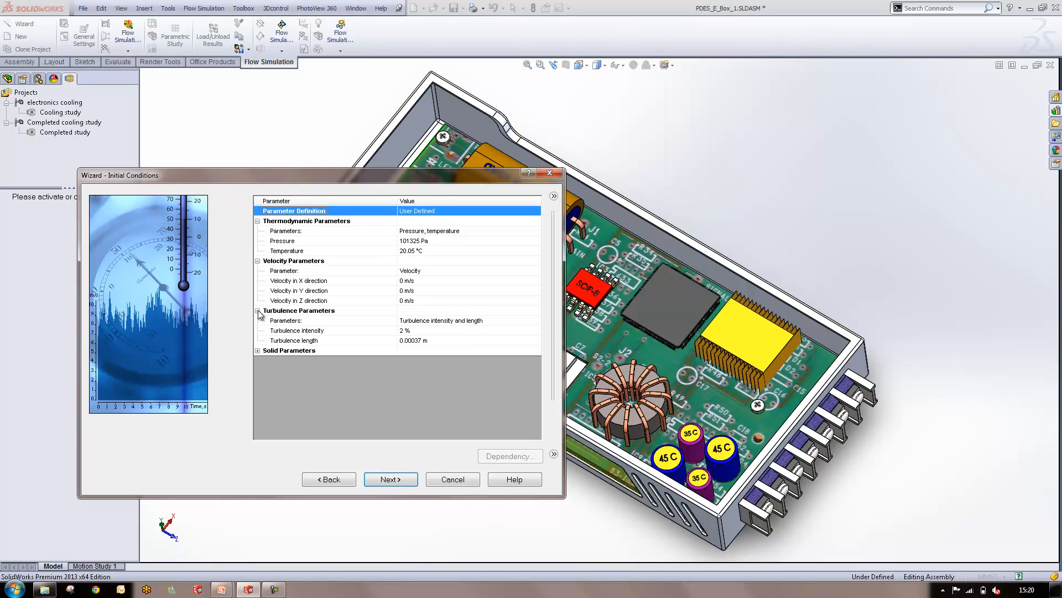
click(258, 350)
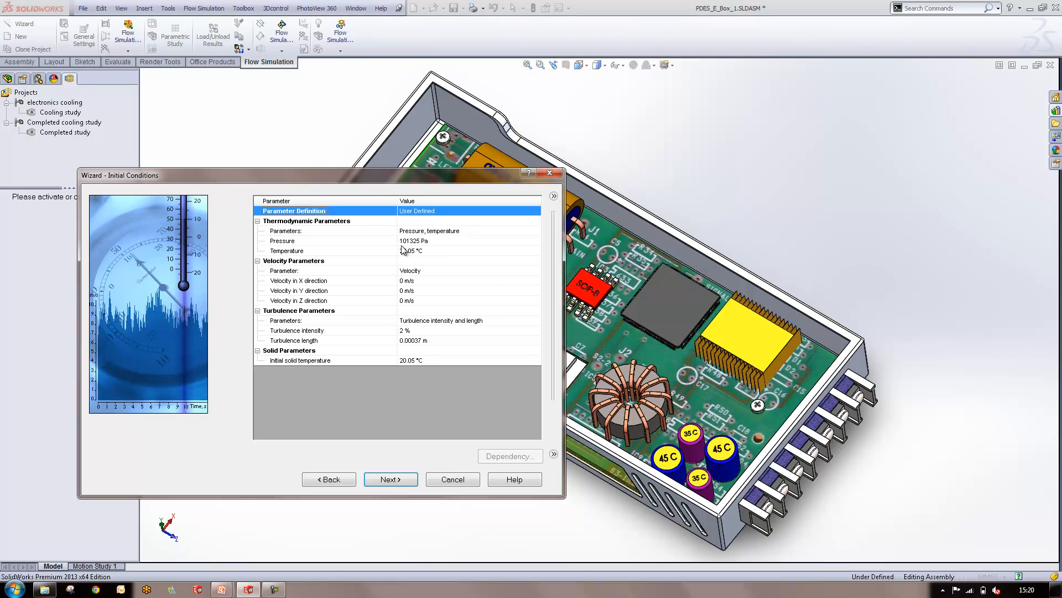
click(412, 480)
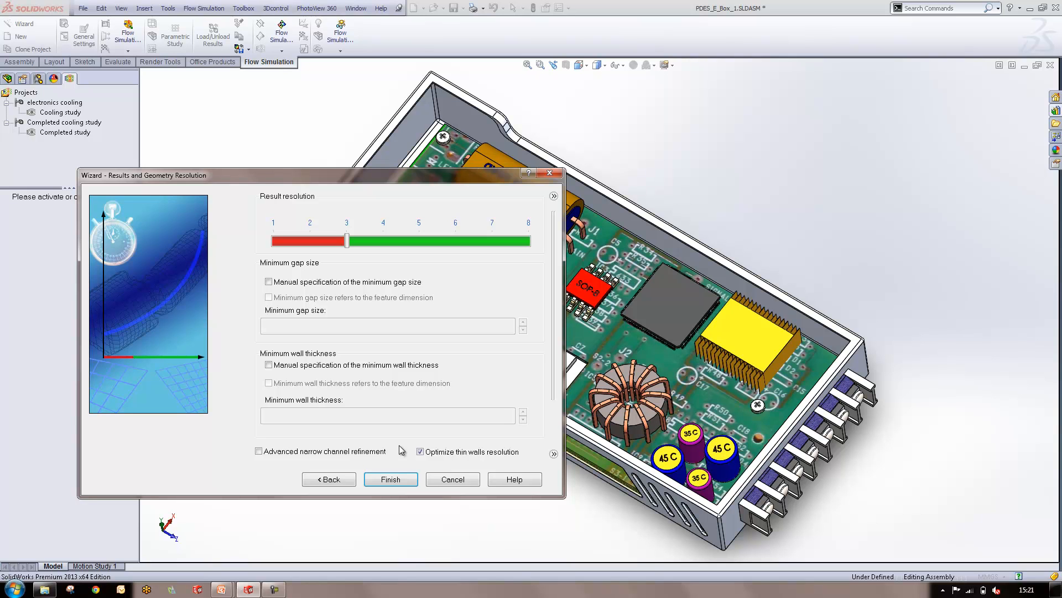
Check the result resolution level and finish the wizard to create the project
mouse_move(347, 241)
mouse_down()
mouse_move(462, 246)
mouse_move(350, 257)
mouse_up()
click(390, 480)
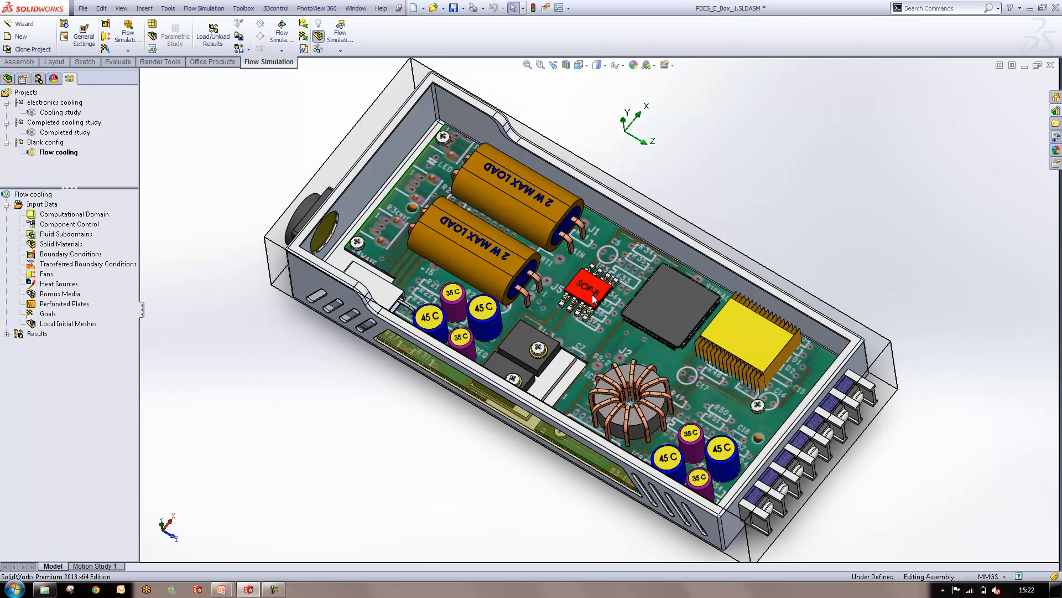
Insert a solid material definition in the Flow cooling project and select the printed circuit board as its component
click(44, 246)
right_click(44, 246)
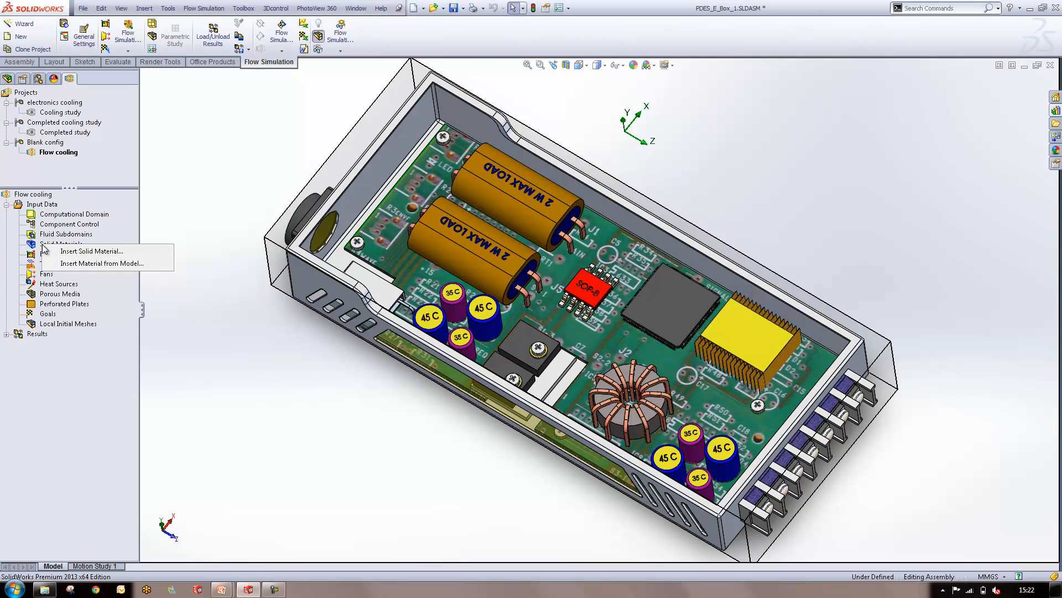
click(71, 251)
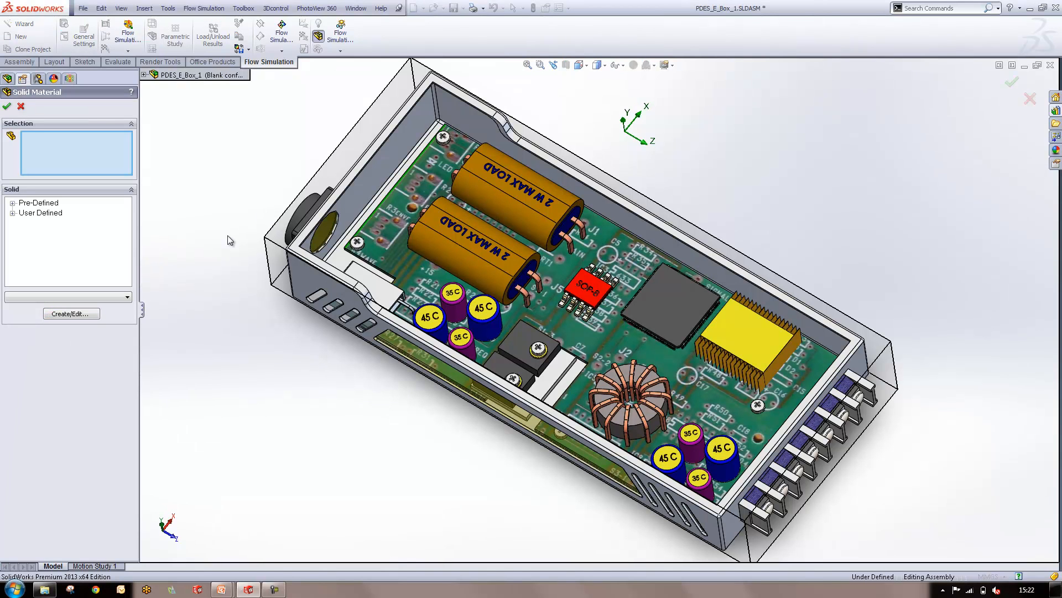
click(395, 214)
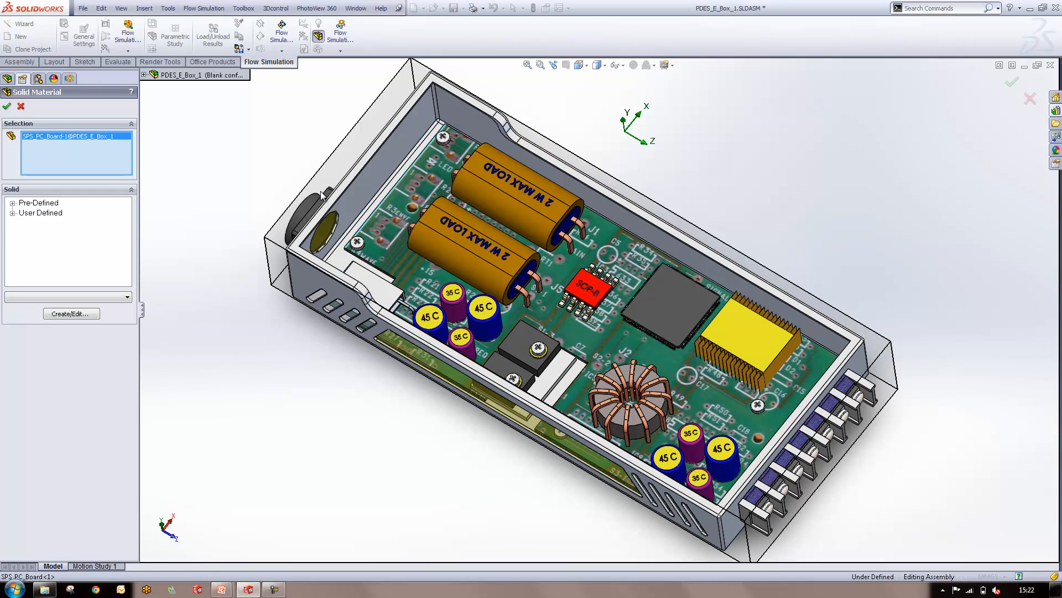
scroll(399, 237, down, 4)
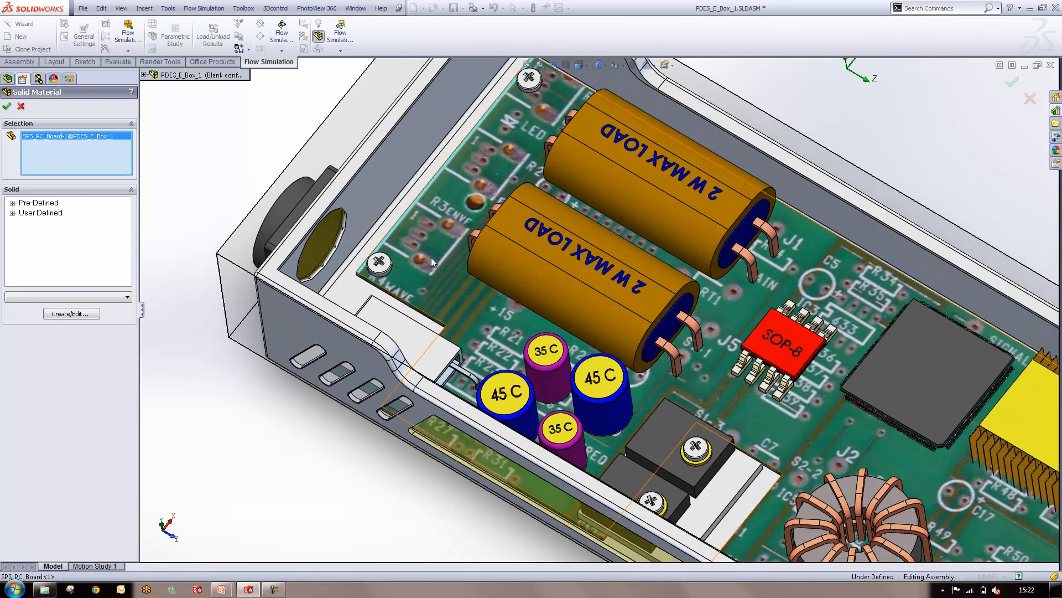
scroll(763, 386, up, 4)
scroll(764, 388, down, 1)
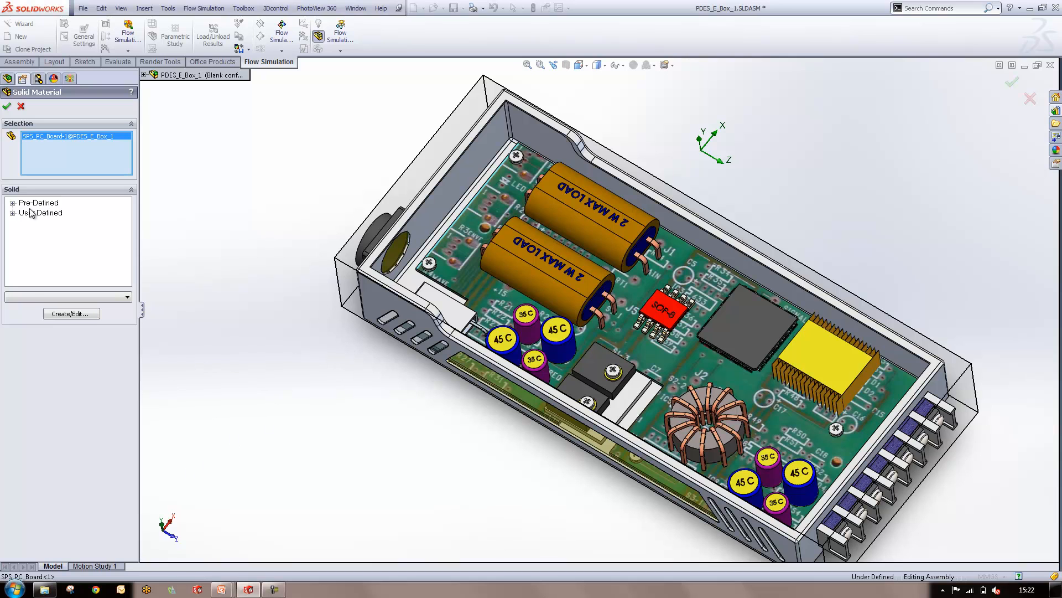
Assign FR4 from the pre-defined laminates to the printed circuit board and confirm the solid material
click(12, 202)
click(22, 253)
scroll(53, 235, down, 3)
scroll(53, 235, down, 1)
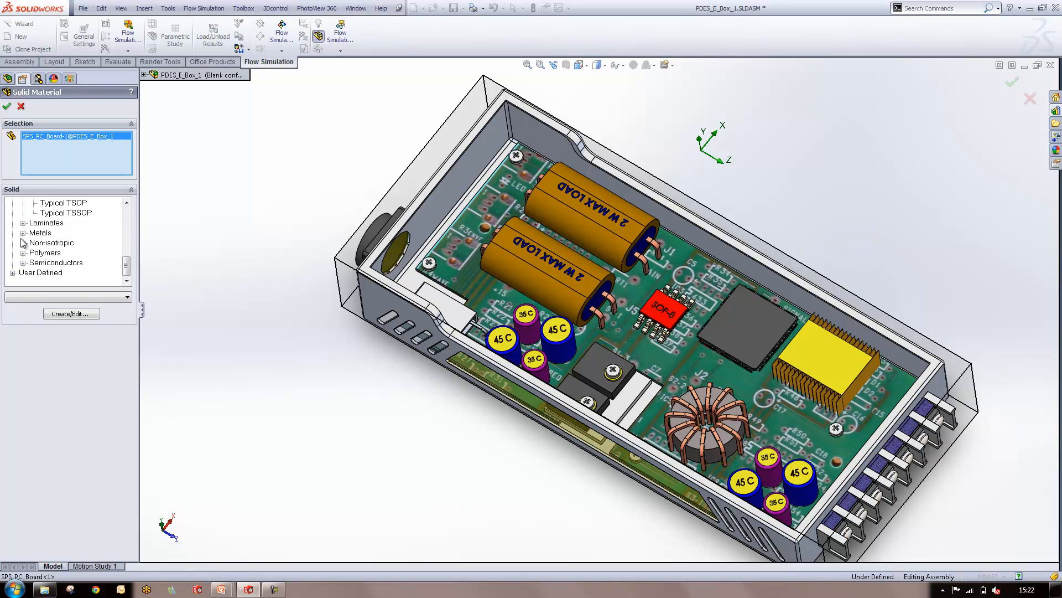
click(22, 222)
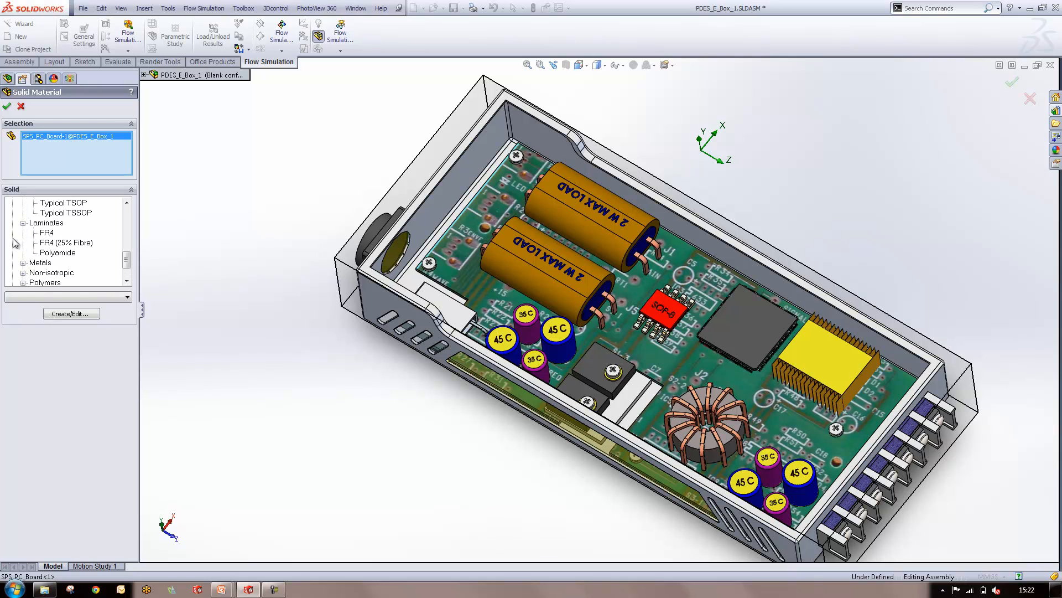
click(48, 232)
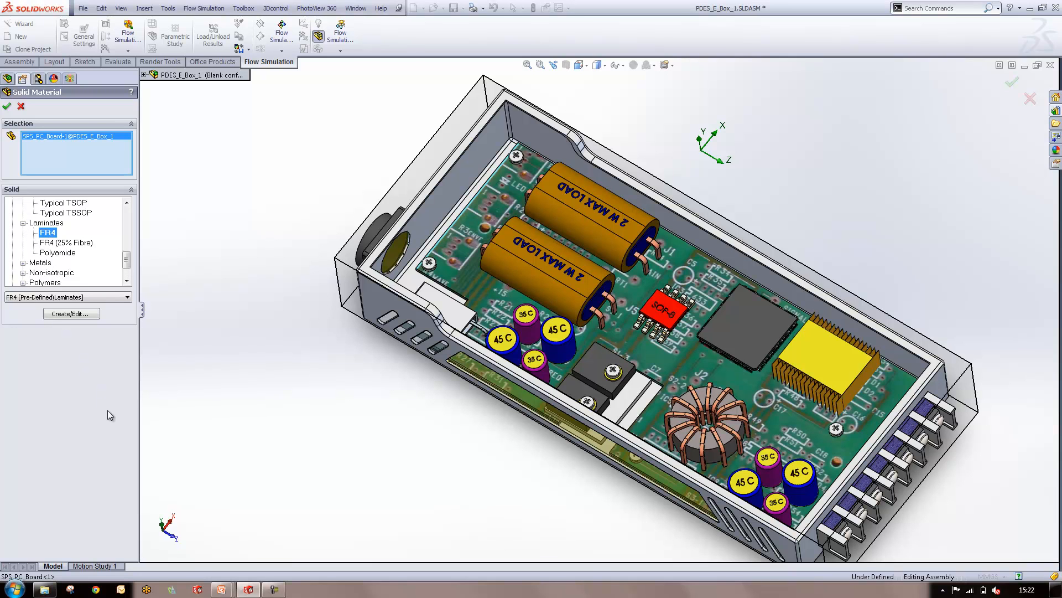
click(7, 106)
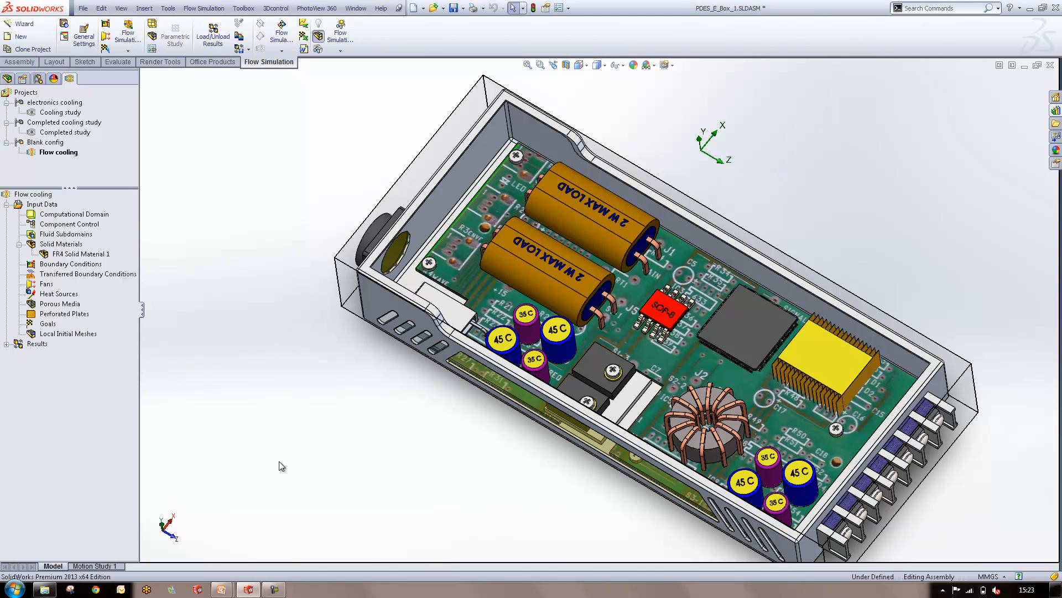
Insert another solid material that assigns Aluminum from the pre-defined metals to the yellow heat sink
right_click(56, 246)
click(94, 250)
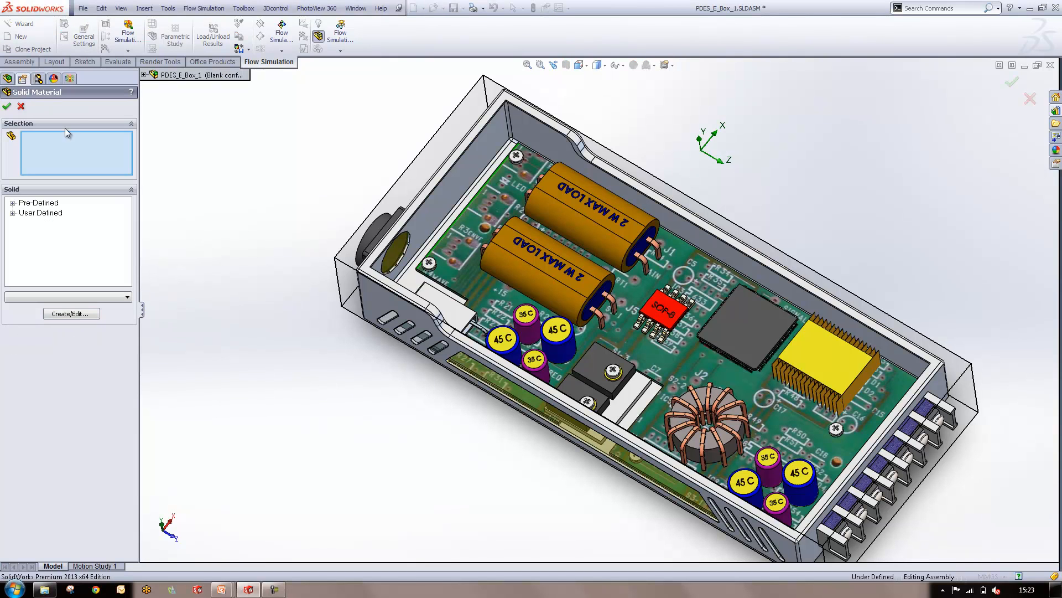
click(11, 204)
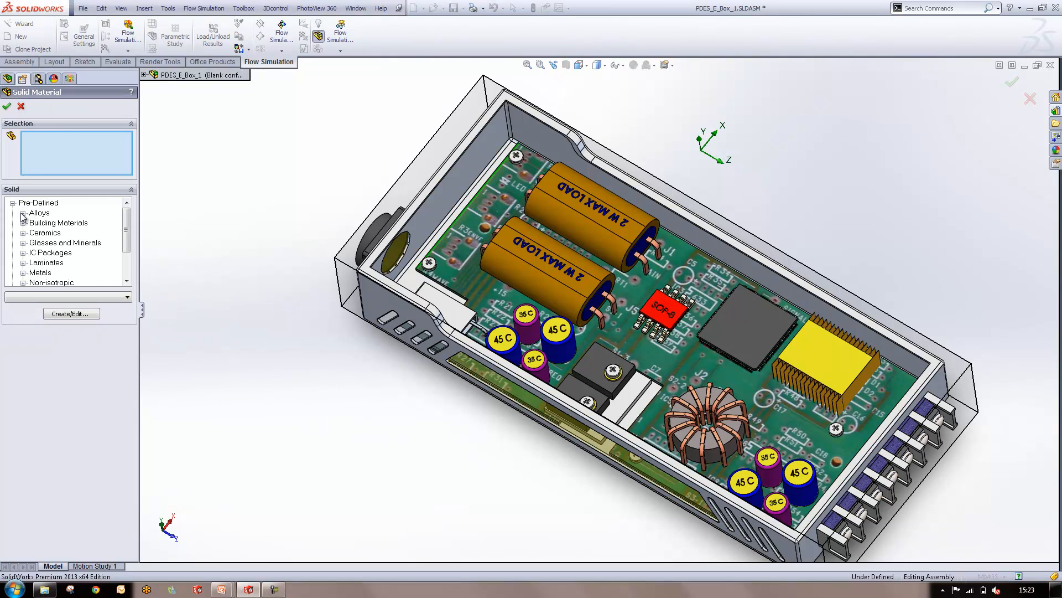
click(23, 213)
scroll(33, 268, down, 5)
click(58, 212)
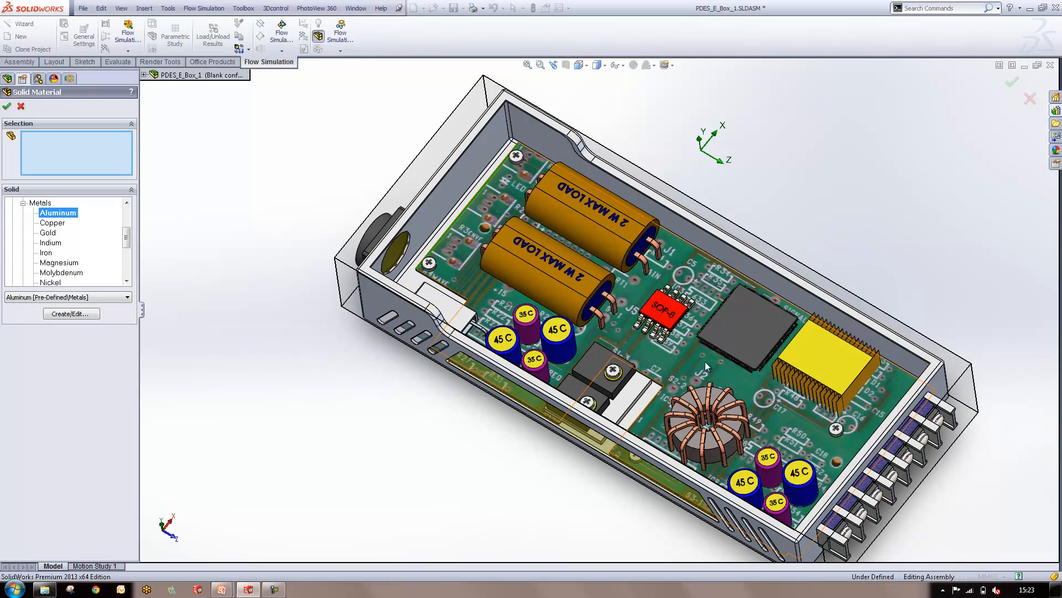
click(825, 360)
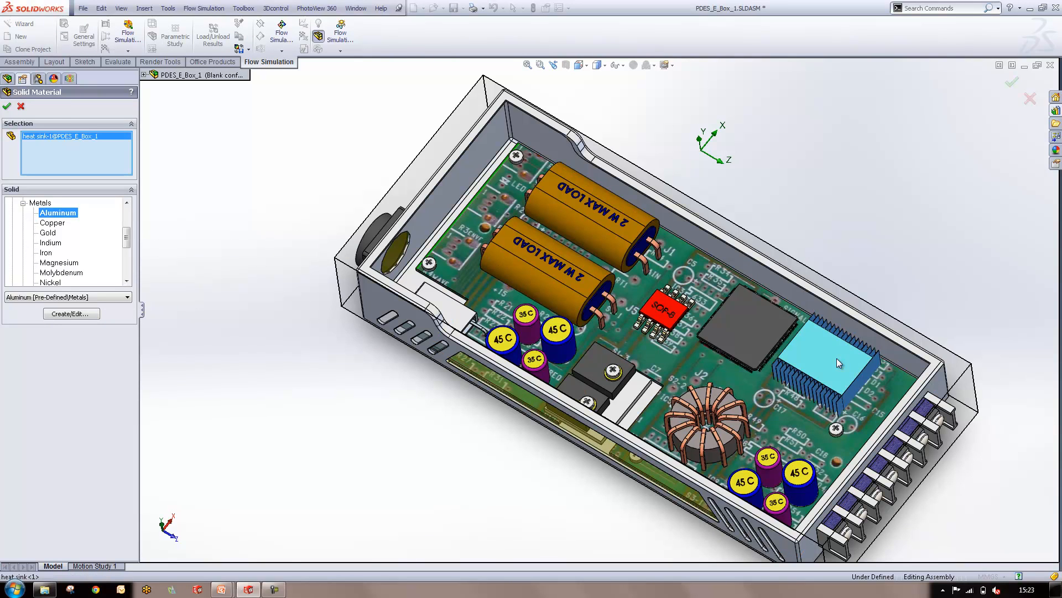
click(6, 105)
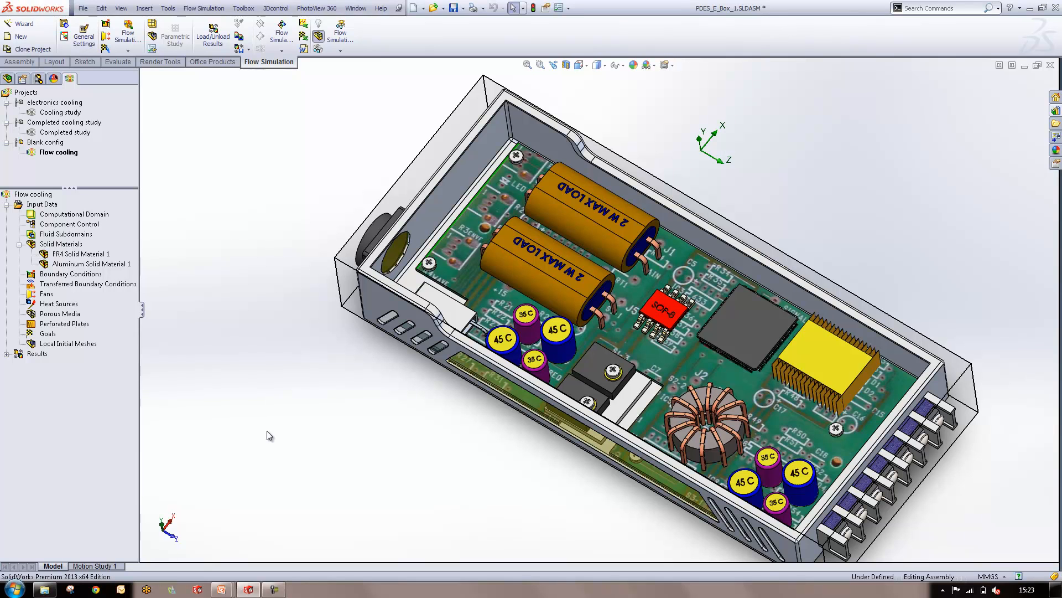
Activate the Completed study project and copy its Transformer Material solid material to the Flow cooling project
double_click(53, 134)
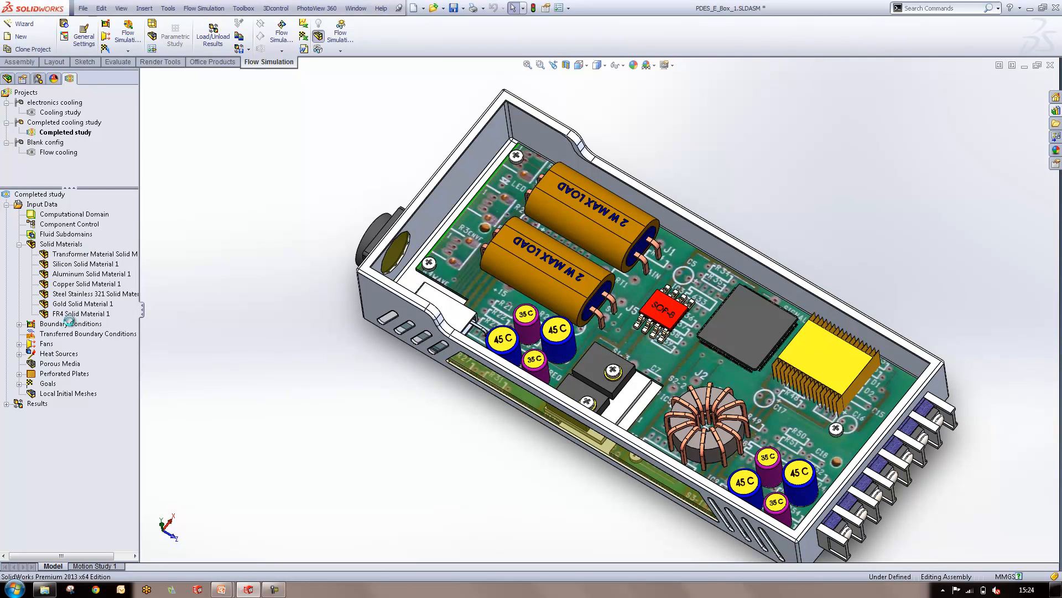
click(92, 257)
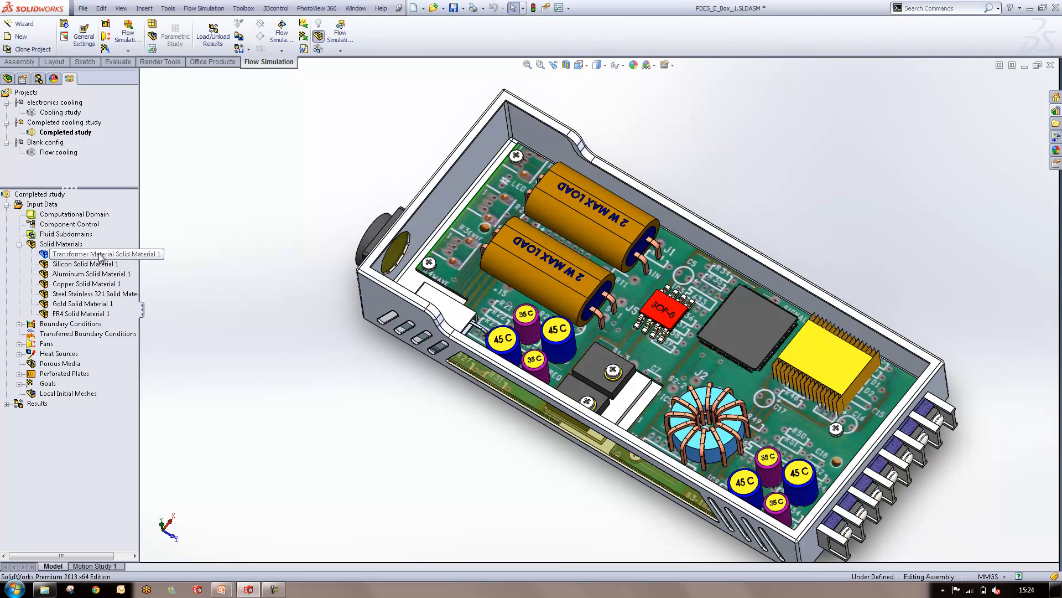
right_click(100, 256)
click(139, 314)
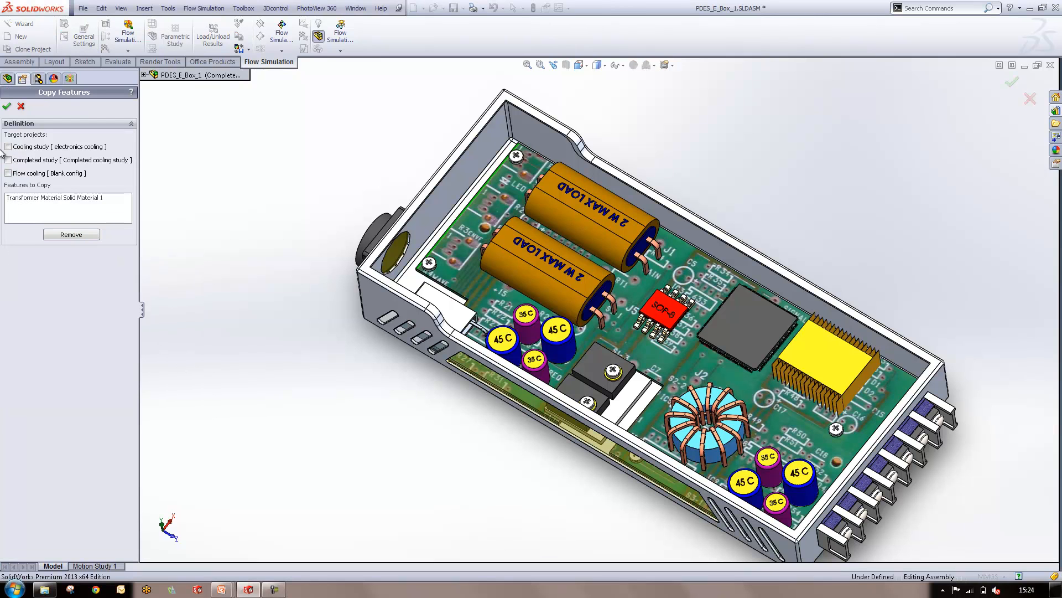
click(8, 173)
click(6, 106)
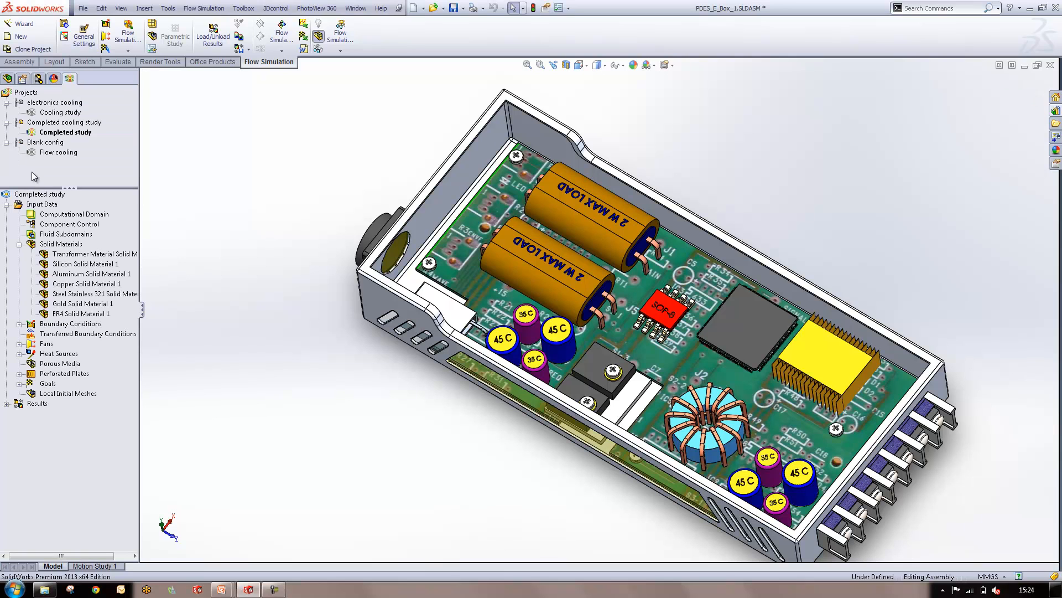
Reactivate the Flow cooling project and check which component the copied Transformer Material applies to
click(43, 153)
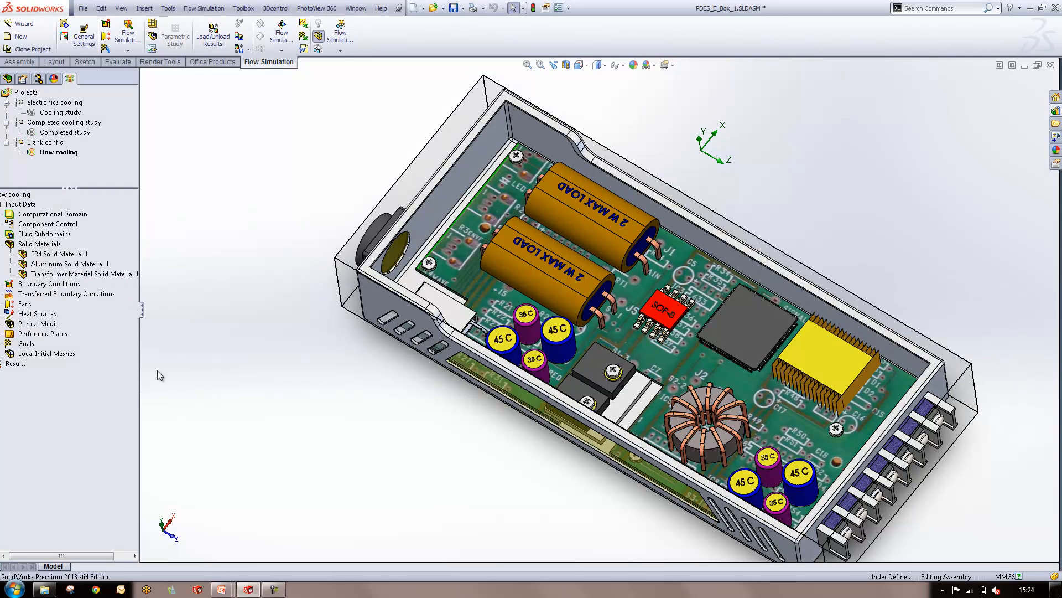
click(88, 274)
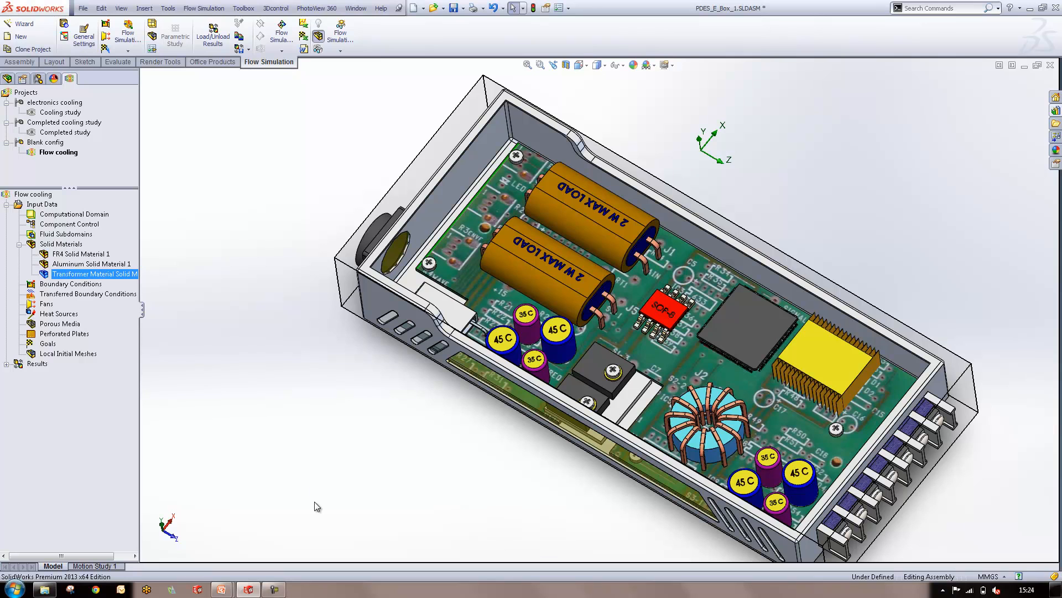
click(238, 214)
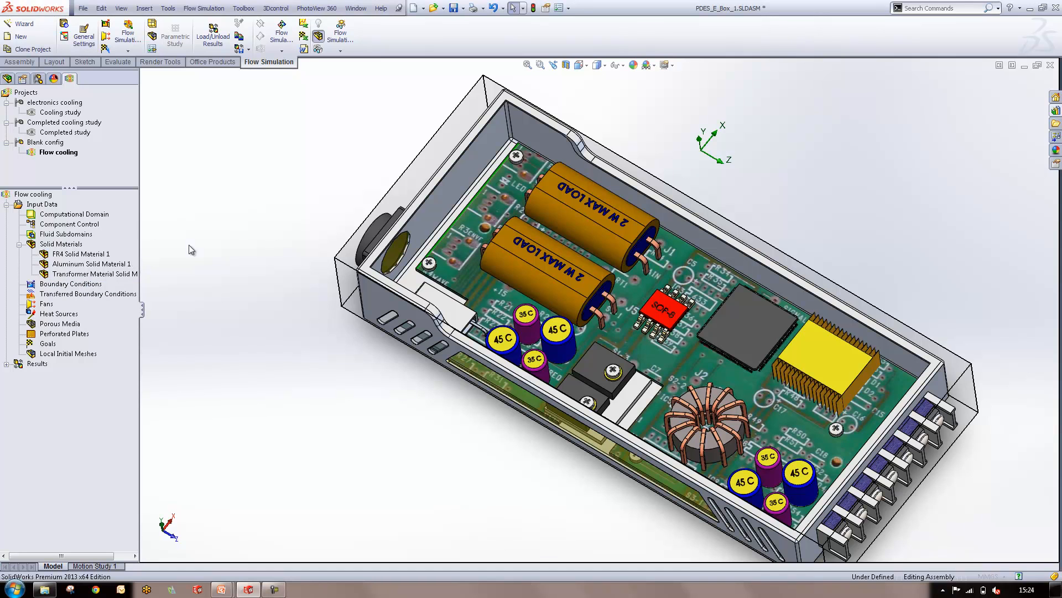
Select the inner lid faces of the four vent slots near the fan end for a new boundary condition
middle_drag(628, 354, 486, 406)
scroll(614, 199, down, 5)
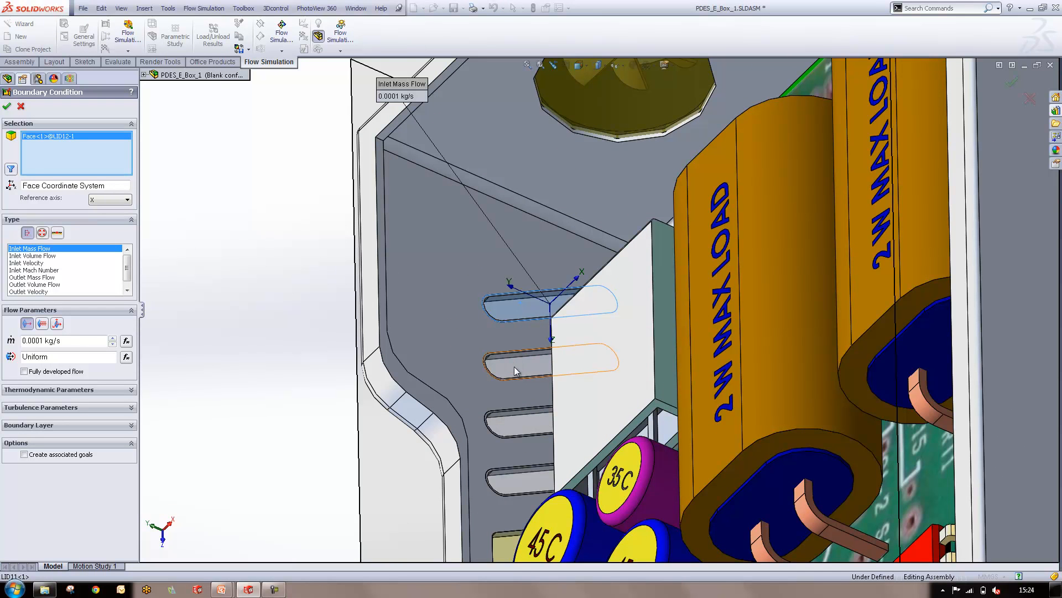
click(513, 367)
click(519, 421)
click(518, 477)
scroll(590, 444, up, 5)
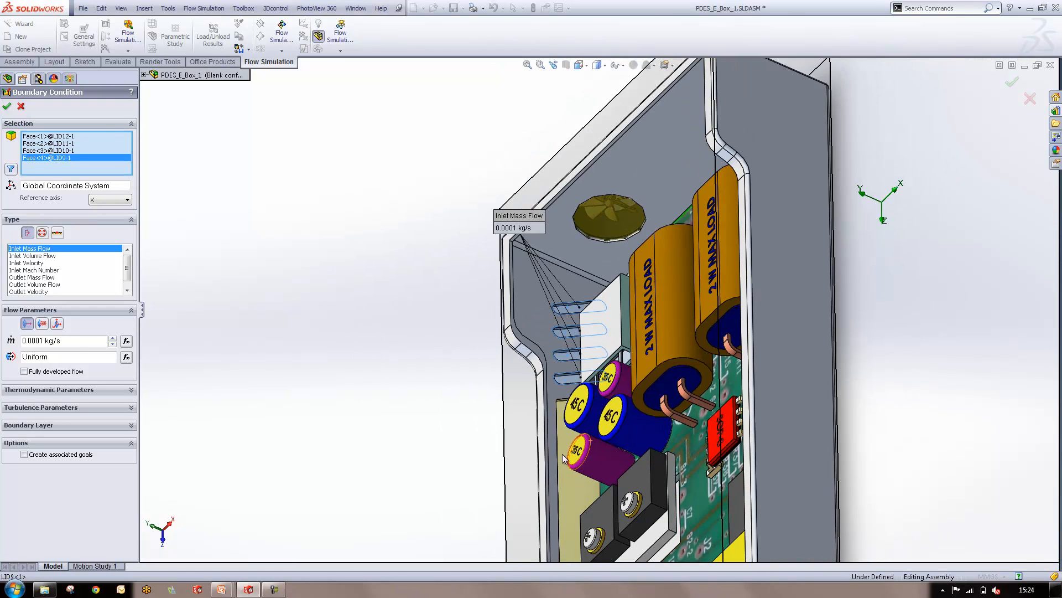
key(ctrl+7)
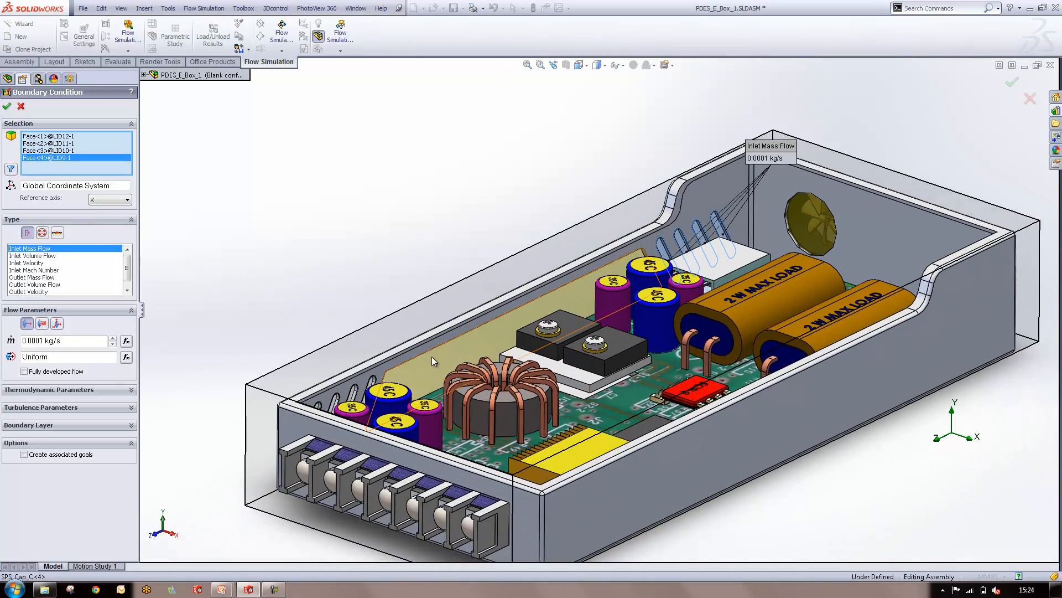
Add the inner lid faces of the large side opening and the four remaining vent slots, and create an Environment Pressure opening
click(432, 356)
scroll(324, 387, down, 5)
click(324, 387)
click(359, 376)
click(403, 359)
click(453, 347)
click(43, 233)
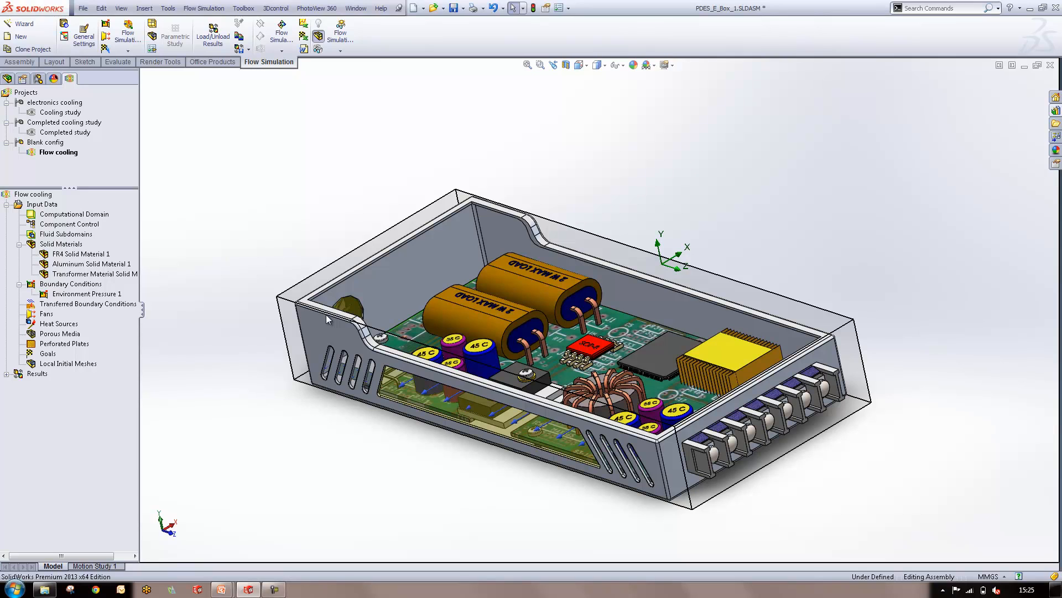
Open the Engineering Database and enlarge its window over the graphics area
middle_drag(292, 335, 297, 389)
scroll(390, 242, down, 1)
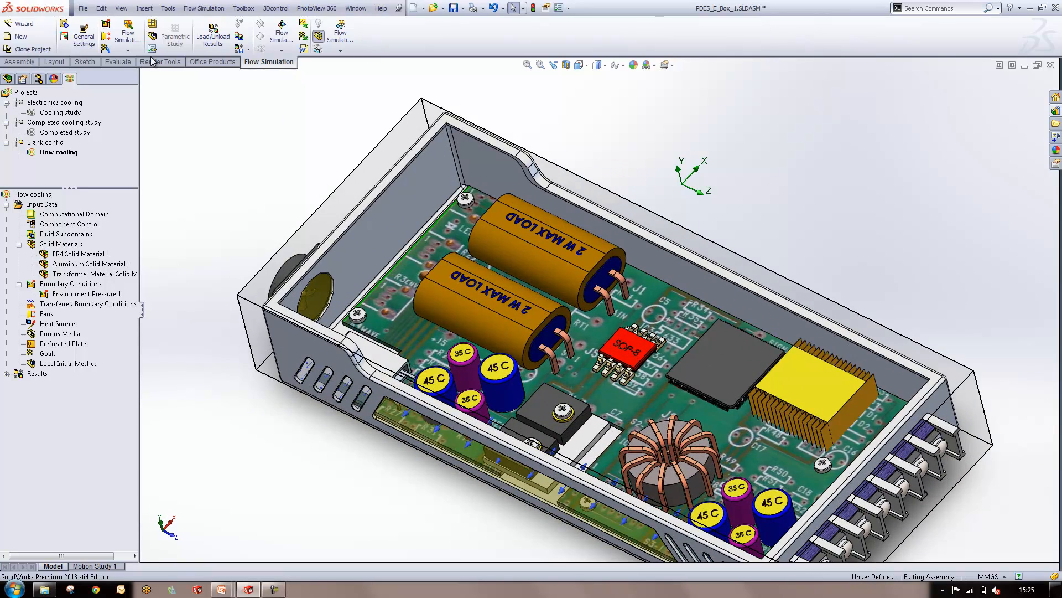
click(65, 37)
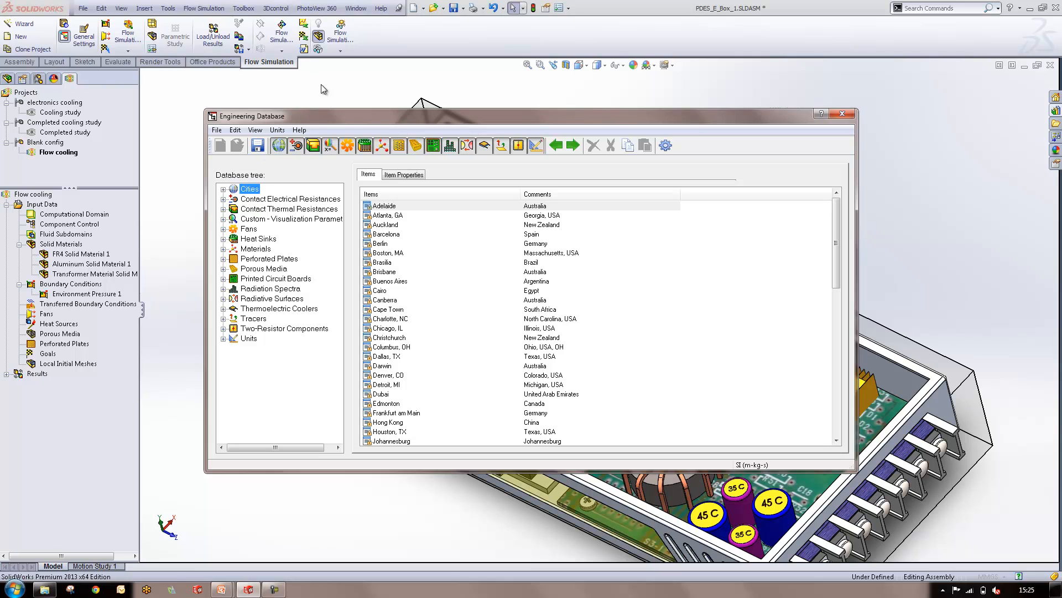
drag(323, 113, 260, 76)
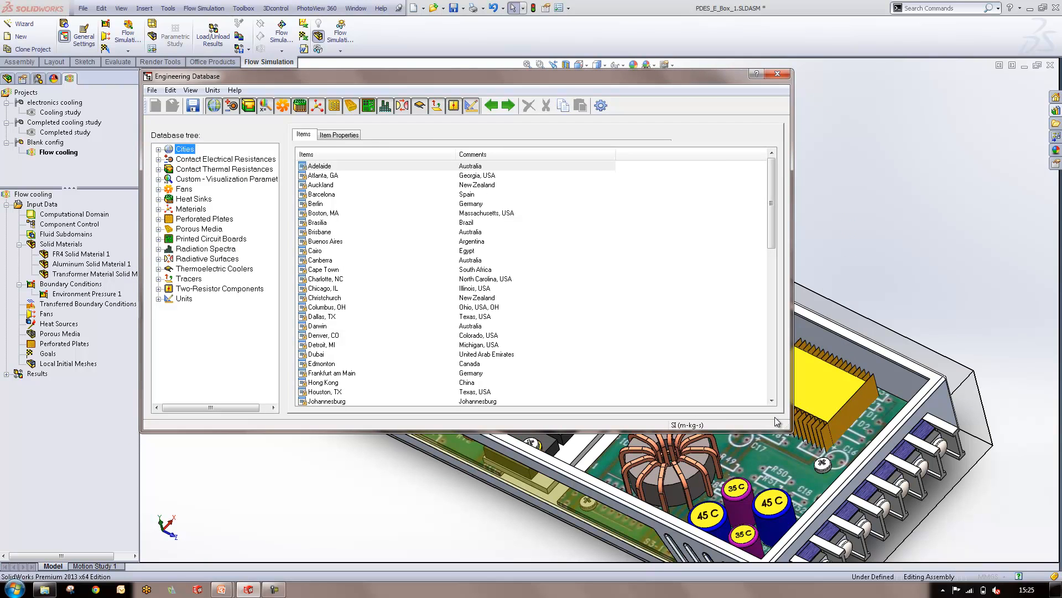
drag(789, 429, 1057, 560)
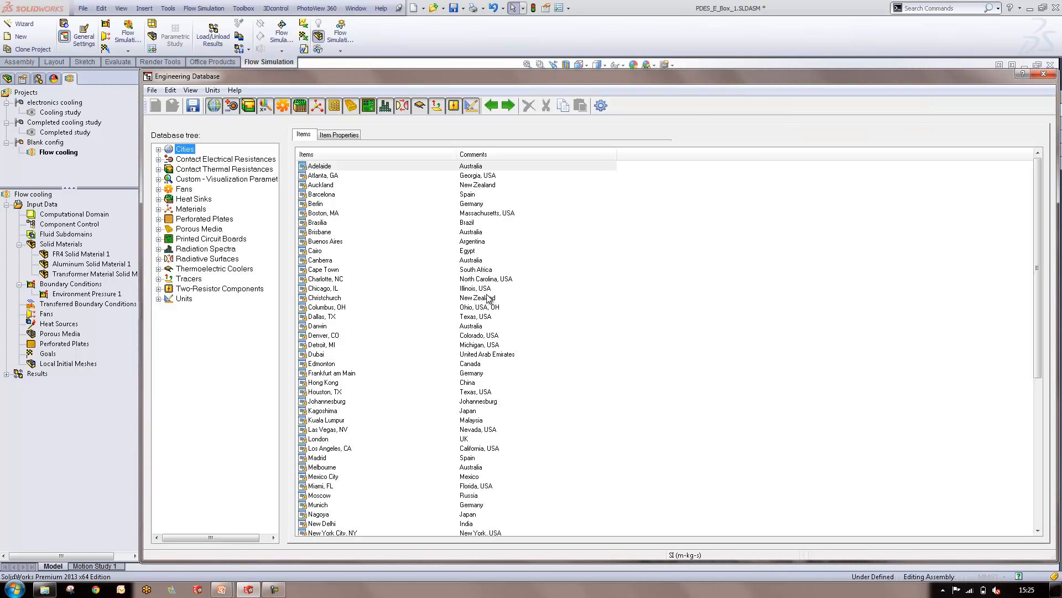
Browse the database materials, examining the pre-defined solid laminates and the gas, liquid and non-Newtonian liquid categories
click(158, 209)
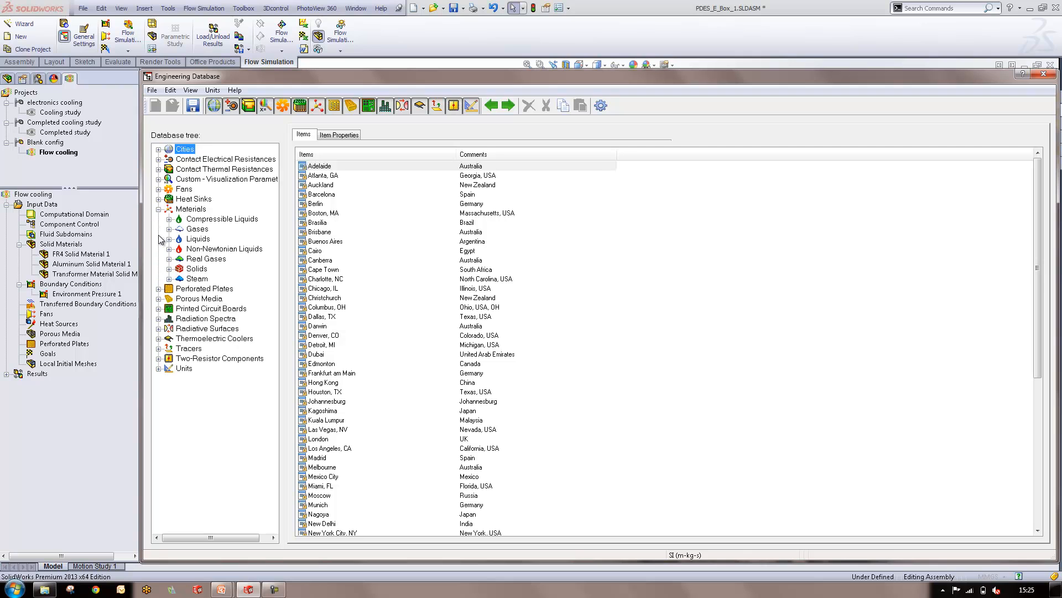
click(169, 270)
click(180, 279)
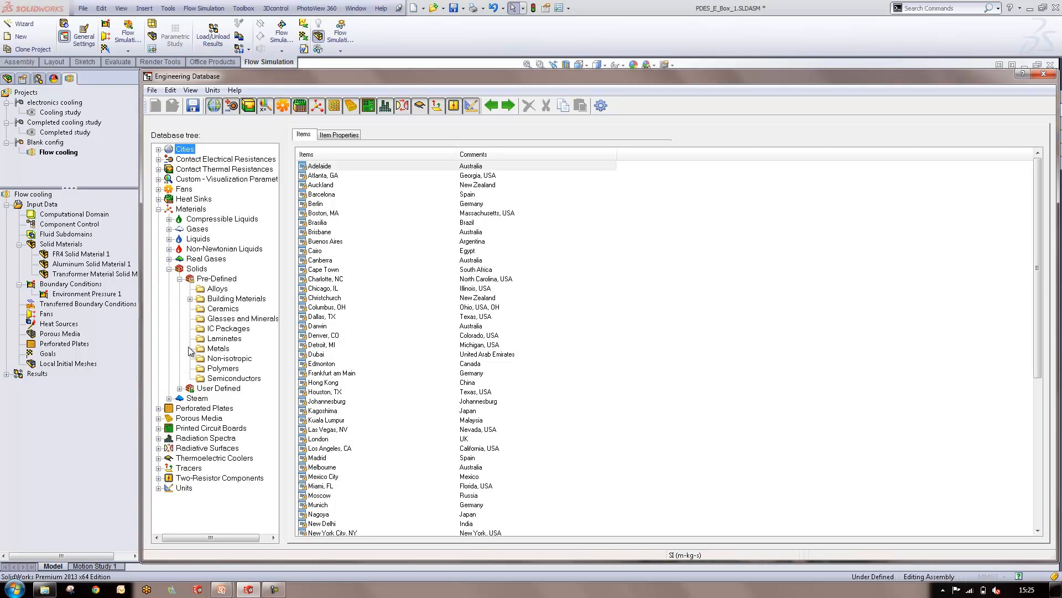
click(206, 339)
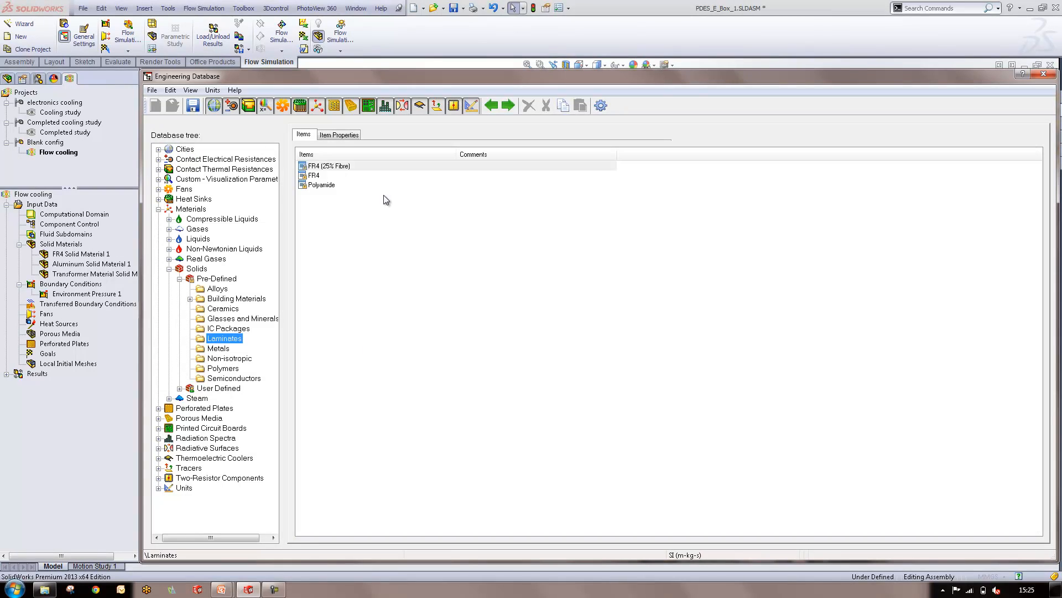
click(168, 270)
click(193, 230)
click(191, 240)
click(220, 250)
click(158, 209)
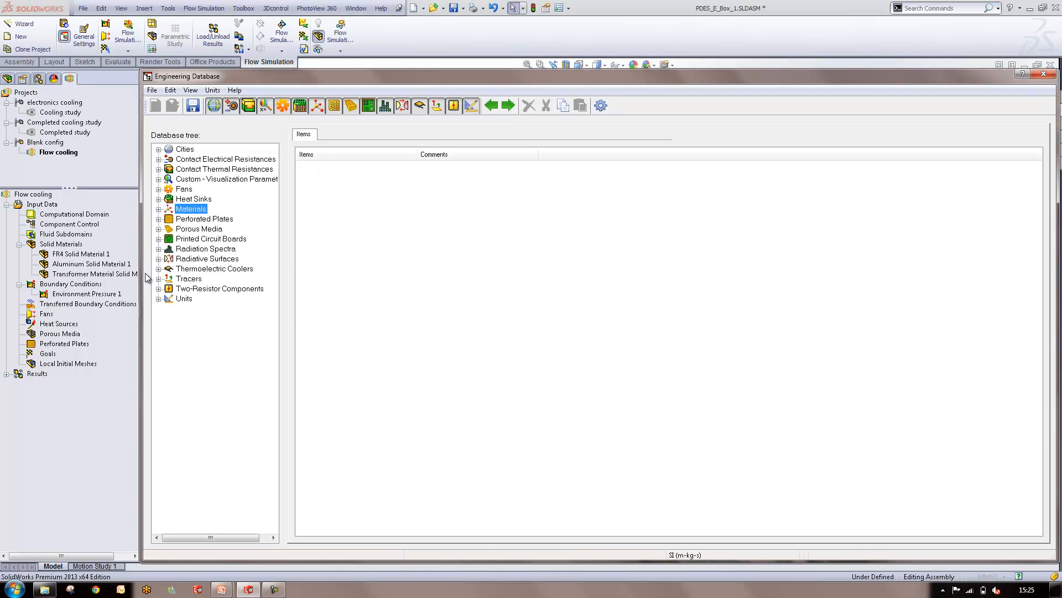
Examine the conducting layers and item properties of the pre-defined 2S2P printed circuit board
click(158, 240)
click(189, 251)
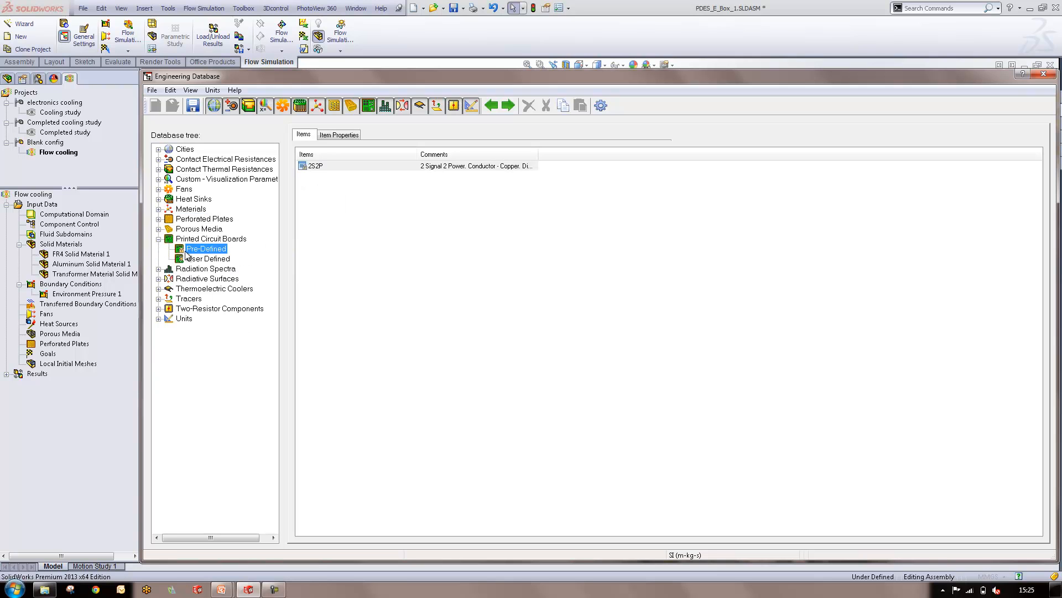
click(323, 165)
click(396, 135)
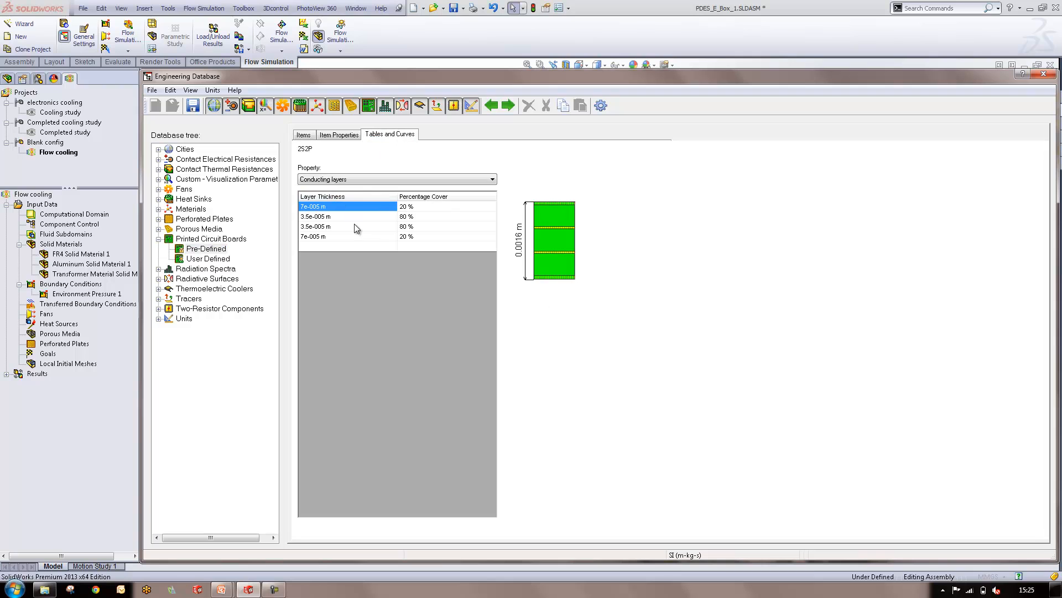
click(336, 179)
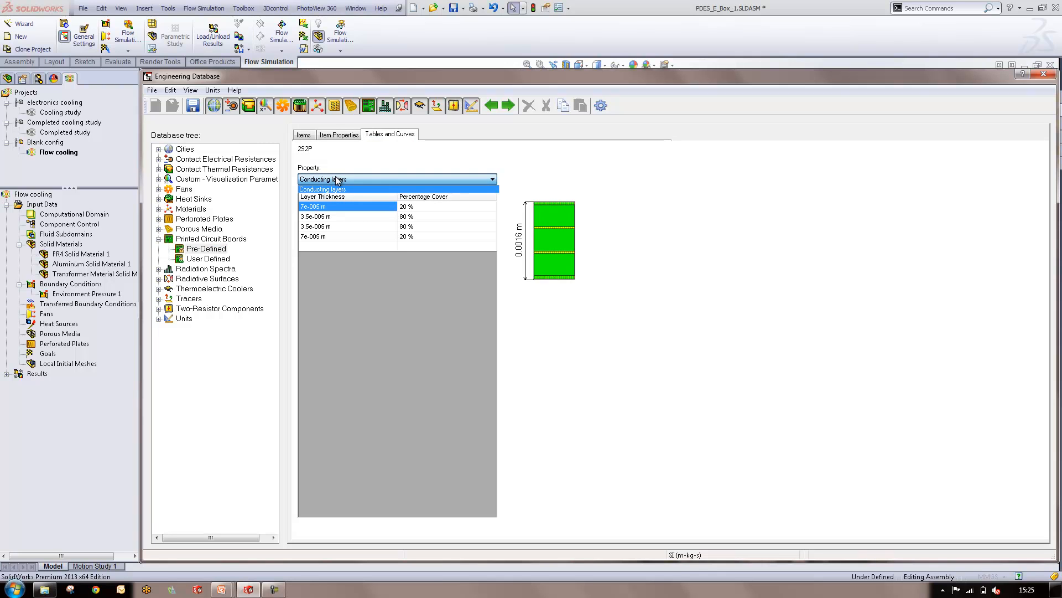
click(586, 193)
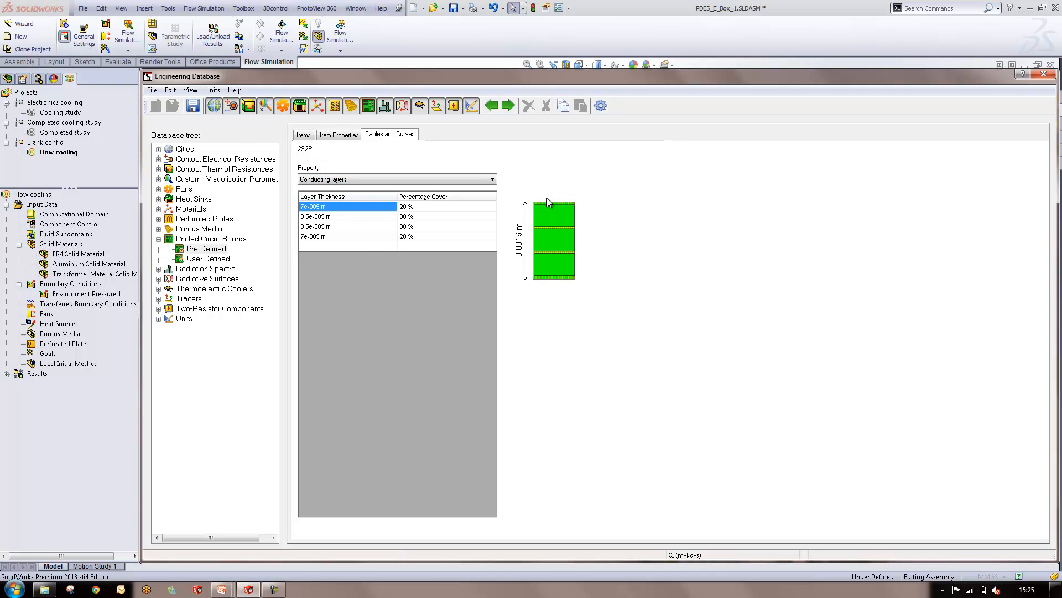
click(340, 135)
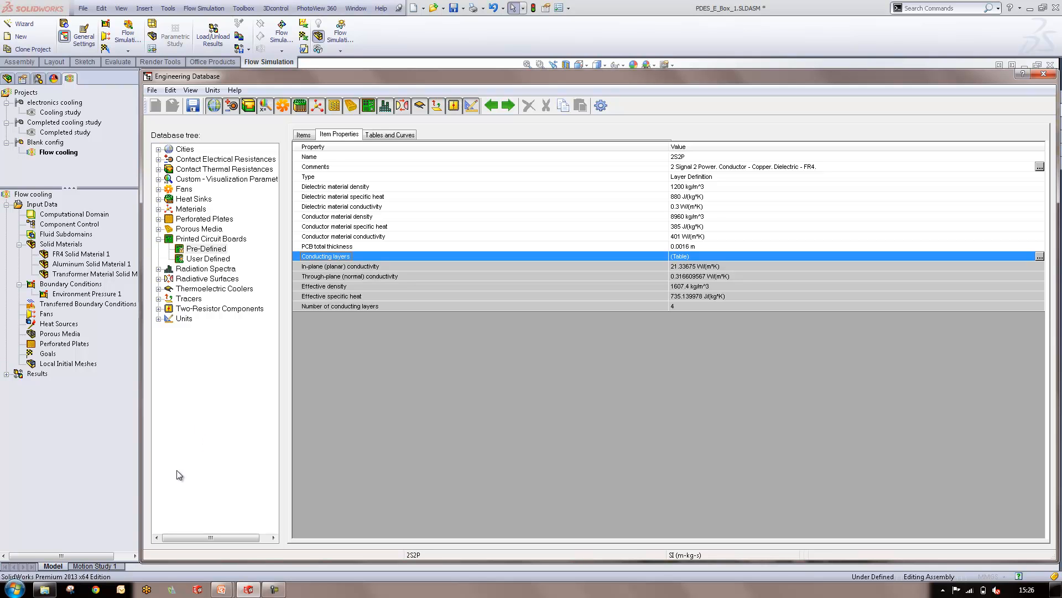
Browse the database's pre-defined axial fans, examine the list of NMB models and close the Engineering Database
click(158, 239)
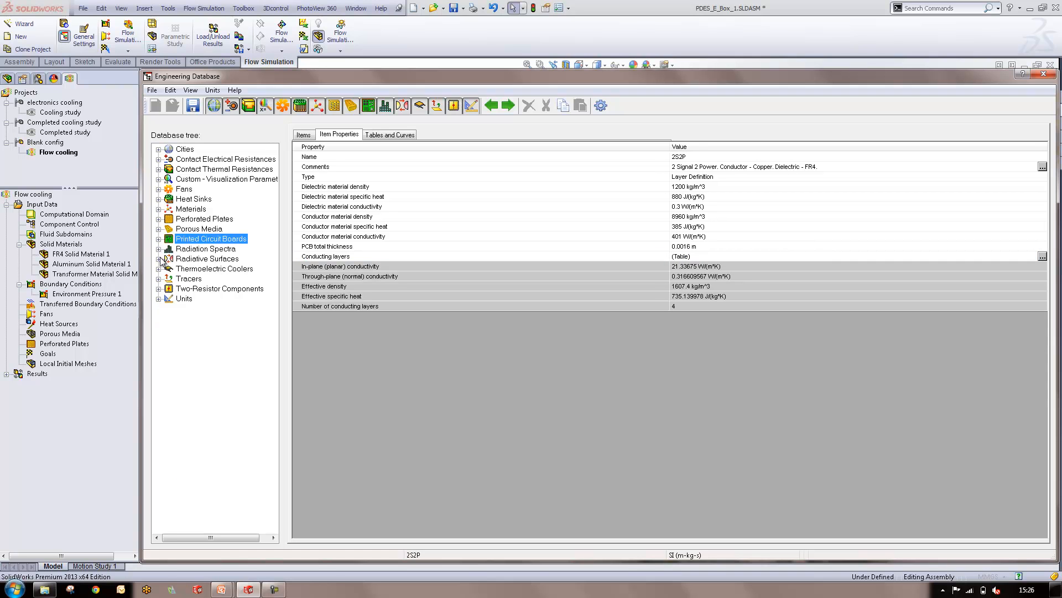
click(158, 189)
click(169, 200)
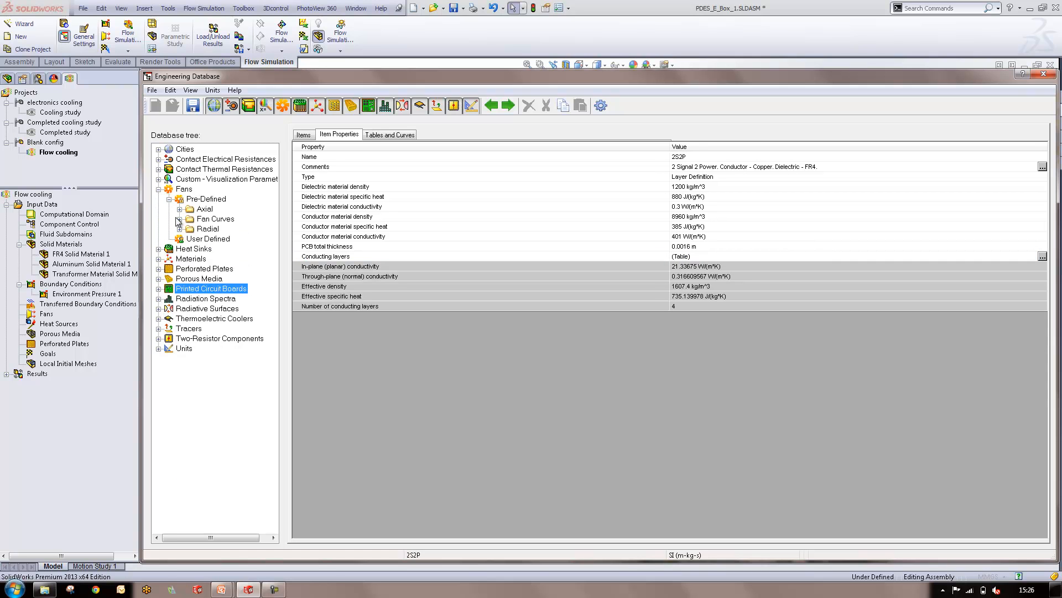
click(179, 209)
click(229, 268)
click(215, 289)
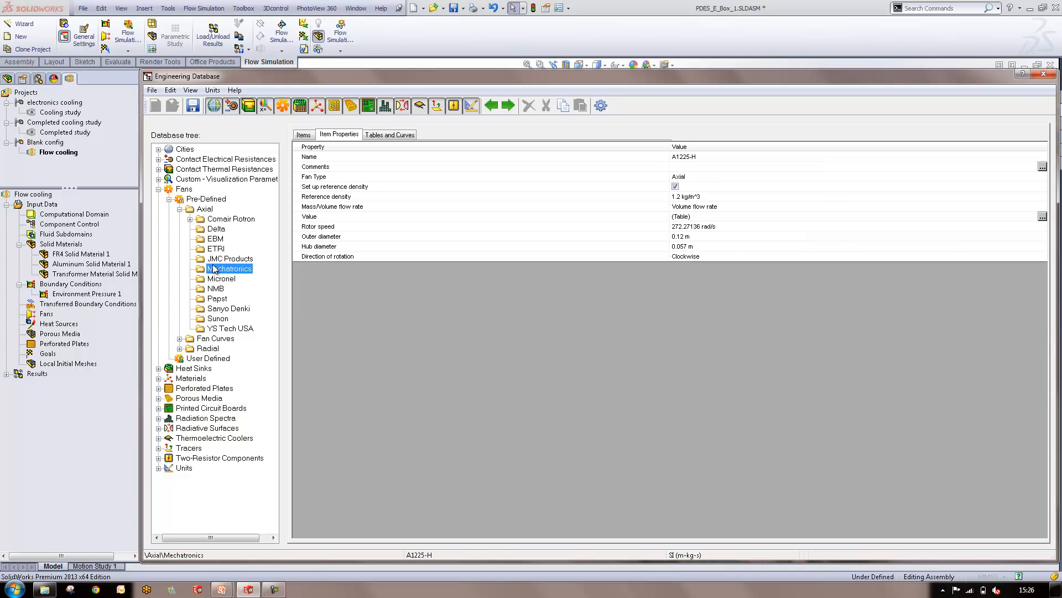
click(302, 135)
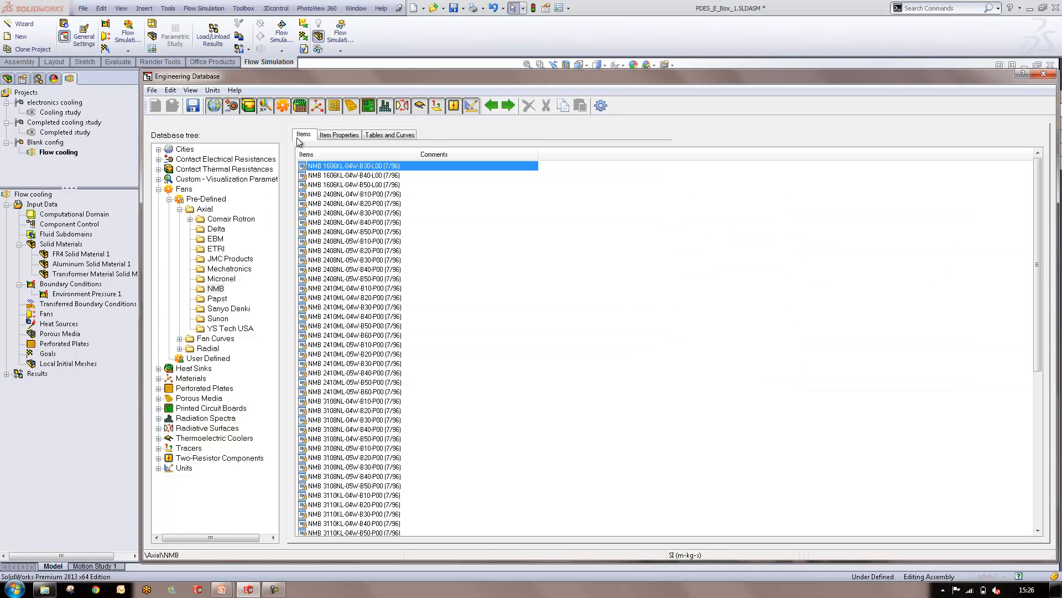
scroll(578, 324, down, 6)
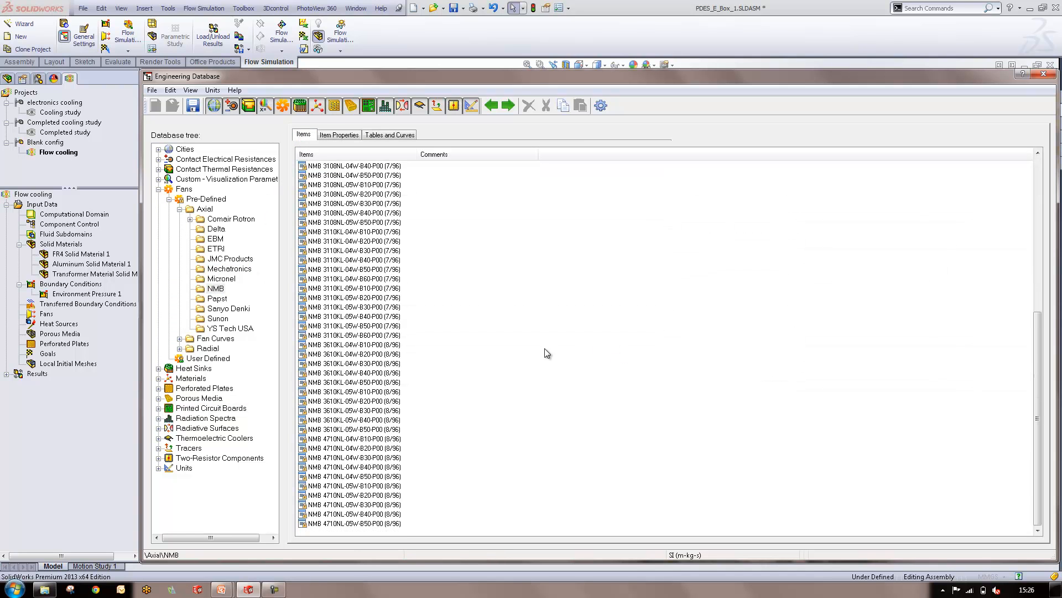
scroll(542, 348, up, 10)
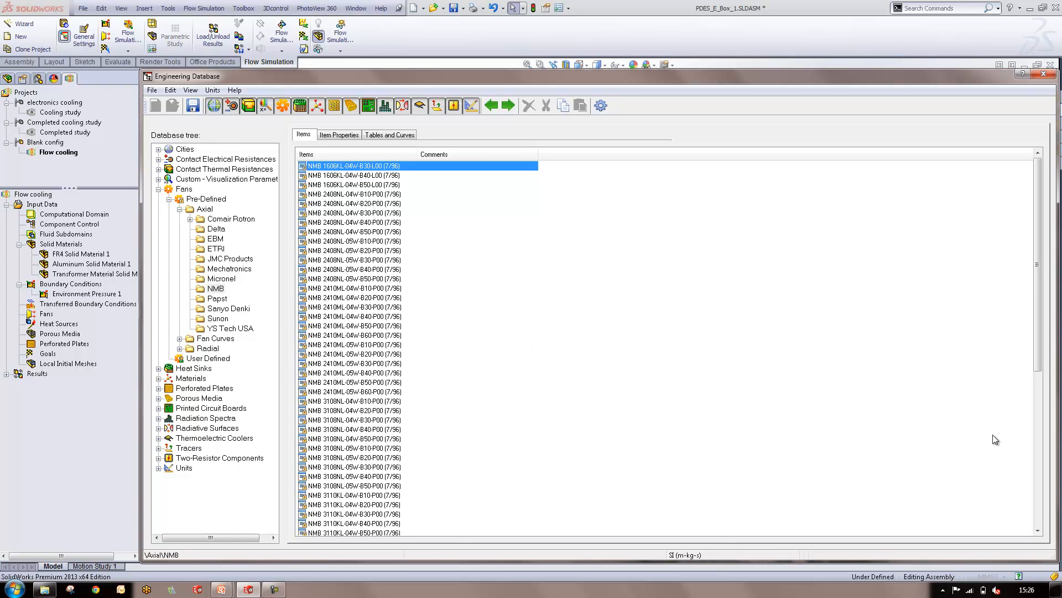
click(1043, 74)
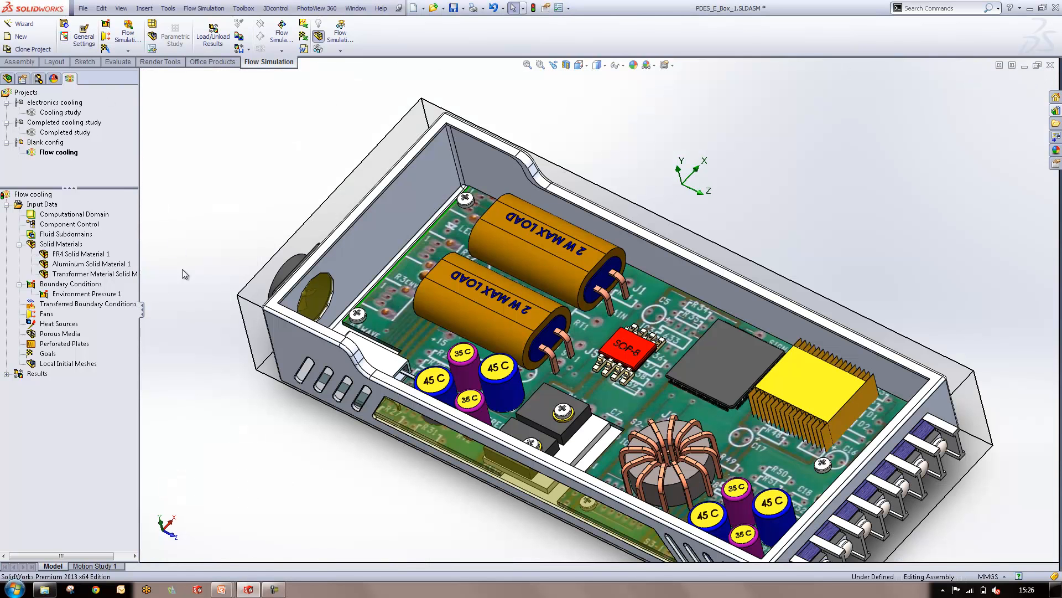
Start an External Inlet Fan and assign it to the inner face of the fan cap on the box's end wall
right_click(33, 320)
click(61, 322)
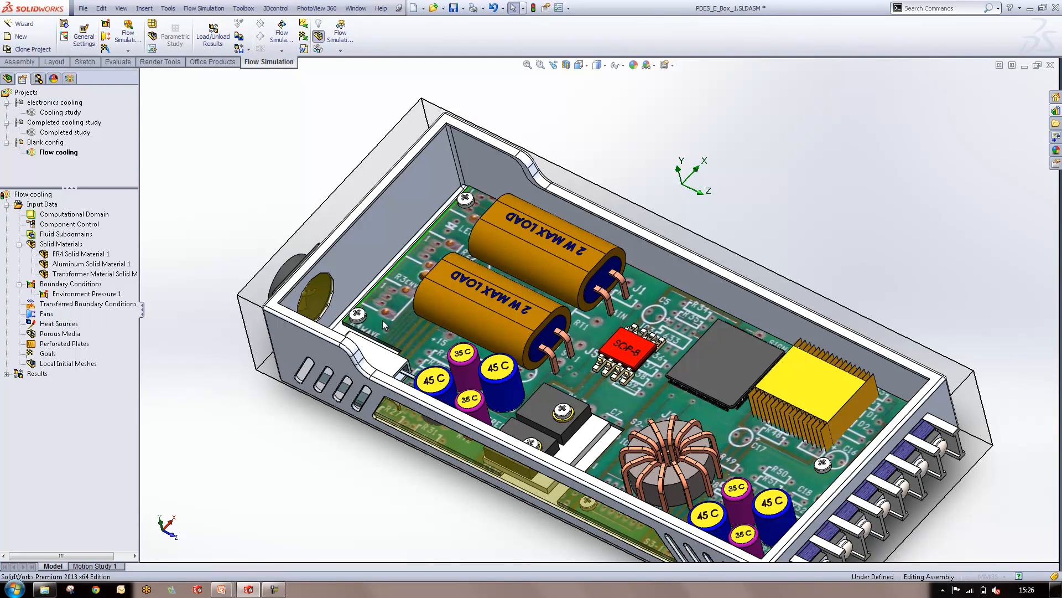
click(325, 294)
scroll(339, 268, down, 3)
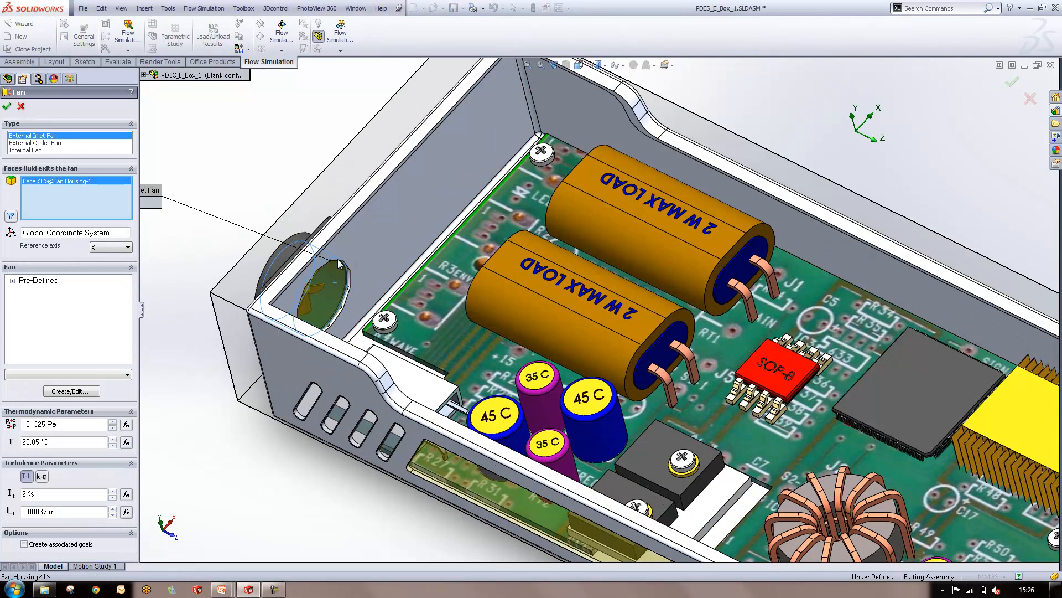
scroll(342, 294, down, 5)
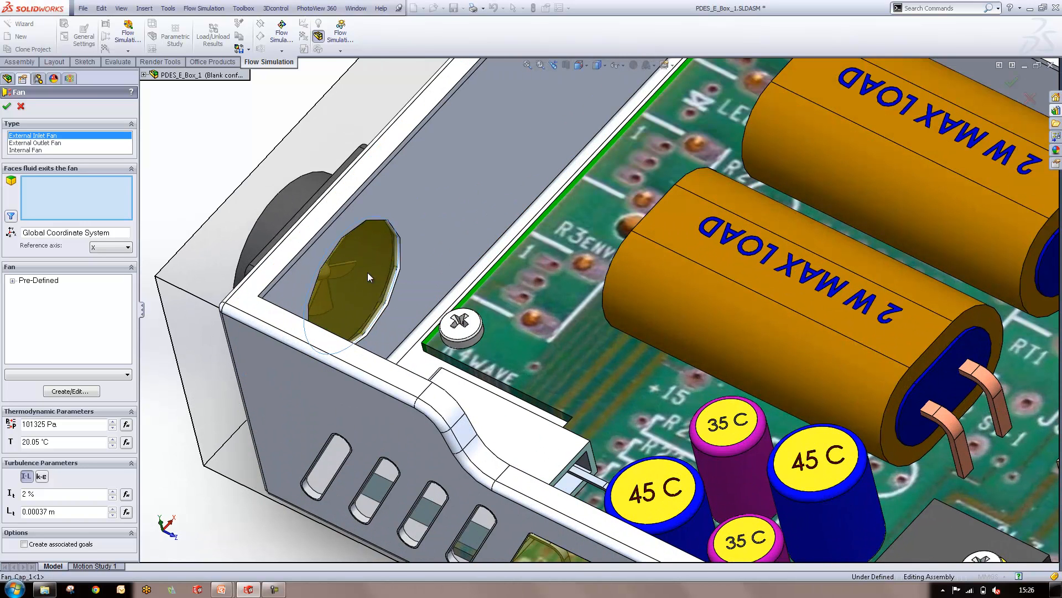
click(367, 273)
Choose the pre-defined Papst DC-Axial Series 400 fan curve 405 for the inlet fan and create the fan
click(13, 280)
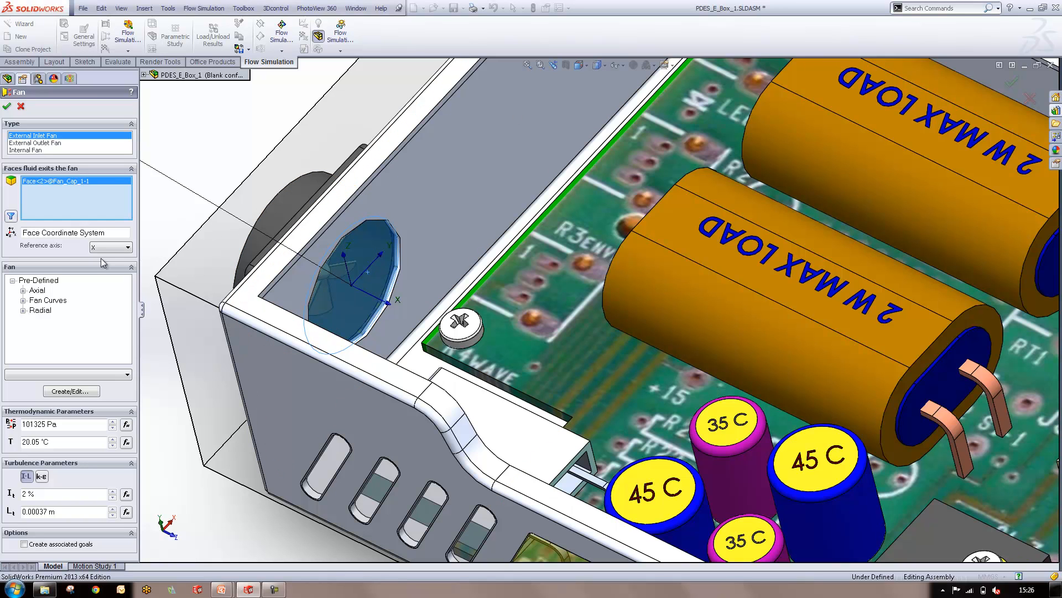
click(23, 299)
click(34, 310)
click(45, 331)
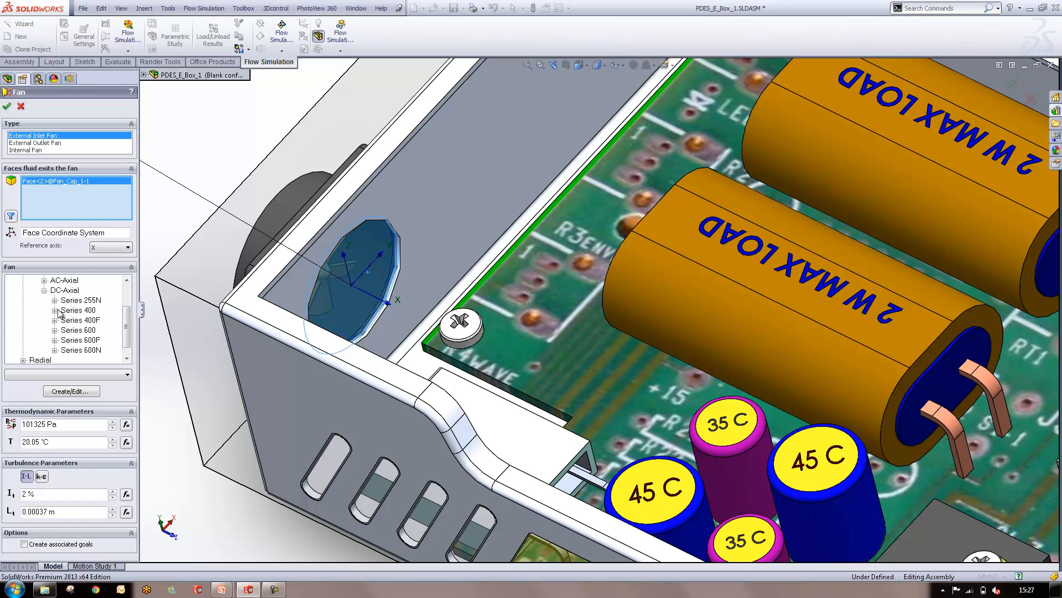
click(54, 311)
click(65, 310)
click(87, 320)
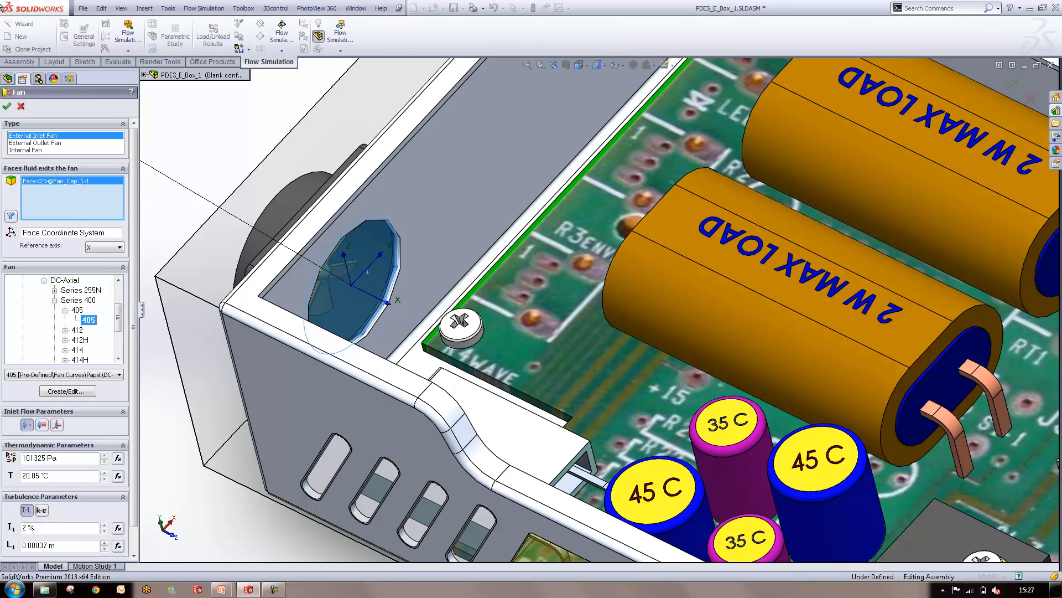
click(7, 106)
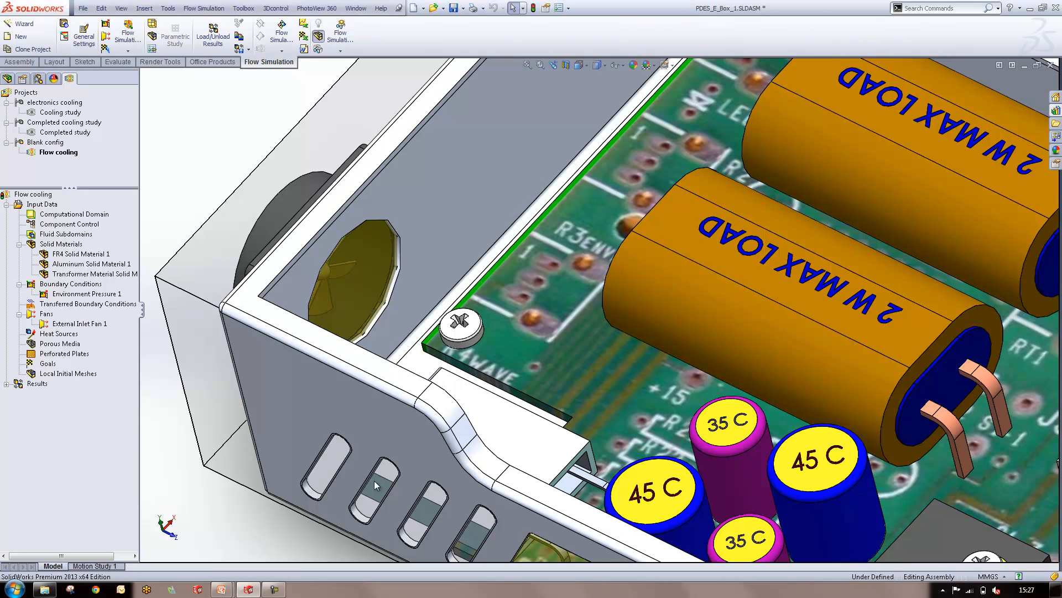
Start a volume heat source and select the four blue capacitors marked 45 C as its components
scroll(310, 467, up, 5)
scroll(523, 397, up, 2)
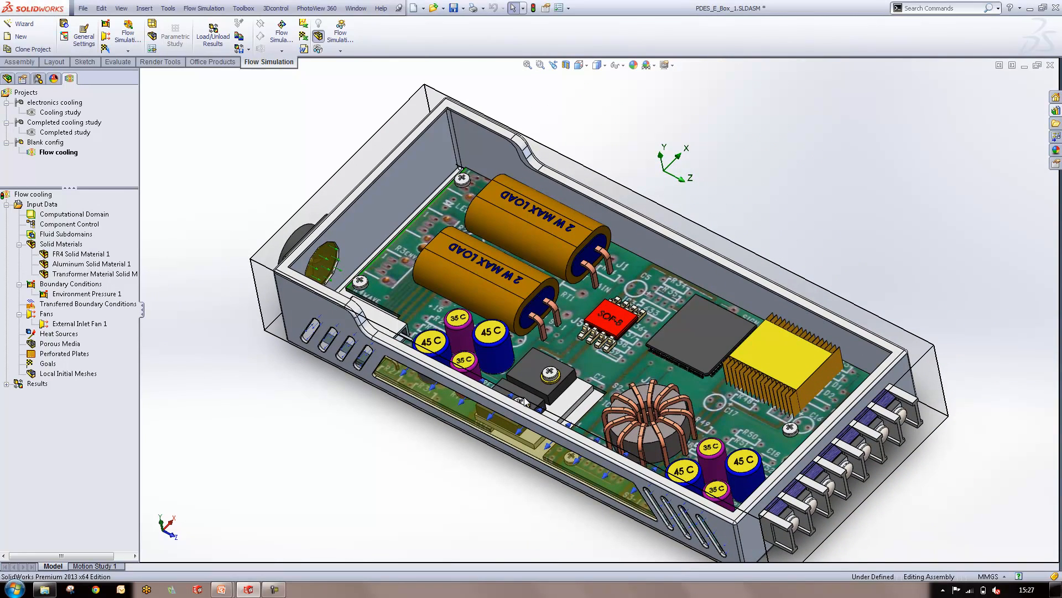
mouse_move(241, 594)
right_click(56, 336)
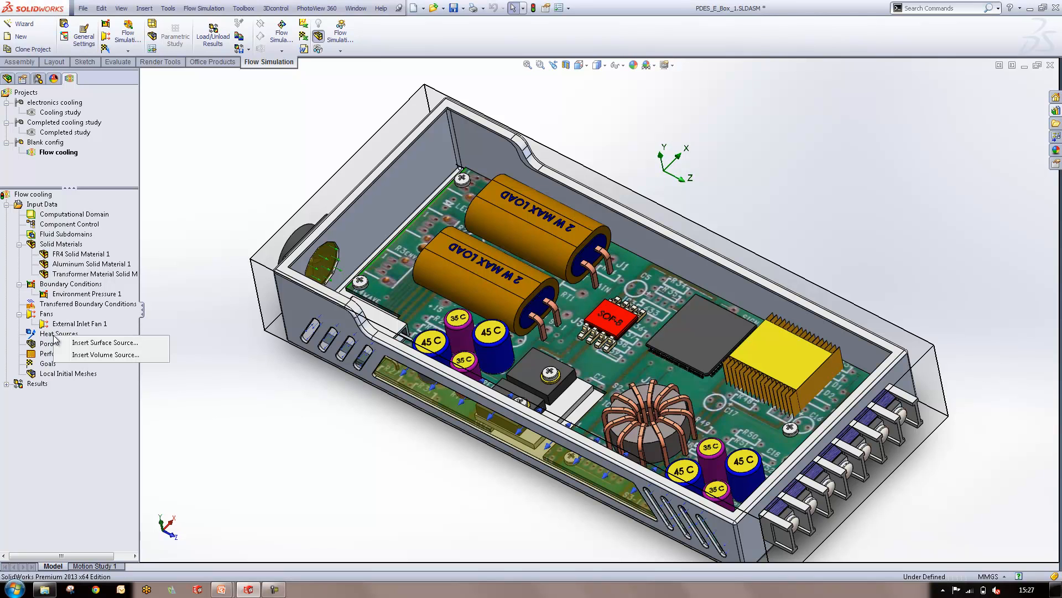
click(92, 355)
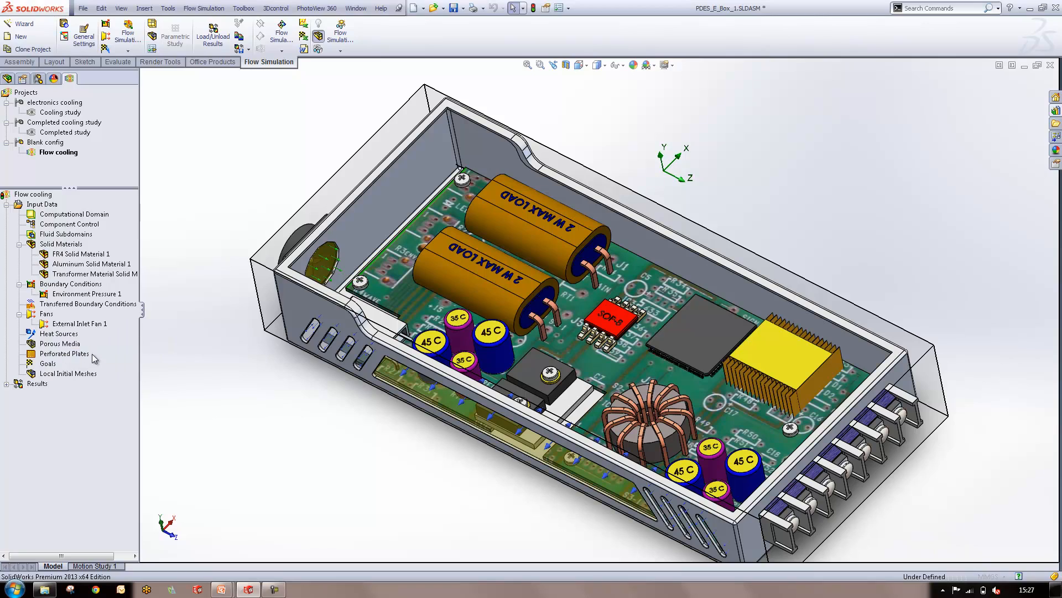
scroll(714, 419, down, 5)
click(714, 419)
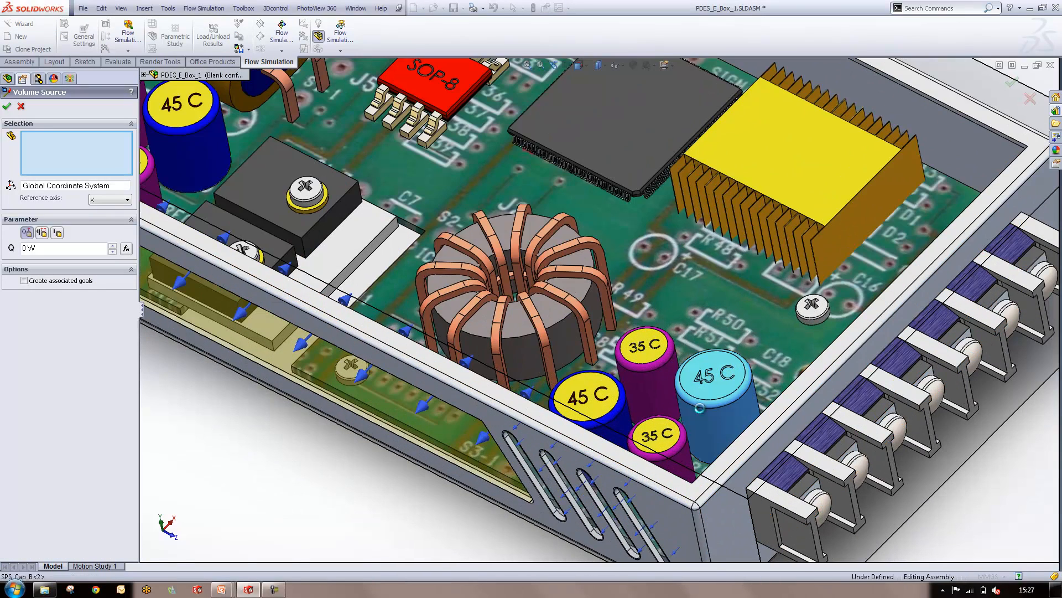
click(608, 402)
scroll(608, 403, up, 5)
scroll(557, 285, down, 4)
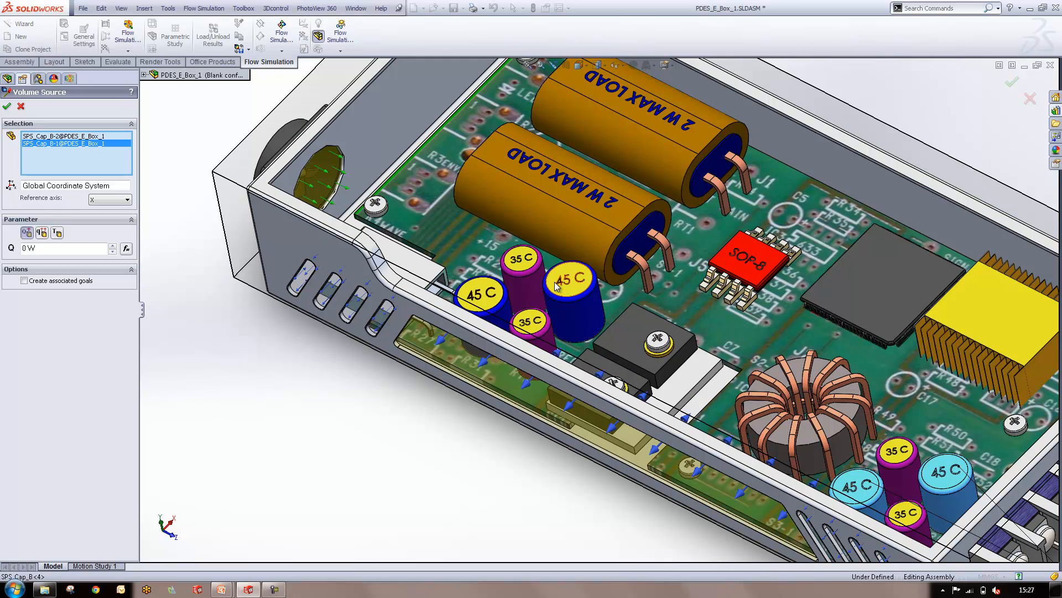
click(556, 285)
click(480, 292)
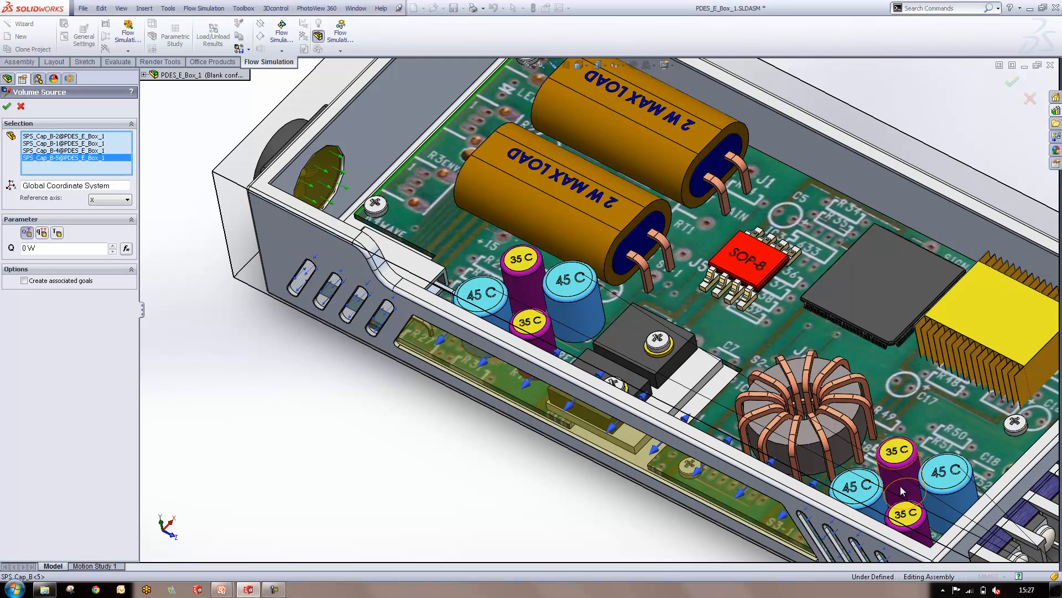
Define the blue capacitors' volume source by Temperature, using their marked 45 °C, and create it
click(59, 235)
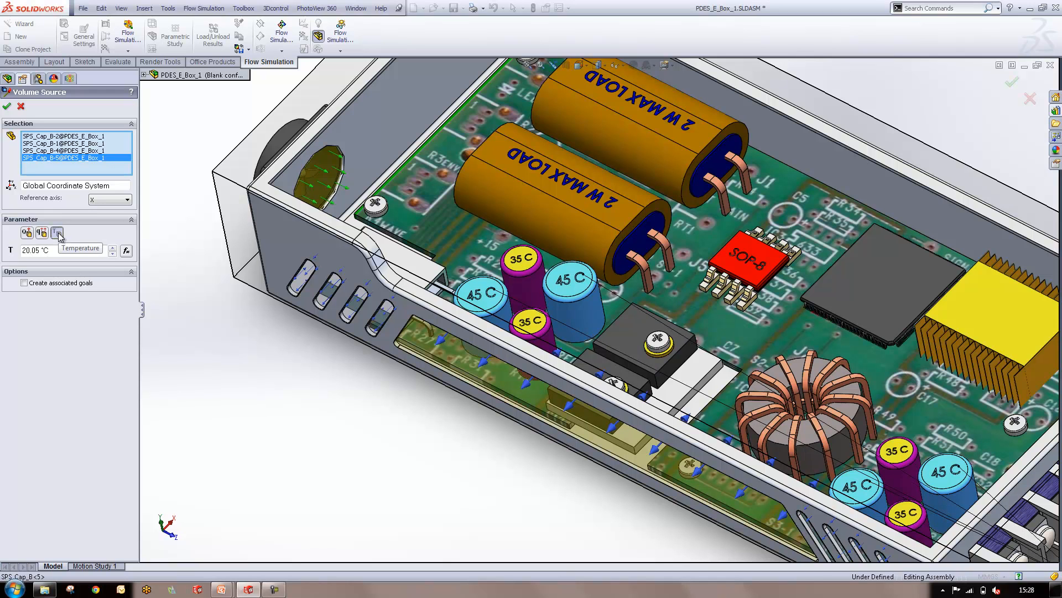
drag(36, 251, 2, 238)
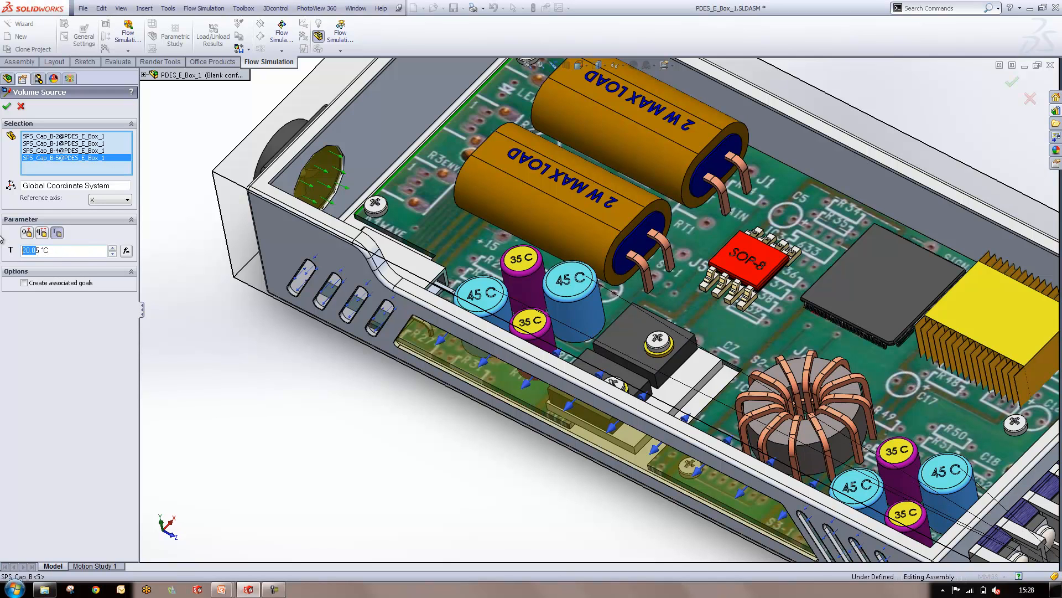
key(BackSpace)
text(4)
click(8, 106)
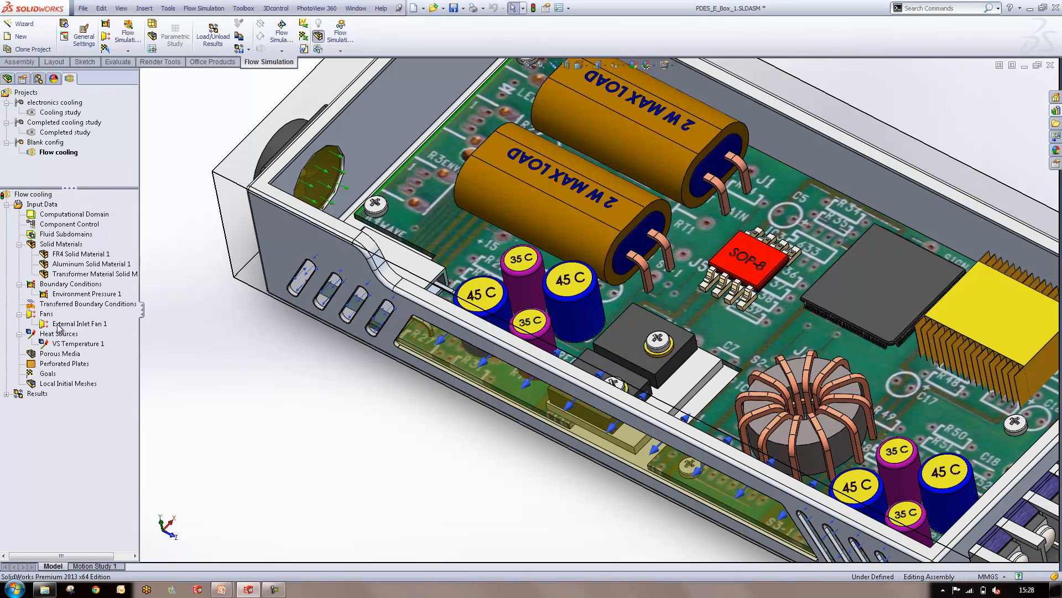
Start another volume source, clear its preselected components and select the four purple capacitors marked 35 C
click(67, 345)
right_click(66, 346)
click(88, 352)
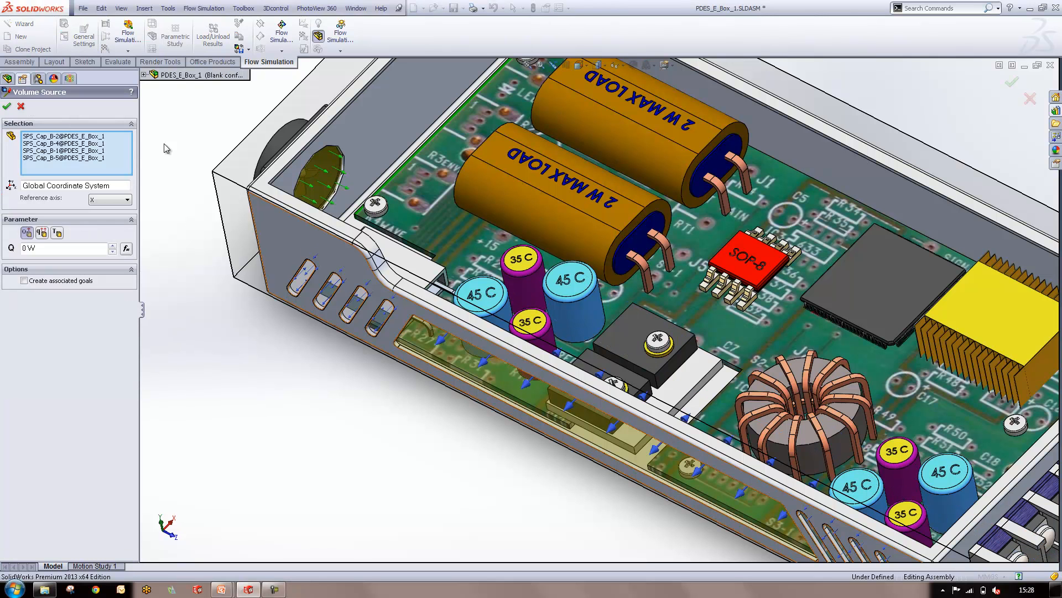
right_click(87, 147)
click(103, 153)
click(525, 271)
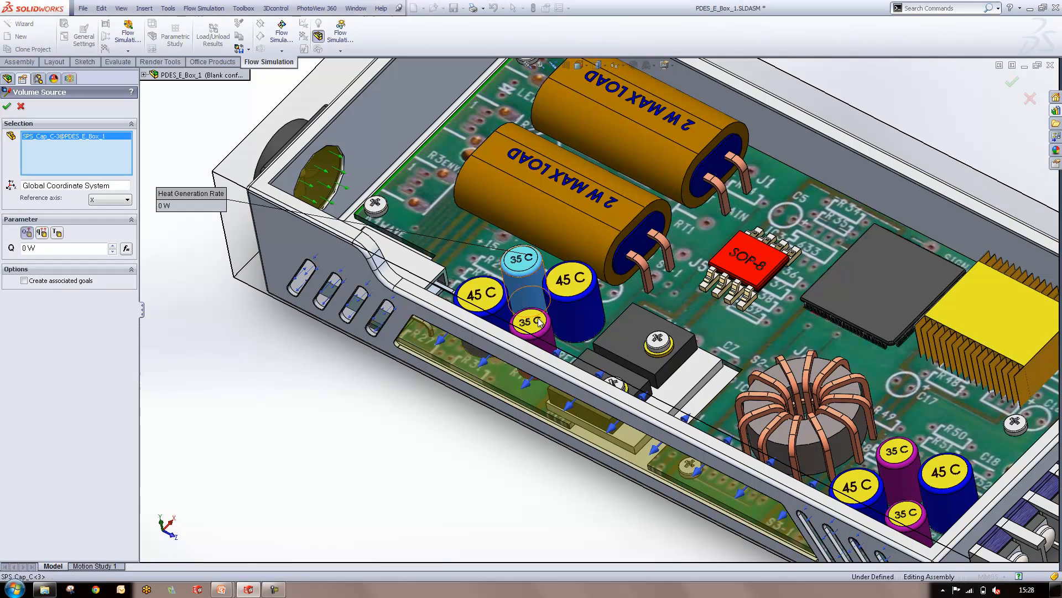
click(537, 328)
click(897, 455)
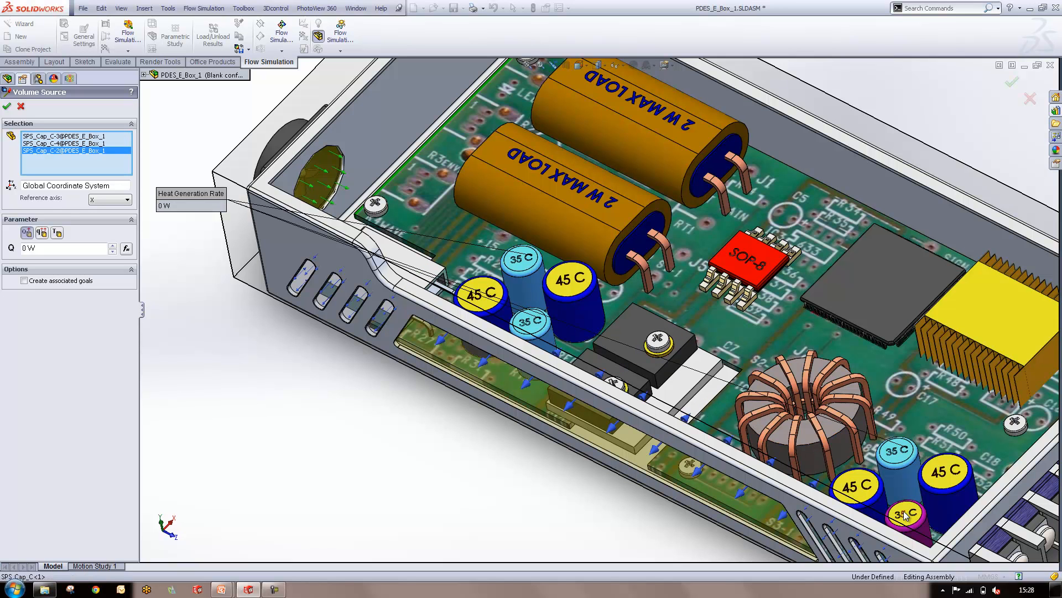
click(906, 513)
Set the purple capacitors' volume source to a Temperature of 35 °C and create it
click(57, 233)
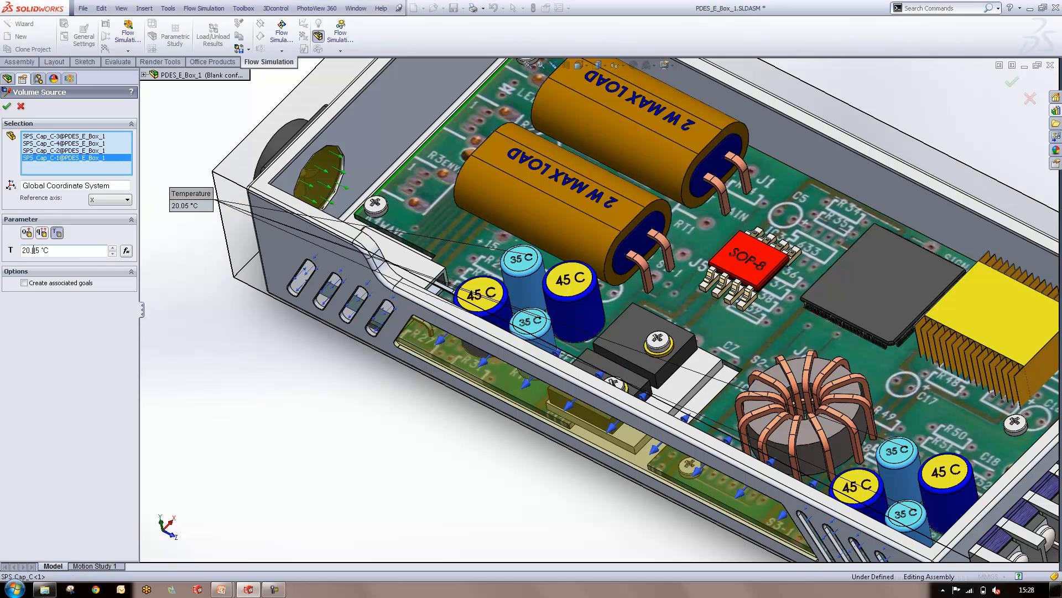
text(35)
click(7, 106)
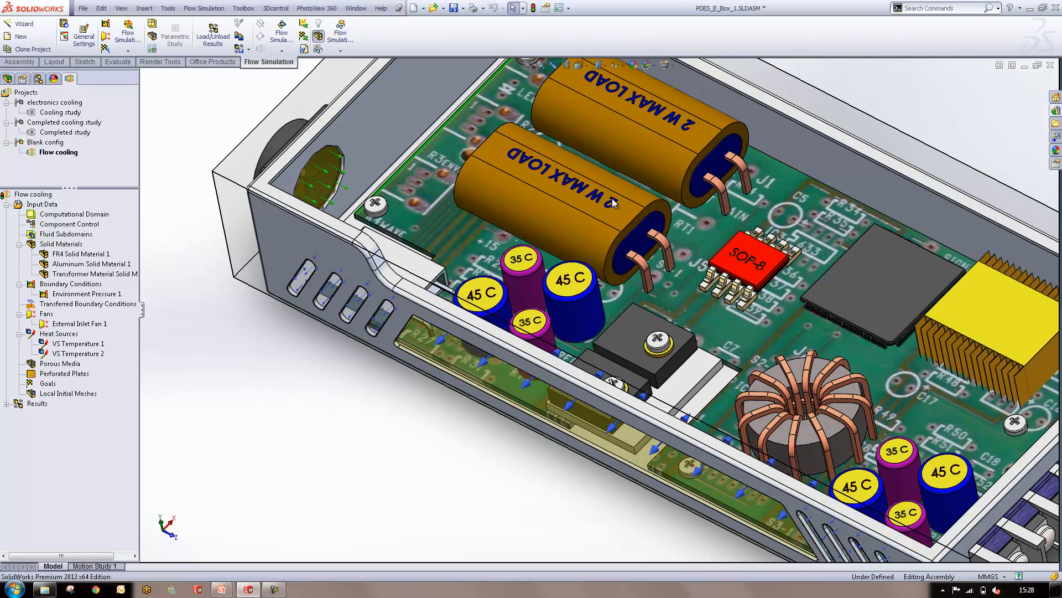
Add a Heat Generation Rate volume source to the two large orange capacitors marked 2 W MAX LOAD
right_click(41, 334)
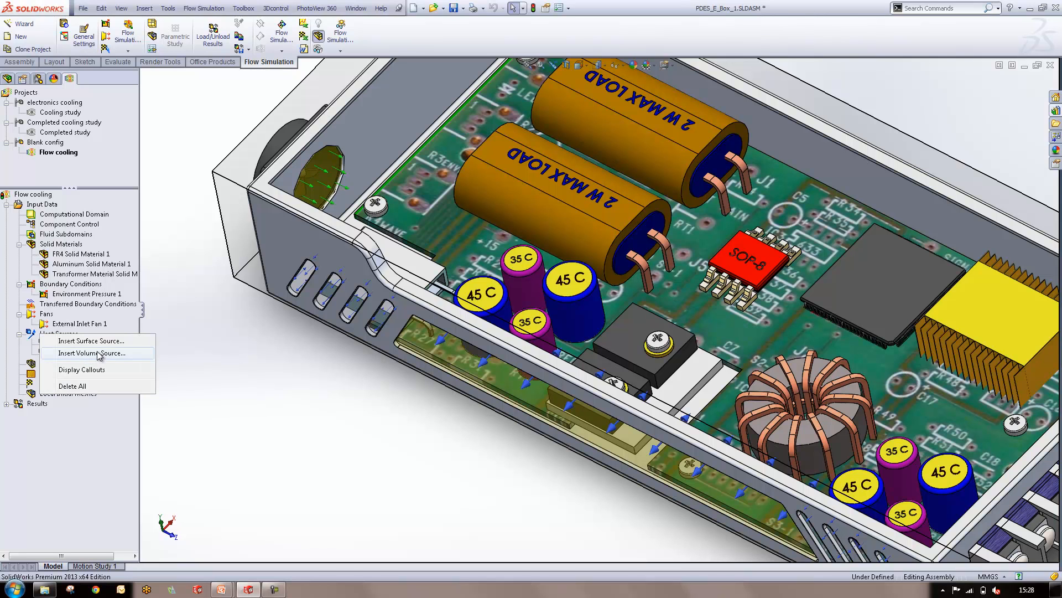
click(98, 354)
click(621, 212)
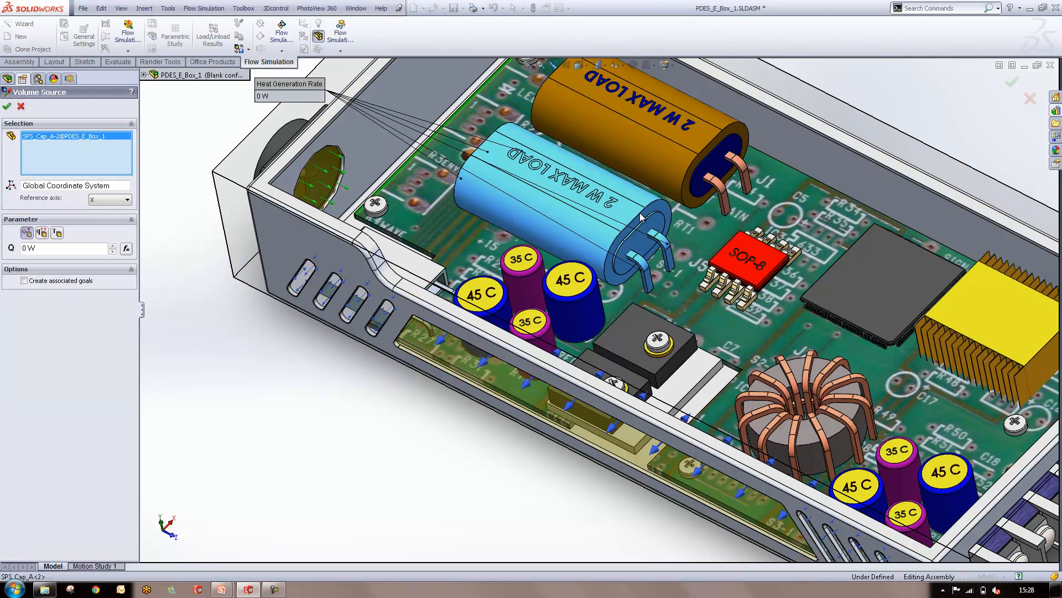
click(636, 141)
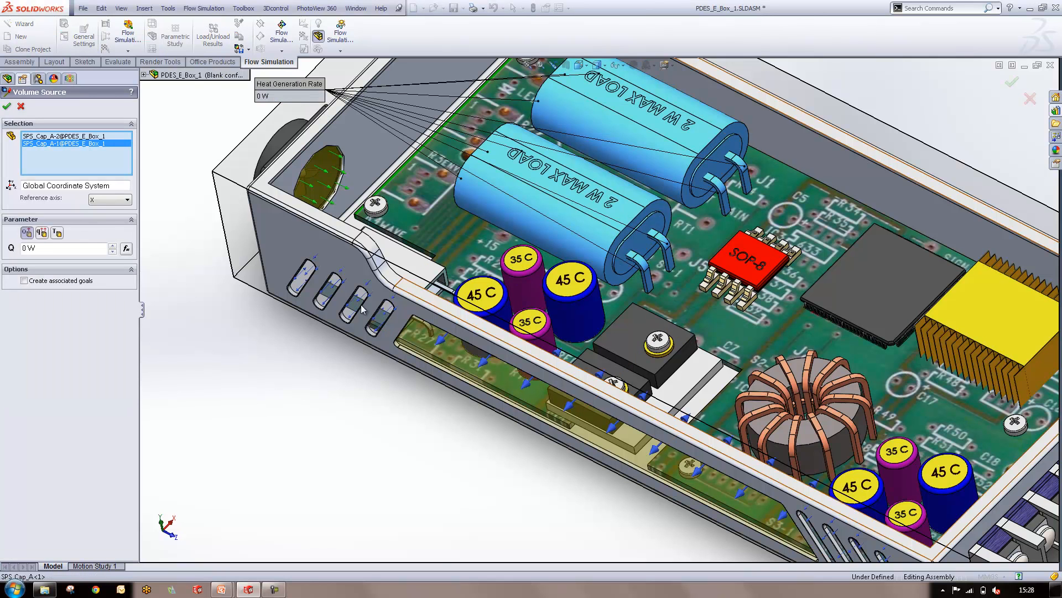
click(26, 235)
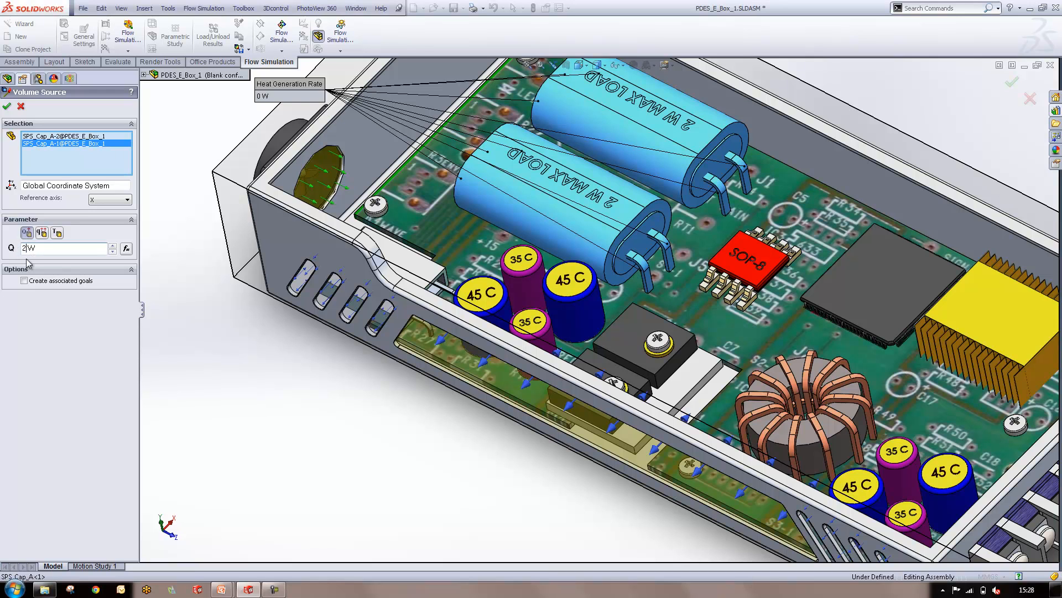
click(101, 363)
click(7, 106)
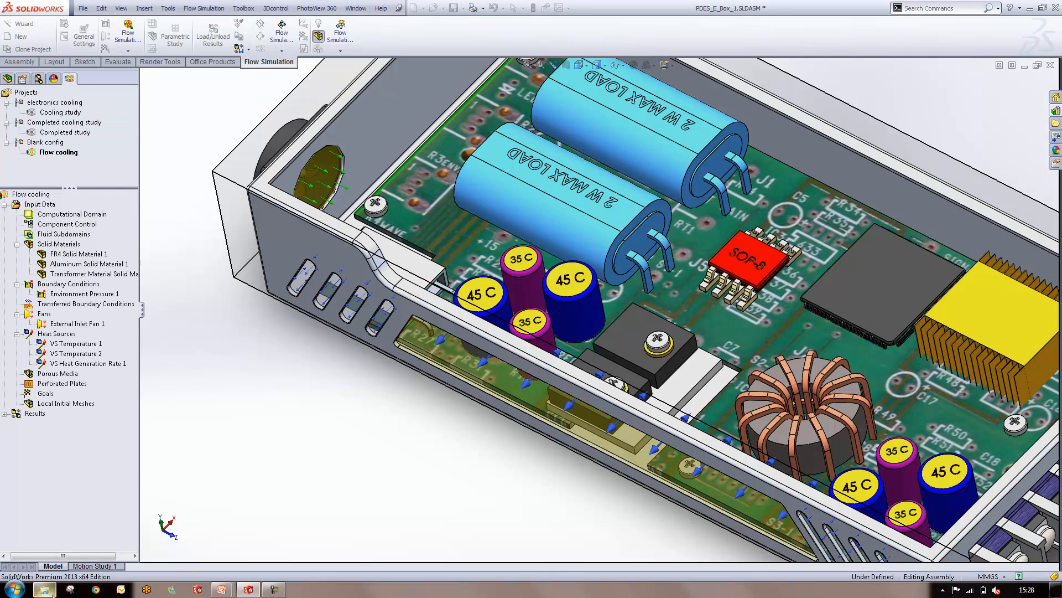
Add a Heat Generation Rate volume source of 0.5 W to the red SOP-8 chip
mouse_move(53, 595)
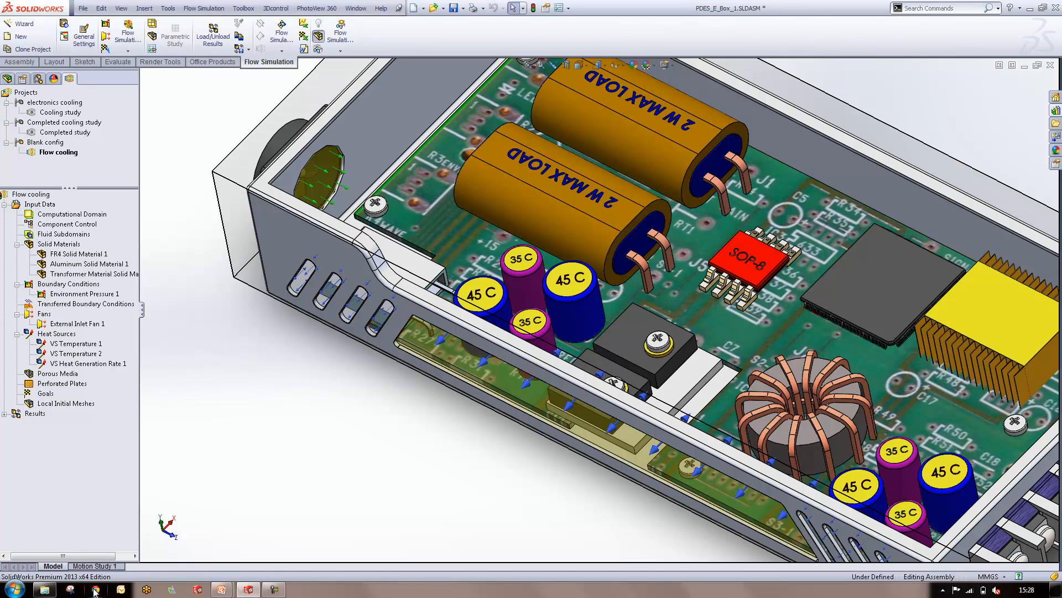
right_click(38, 335)
click(71, 357)
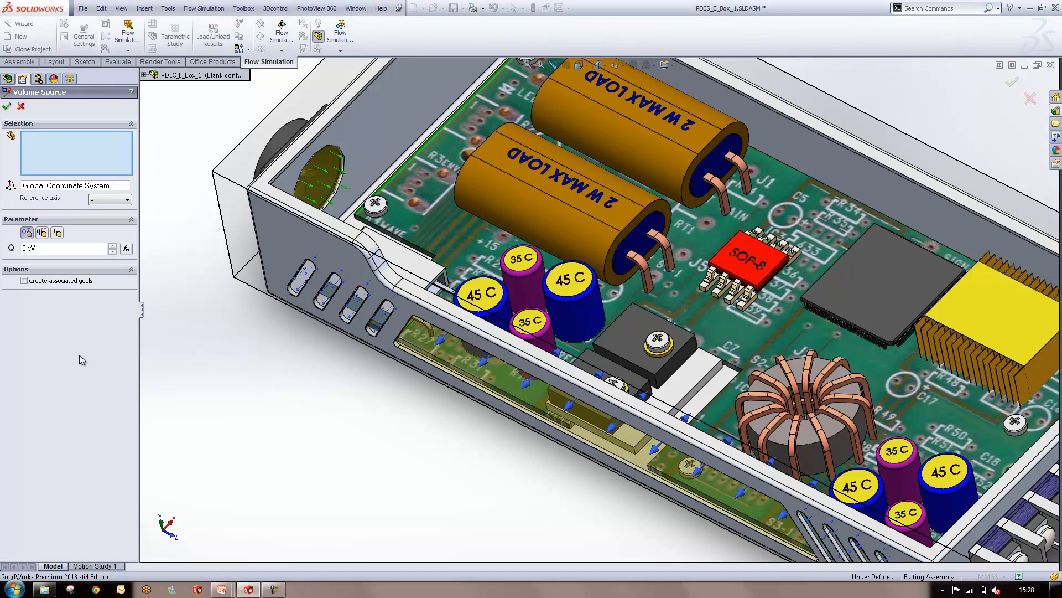
click(739, 264)
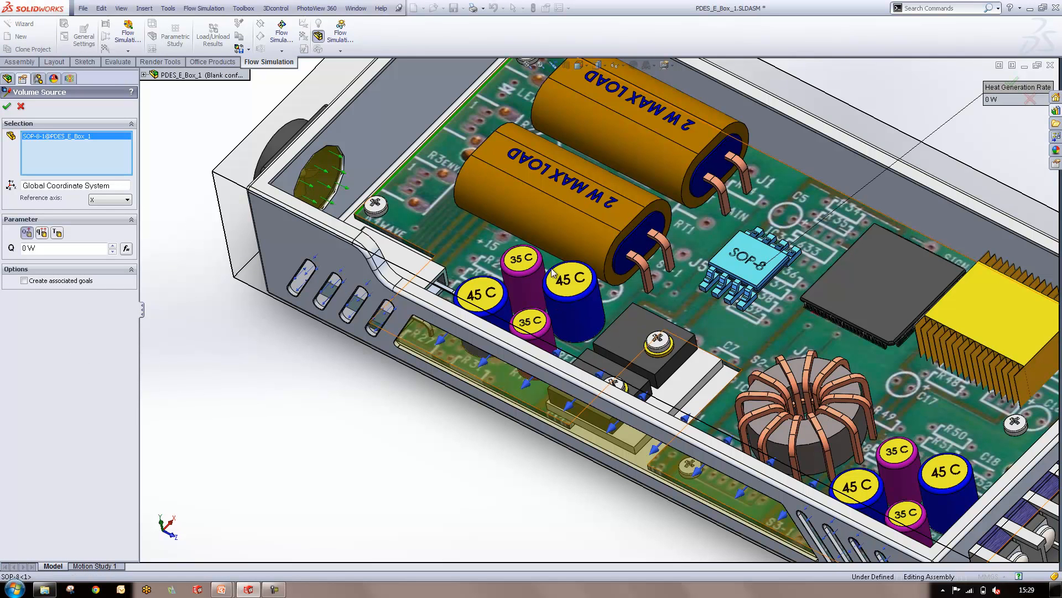
double_click(30, 248)
text(0.5W)
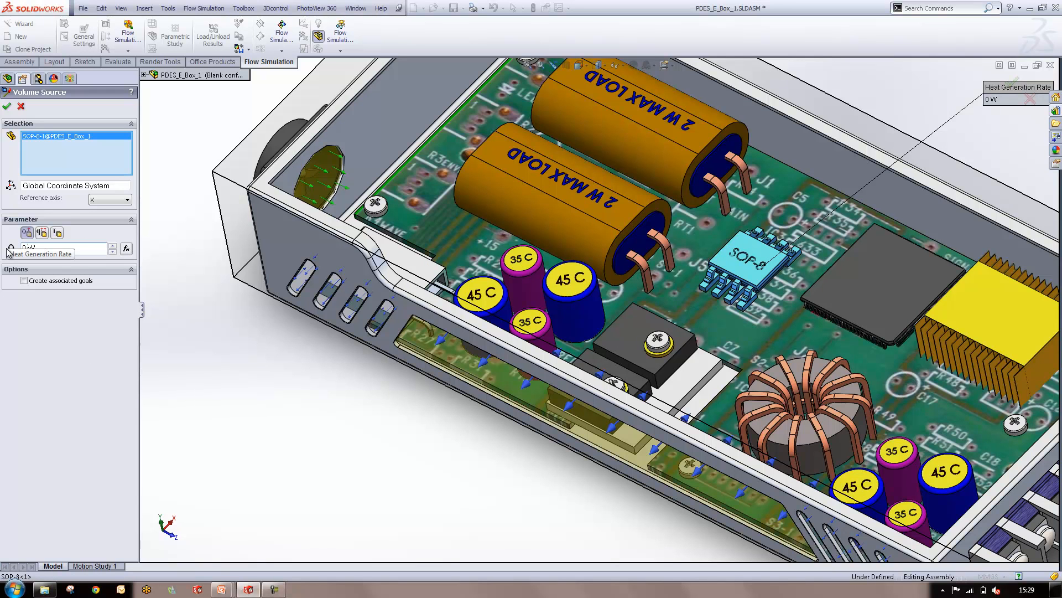
click(7, 106)
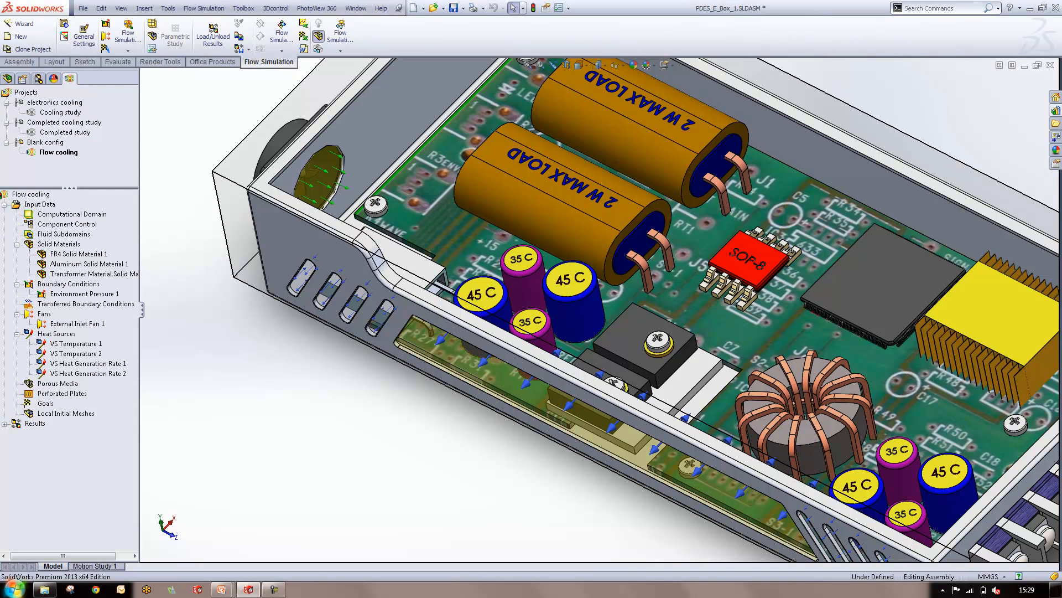
Start a perforated plate condition and select the inner face of the long vent cover
scroll(424, 480, up, 1)
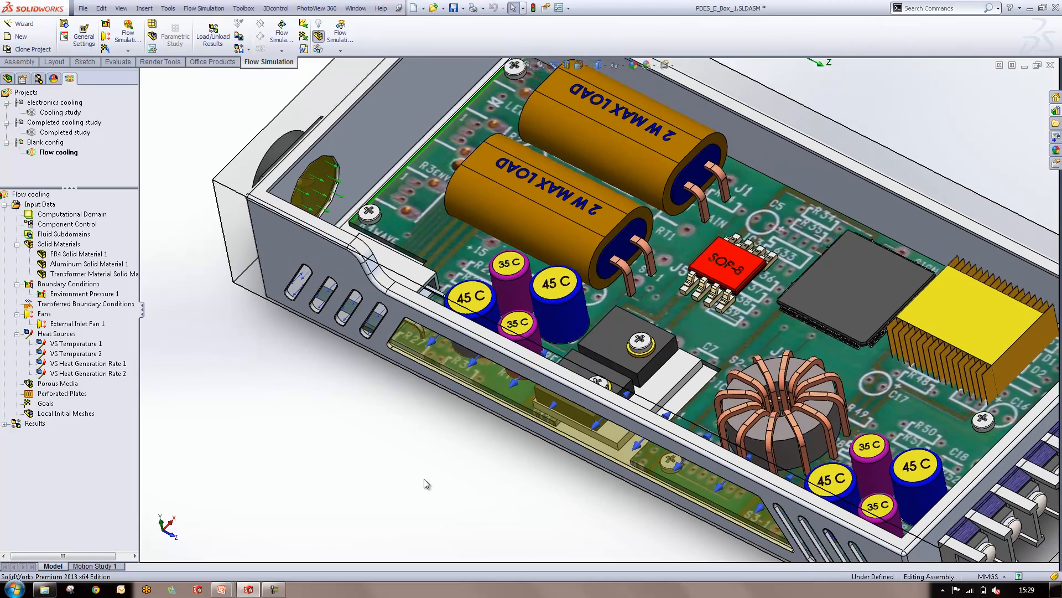
scroll(425, 483, up, 2)
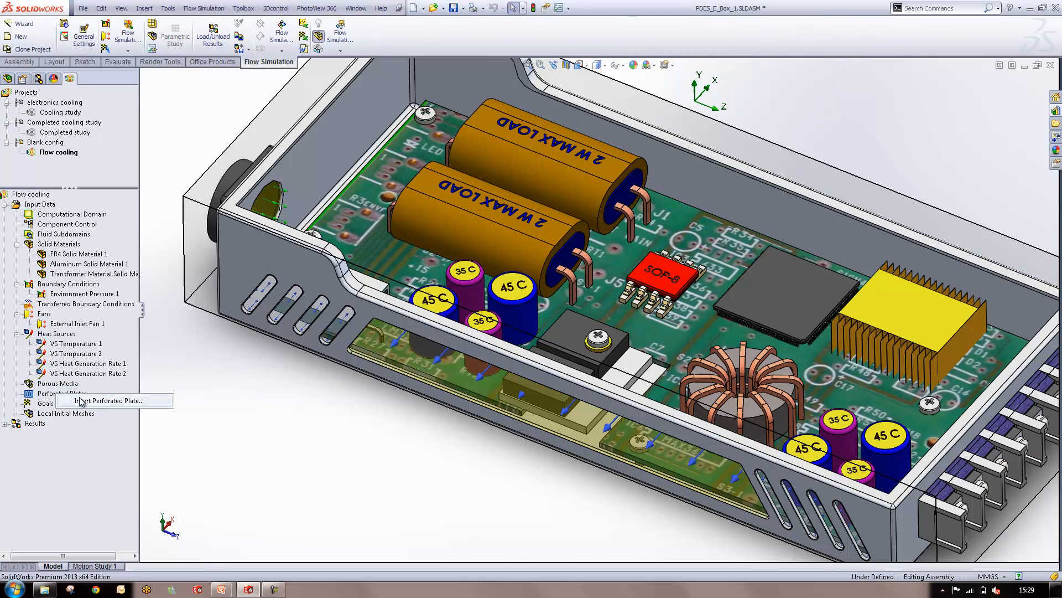
click(81, 398)
middle_drag(257, 394, 603, 339)
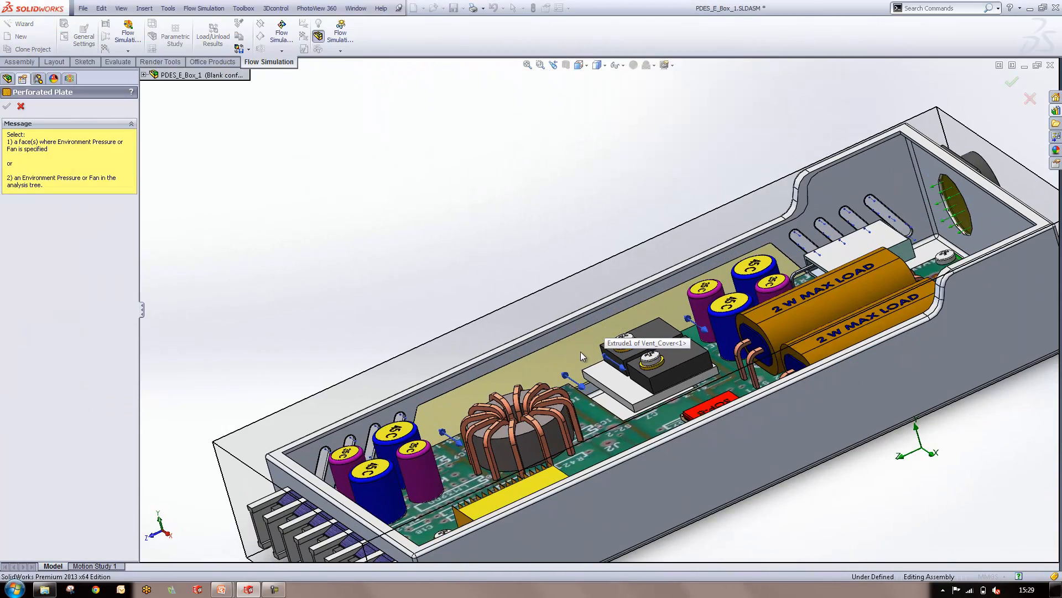
click(580, 407)
middle_drag(579, 408, 394, 345)
middle_drag(314, 336, 406, 292)
Create a new user-defined perforated plate in the Engineering Database and name it "My perf plate"
click(71, 314)
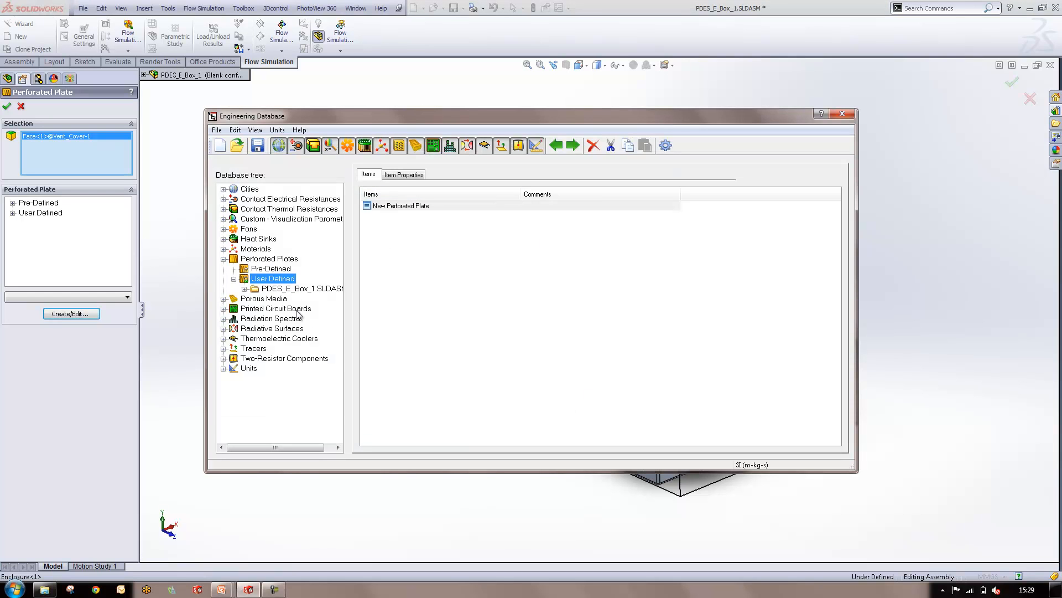
right_click(403, 285)
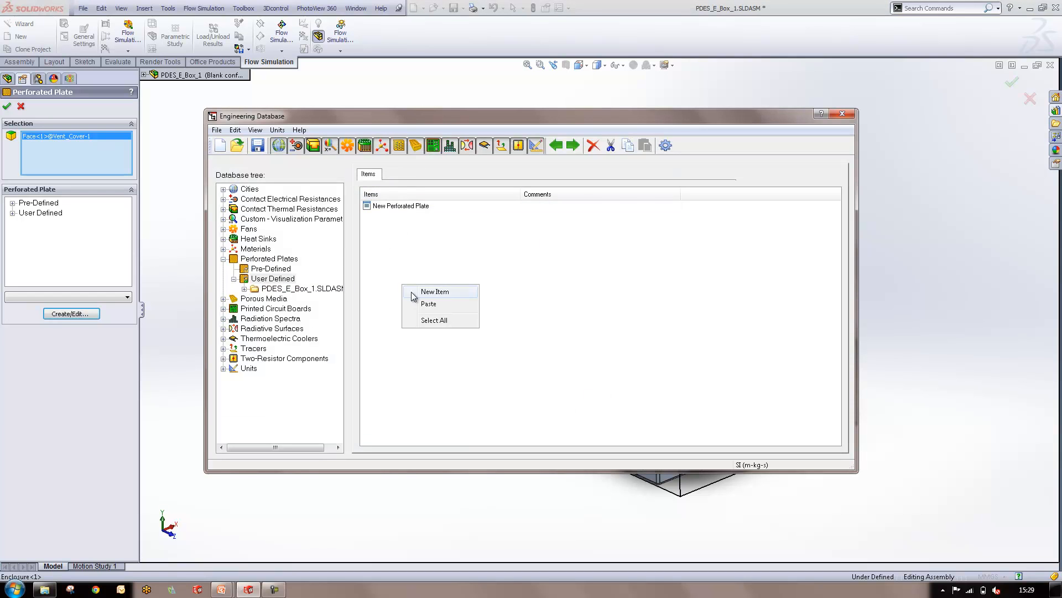
click(415, 291)
click(530, 197)
text(My perf plat)
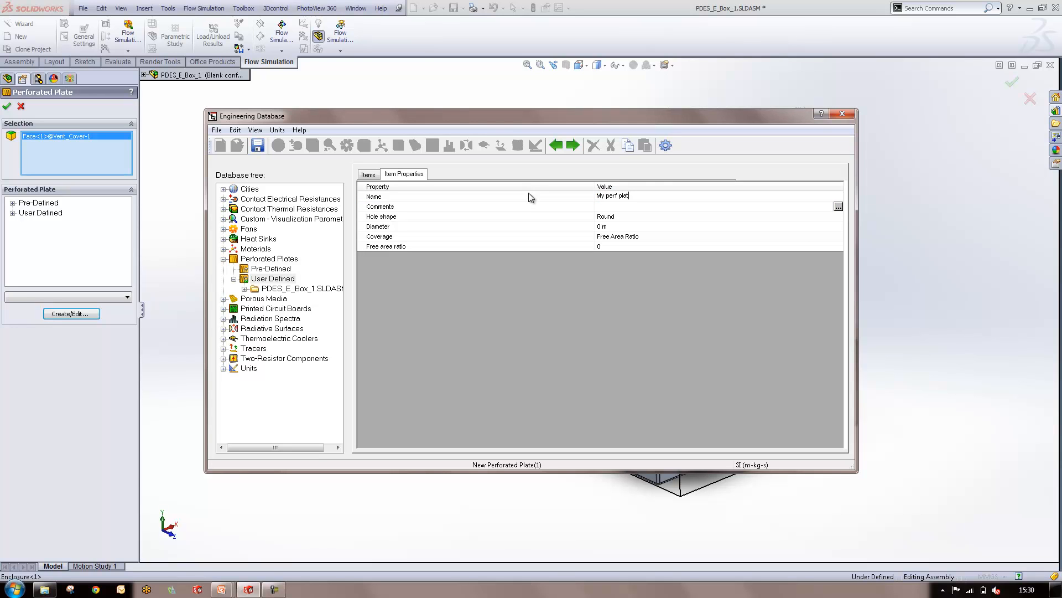
text(e)
Define the plate with round holes of 0.002 m diameter and Checkerboard Distance coverage with 0.004 m between centers
click(609, 217)
click(838, 216)
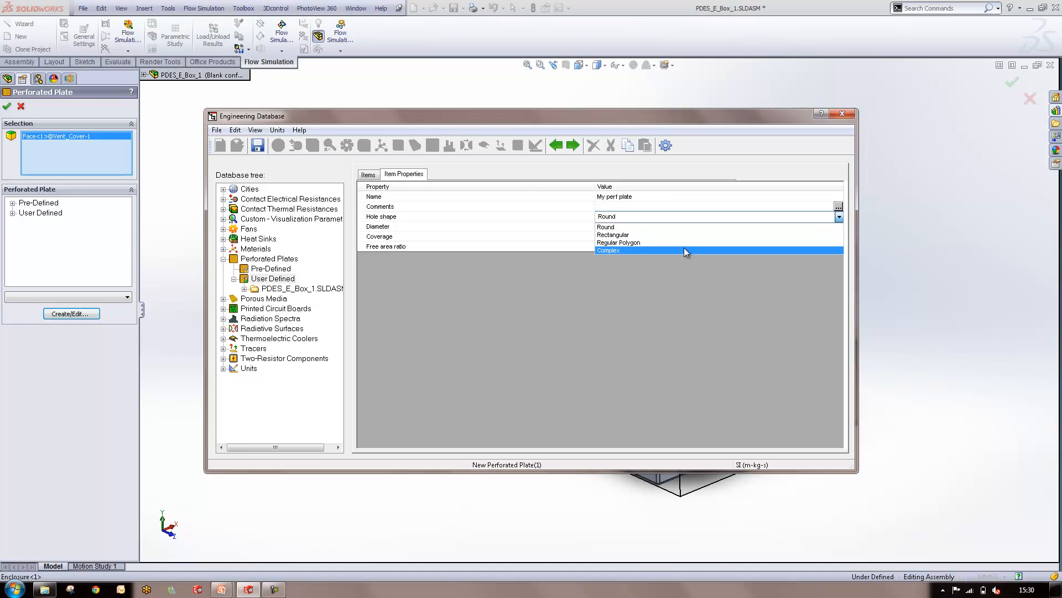
click(736, 227)
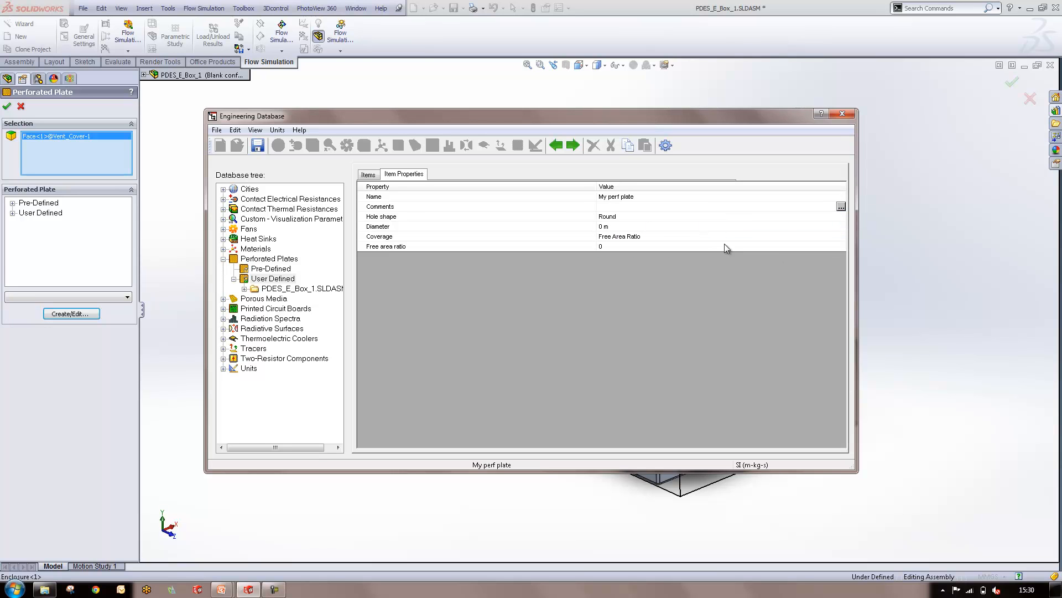
click(602, 225)
click(613, 238)
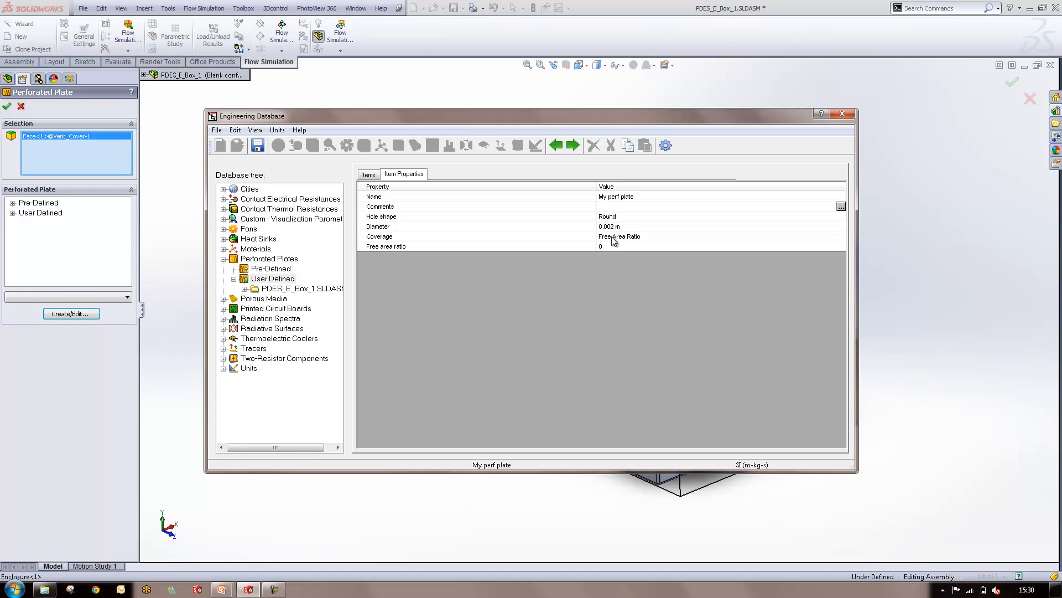
click(660, 236)
click(641, 262)
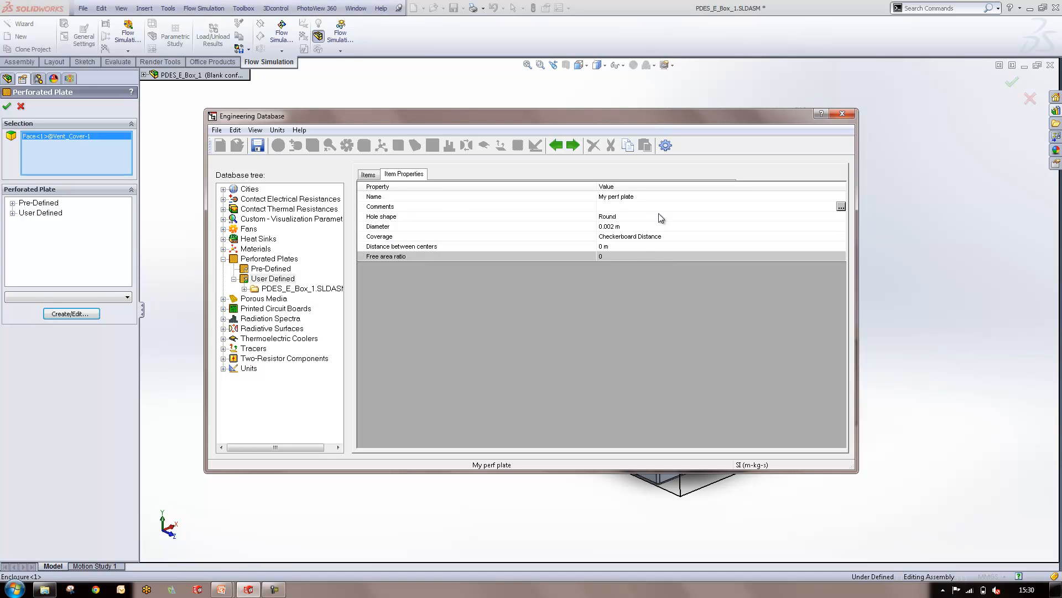
click(604, 247)
click(559, 295)
Close the Engineering Database, assign My perf plate to the selected vent cover face and create the condition
click(842, 114)
click(12, 213)
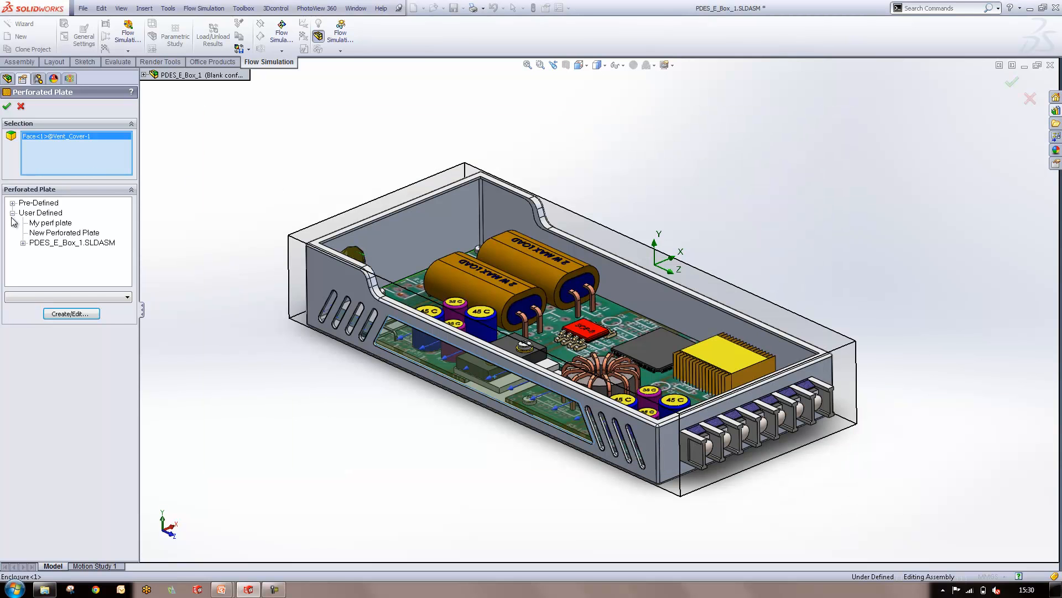
click(43, 223)
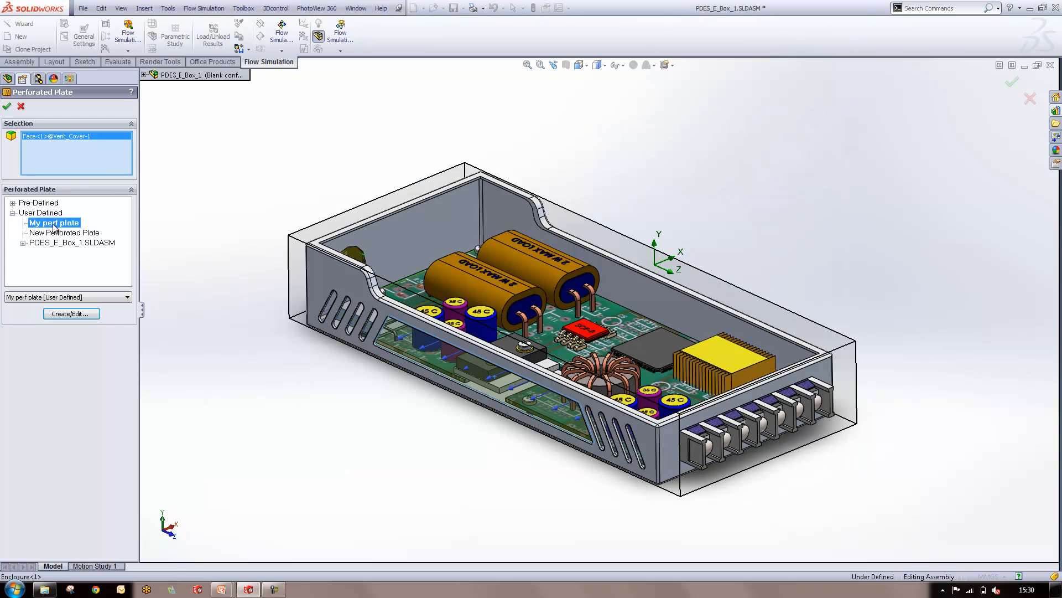
click(7, 107)
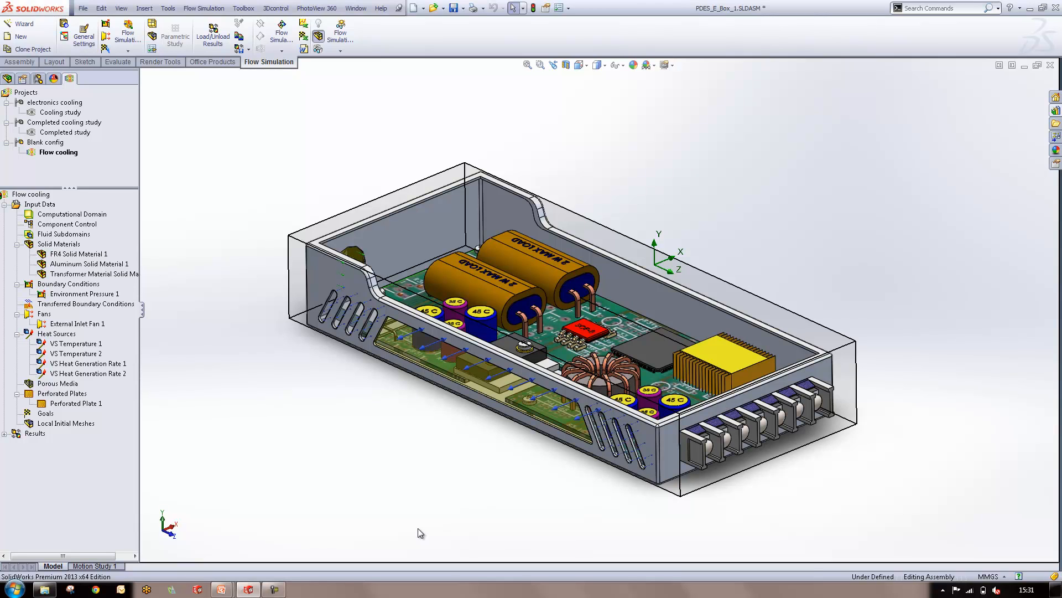
Add a volume goal for the maximum Temperature (Solid) of the heat sink and the SOP-8 chip
right_click(42, 415)
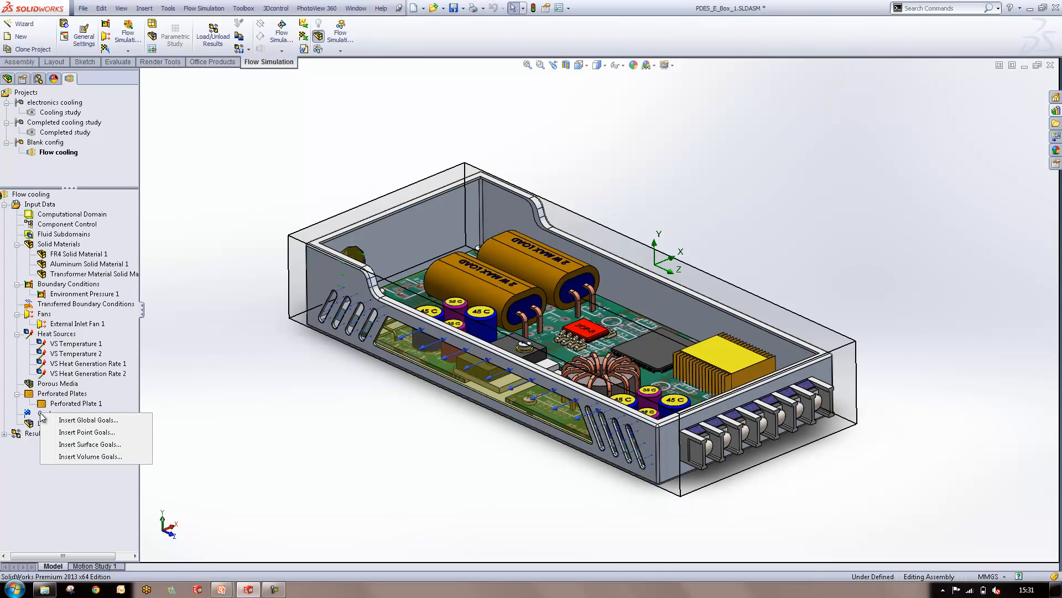
click(77, 457)
middle_drag(450, 449, 433, 517)
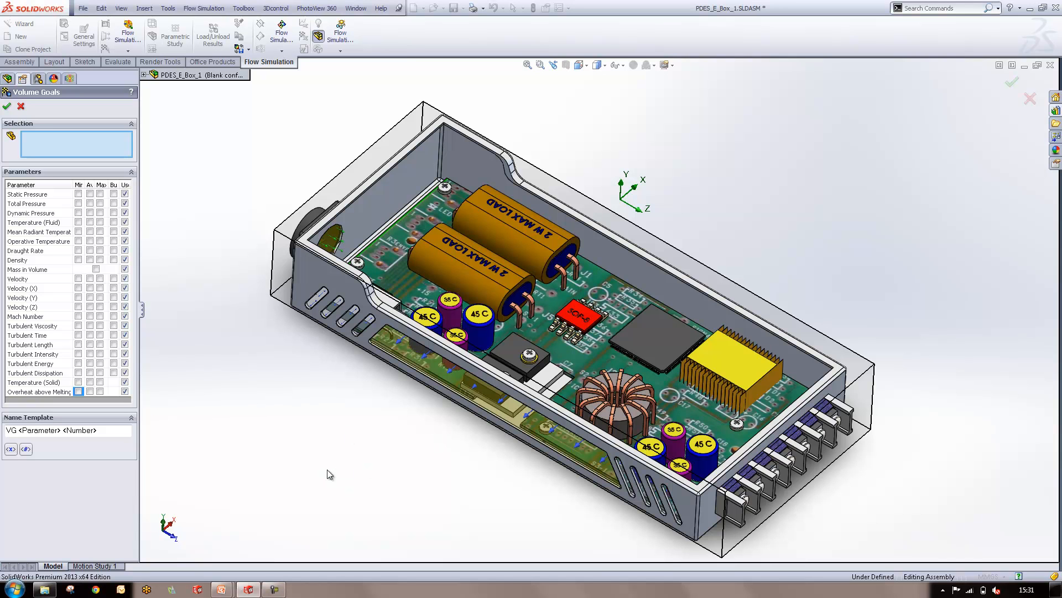
middle_drag(327, 468, 310, 450)
scroll(310, 450, up, 1)
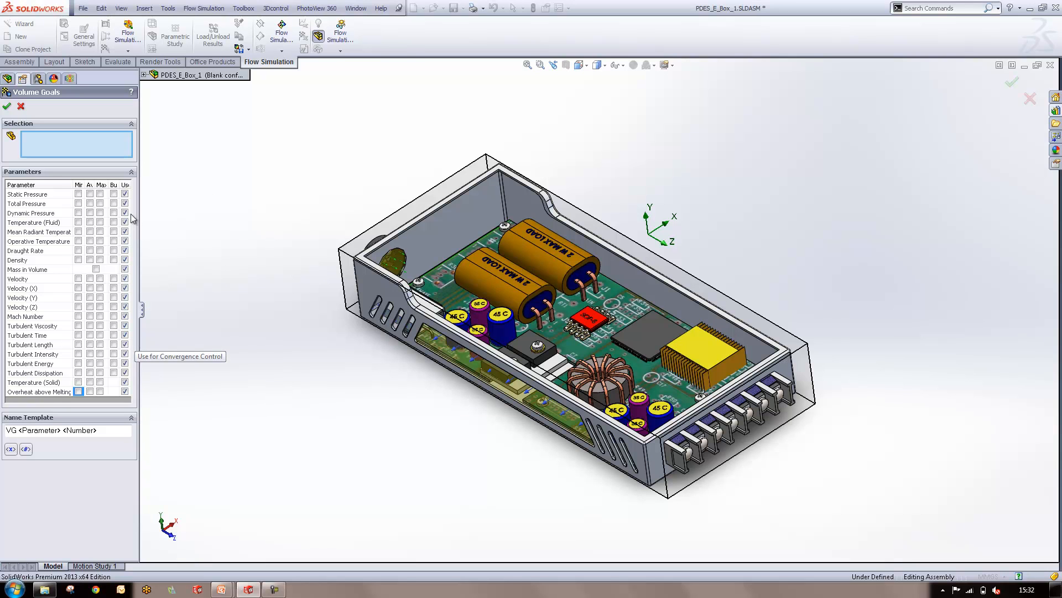
click(100, 382)
click(698, 352)
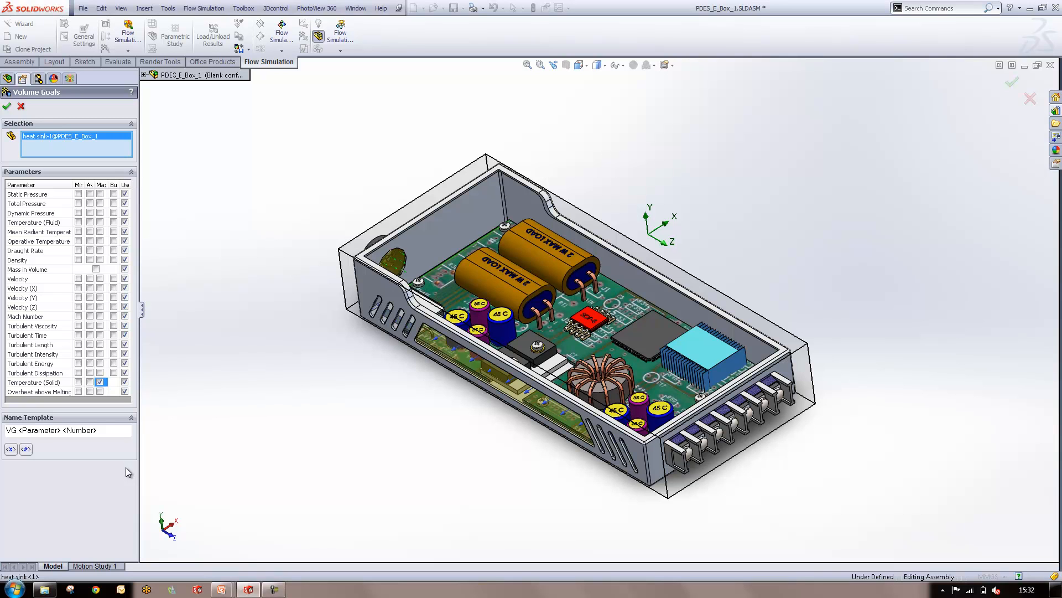
click(595, 315)
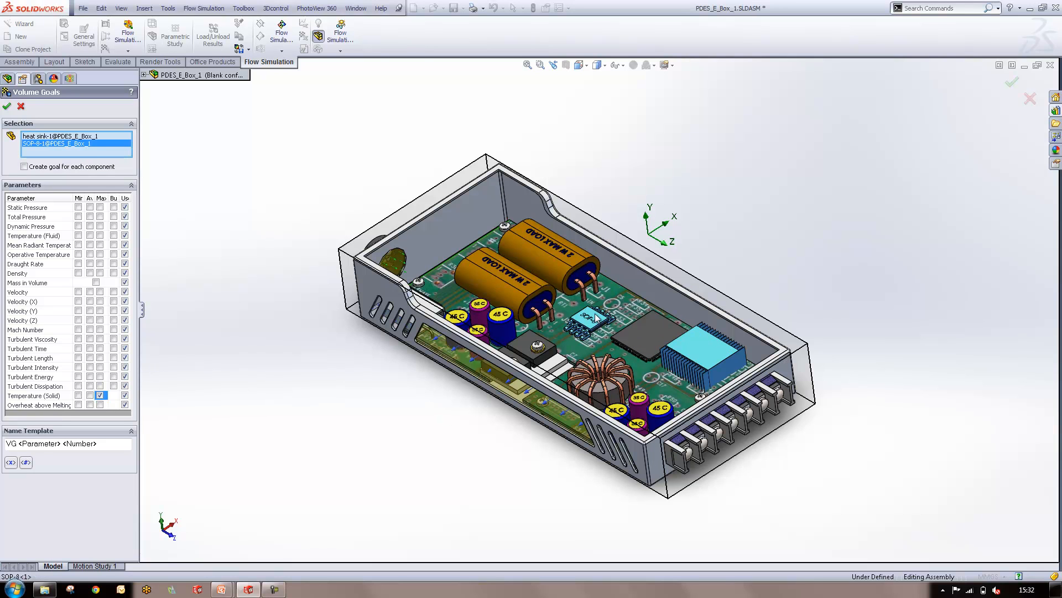
click(7, 106)
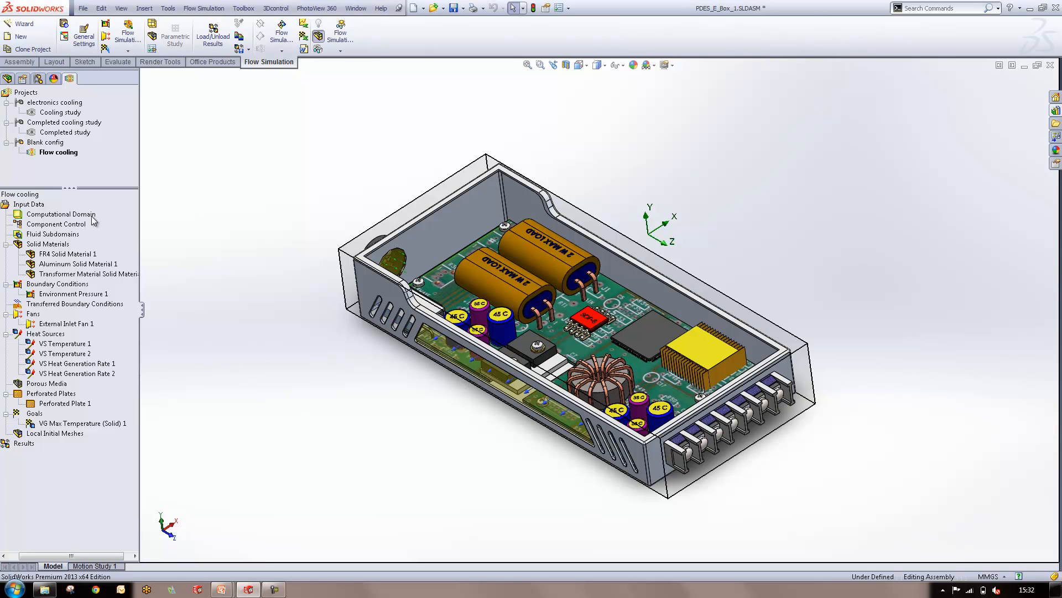
Open the Run settings of the Flow cooling project, review the CPU count and computer choices, and close them without running
right_click(22, 202)
right_click(20, 195)
click(35, 203)
click(458, 333)
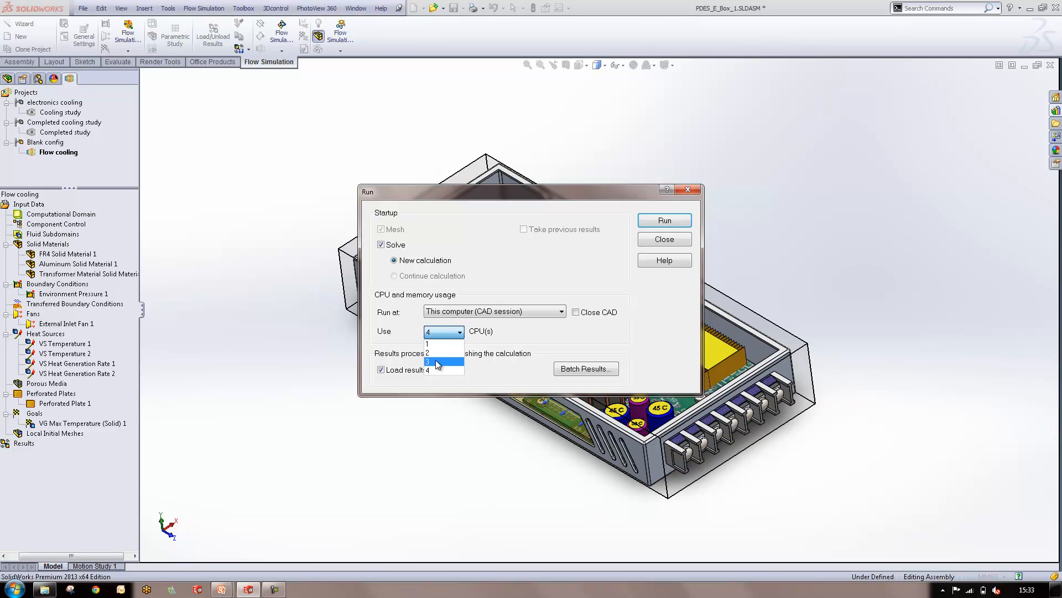
click(536, 316)
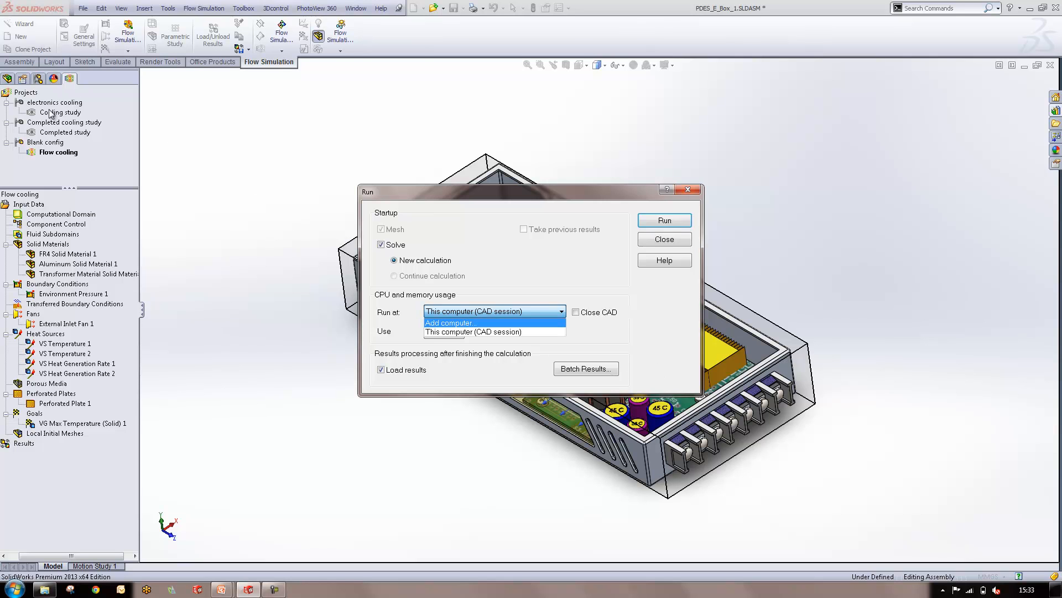
click(678, 241)
click(678, 242)
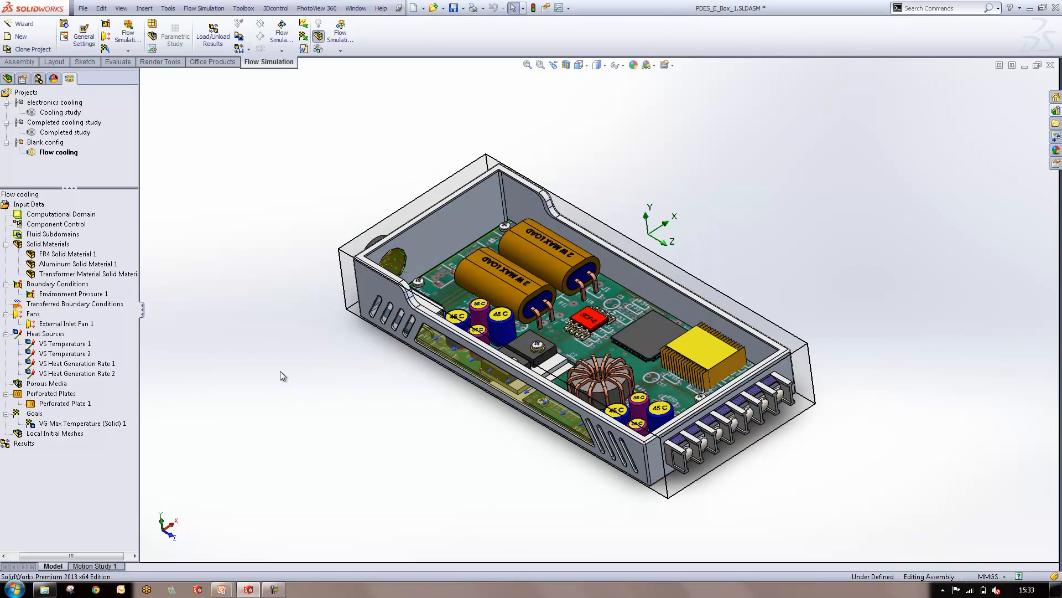
Activate the Completed study project, collapse its input data and expand its results
click(55, 133)
double_click(54, 133)
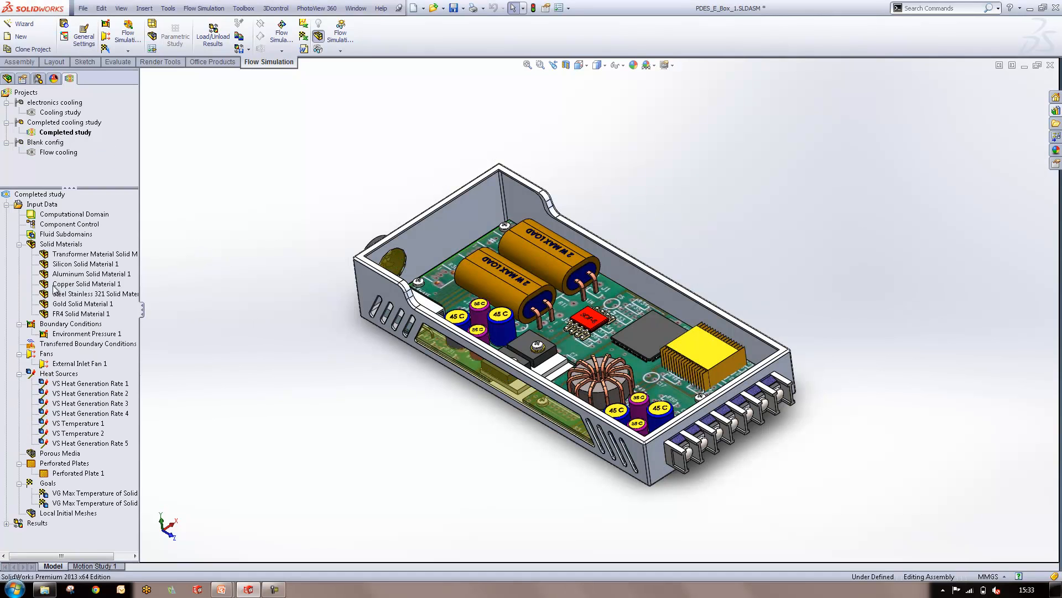
click(6, 205)
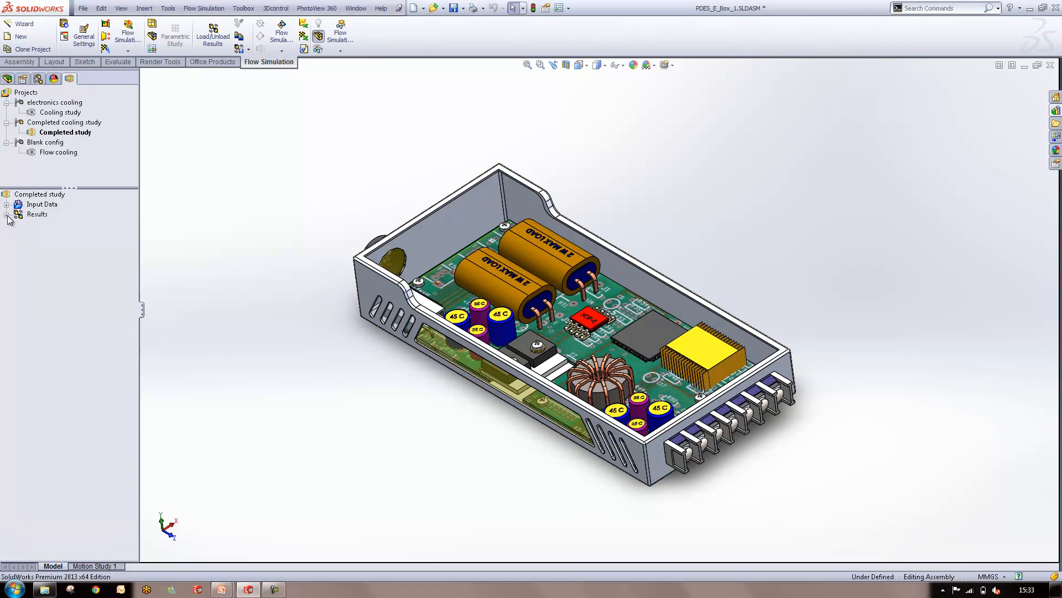
click(6, 214)
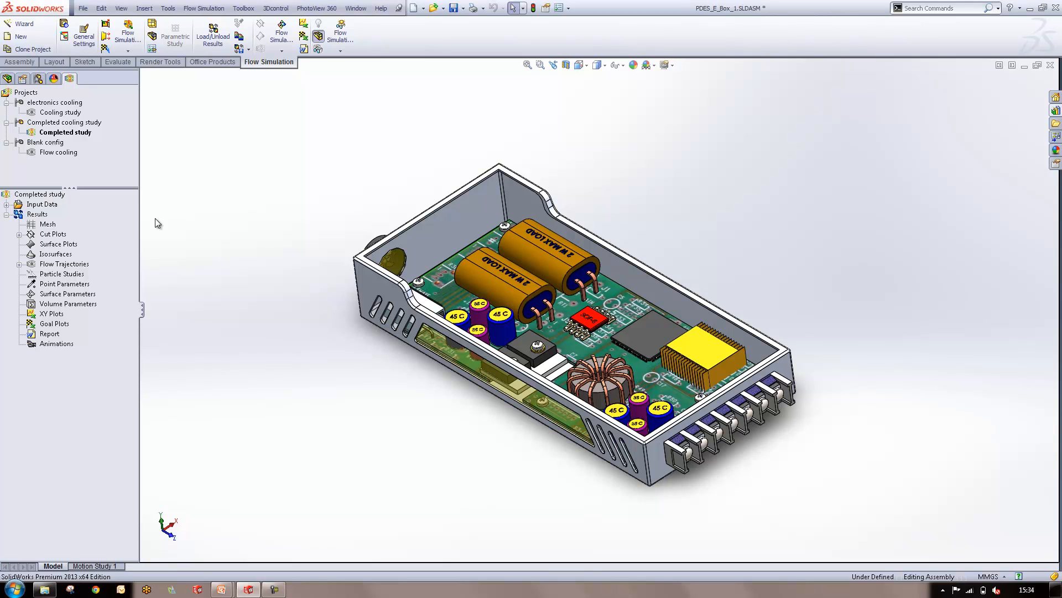
Load the results file 2.fld from folder 2 of the Cooling Flow directory
click(229, 40)
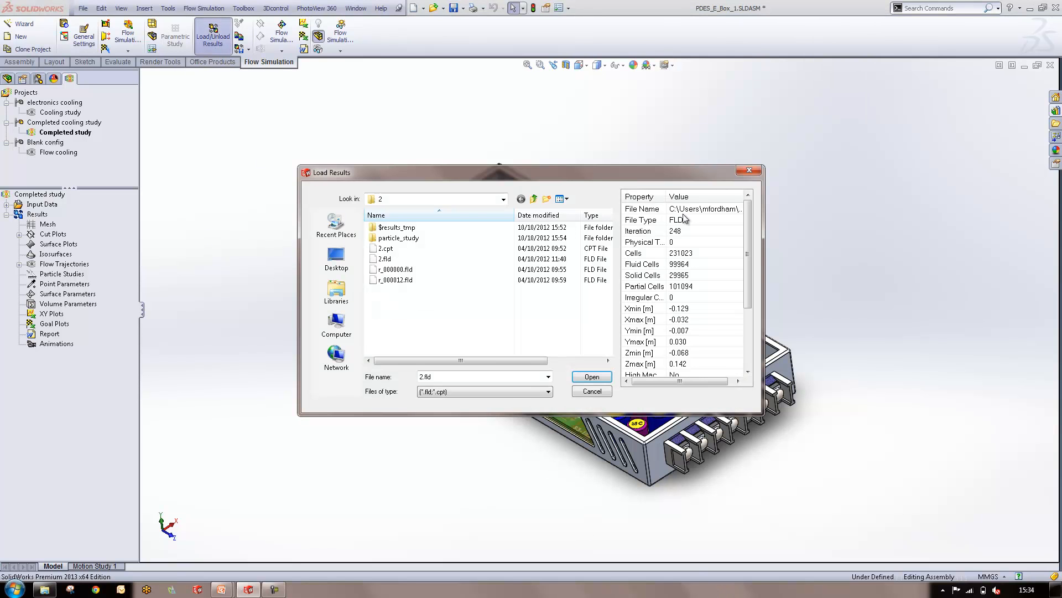
click(503, 199)
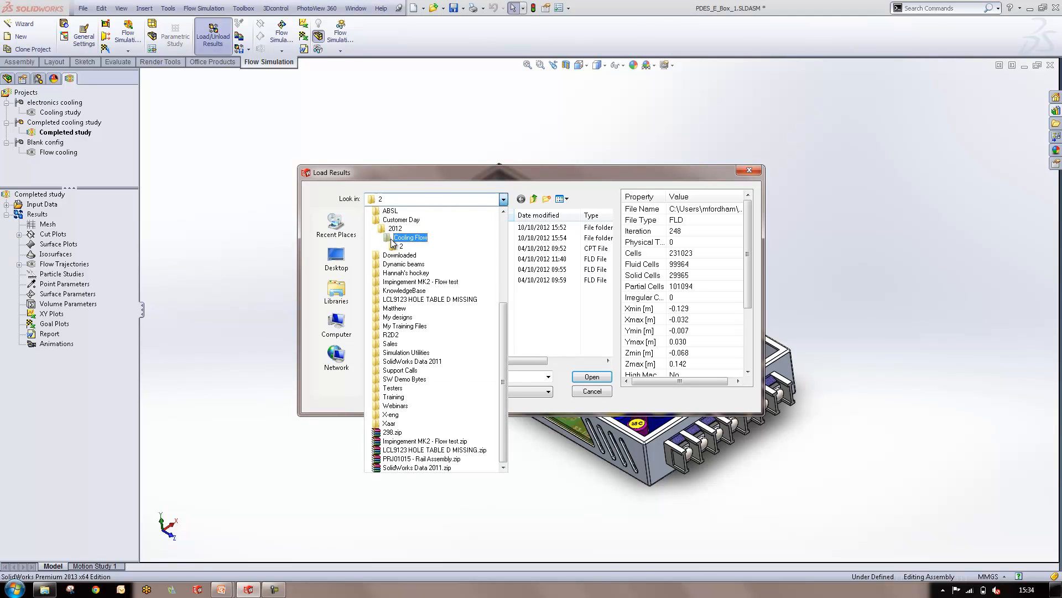
click(410, 238)
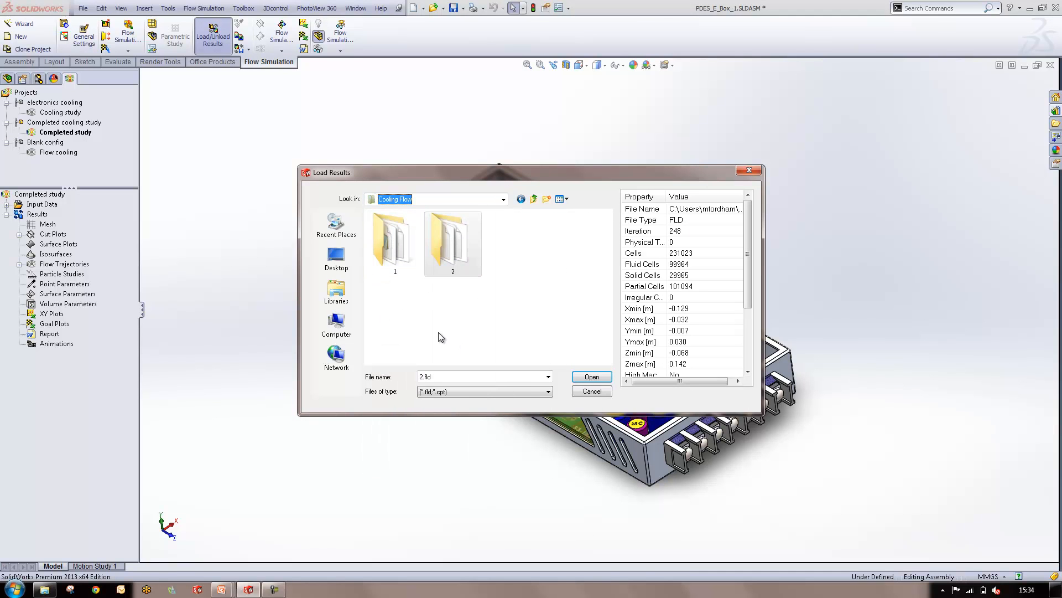
double_click(454, 260)
click(404, 259)
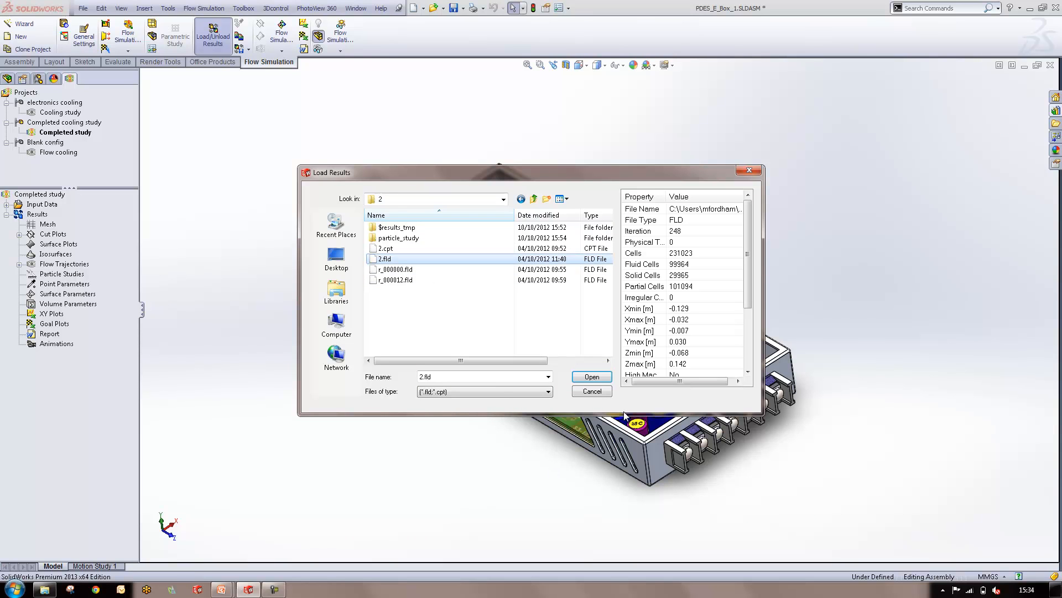
click(593, 376)
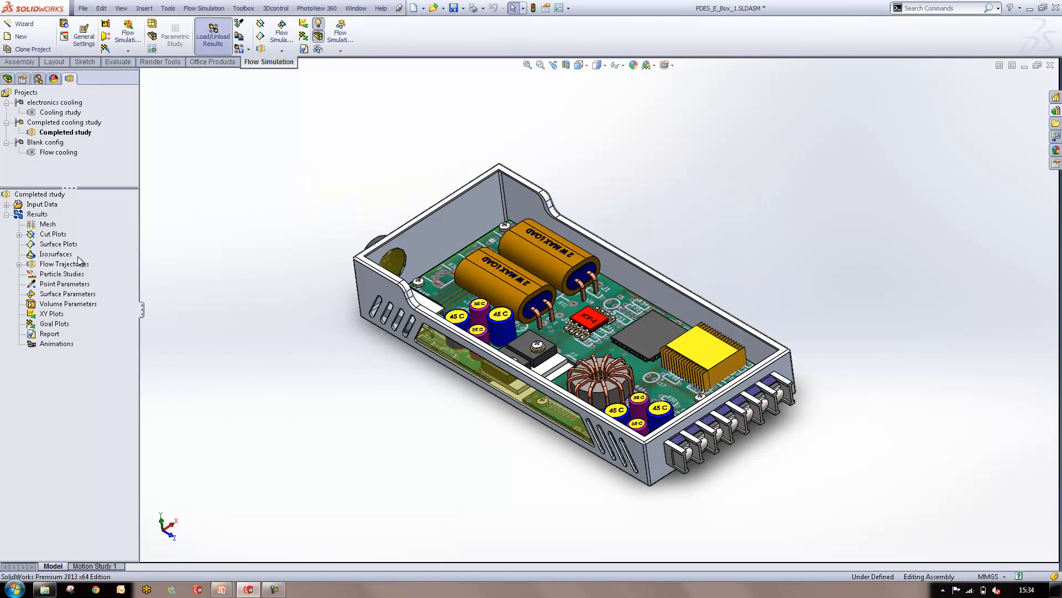
Expand the cut plots and flow trajectories in the results and show Cut Plot 1
click(19, 234)
click(19, 274)
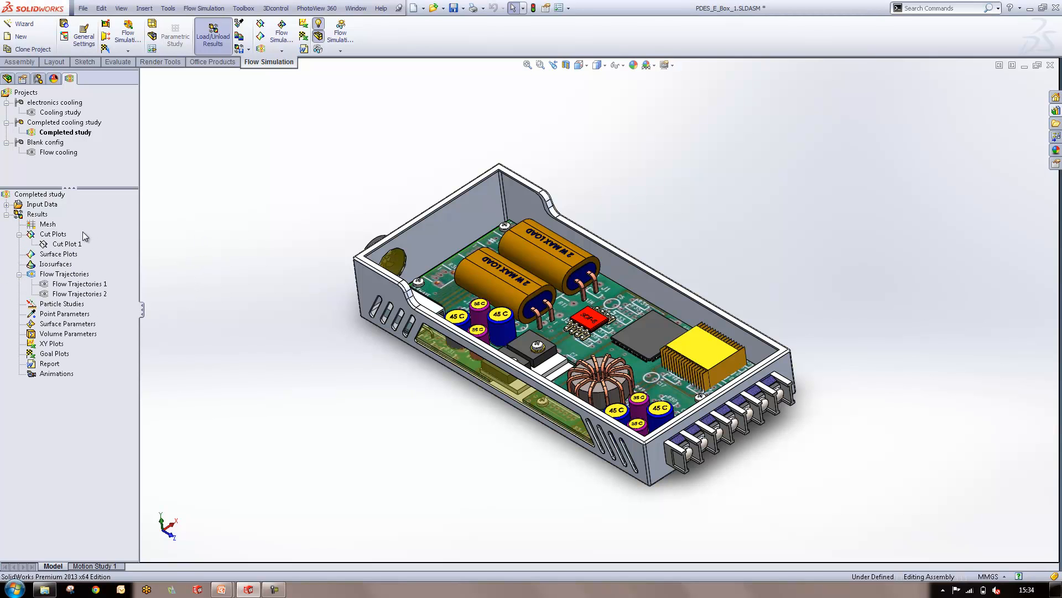
right_click(51, 244)
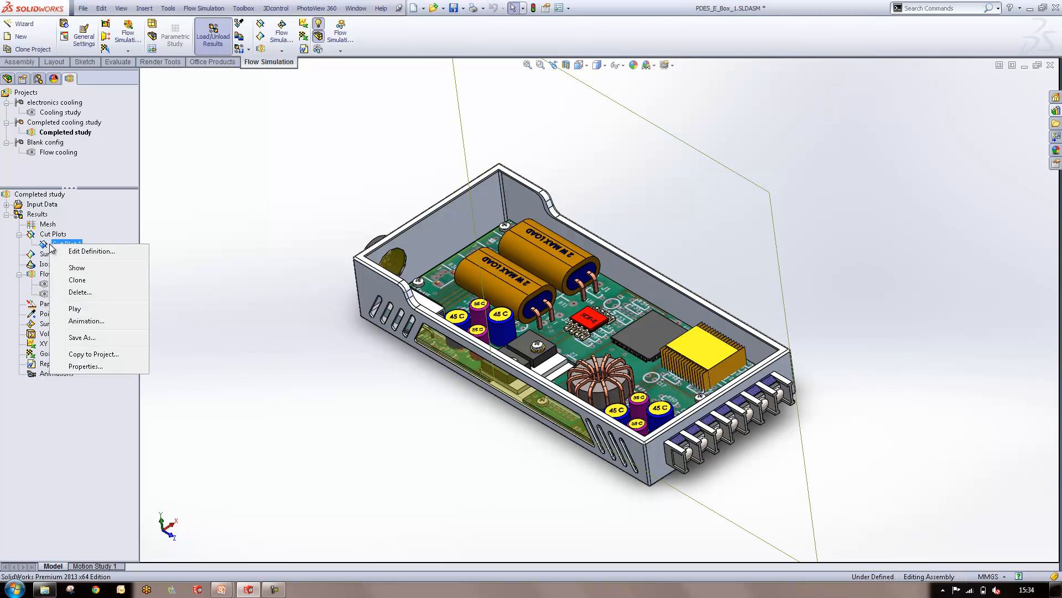
click(75, 267)
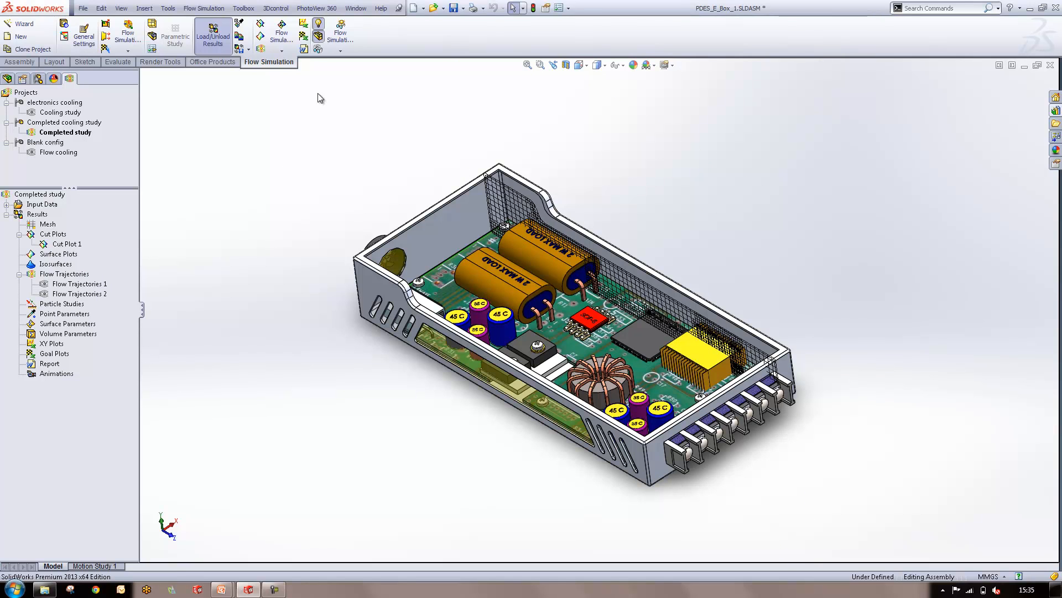
Hide the model geometry and examine the mesh lines of Cut Plot 1 across the enclosure
middle_drag(311, 274, 367, 142)
scroll(779, 354, down, 6)
scroll(778, 355, up, 2)
scroll(713, 331, down, 3)
middle_drag(779, 354, 615, 320)
scroll(711, 332, up, 2)
scroll(645, 325, up, 2)
scroll(613, 319, up, 1)
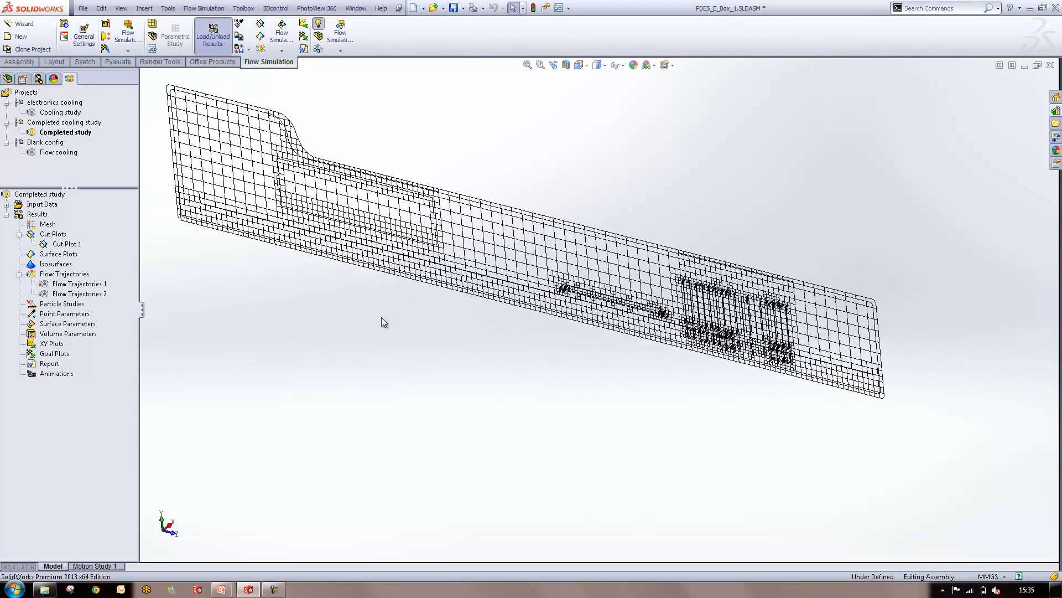
Move the Cut Plot 1 plane through the enclosure and inspect the mesh refinement around the components
click(56, 244)
drag(525, 245, 428, 424)
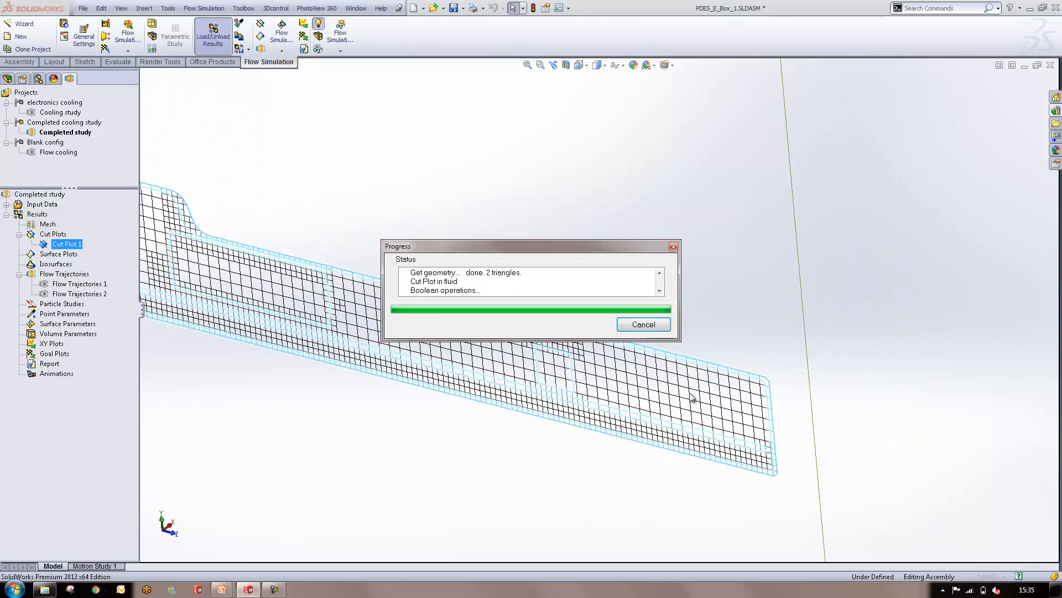
click(748, 285)
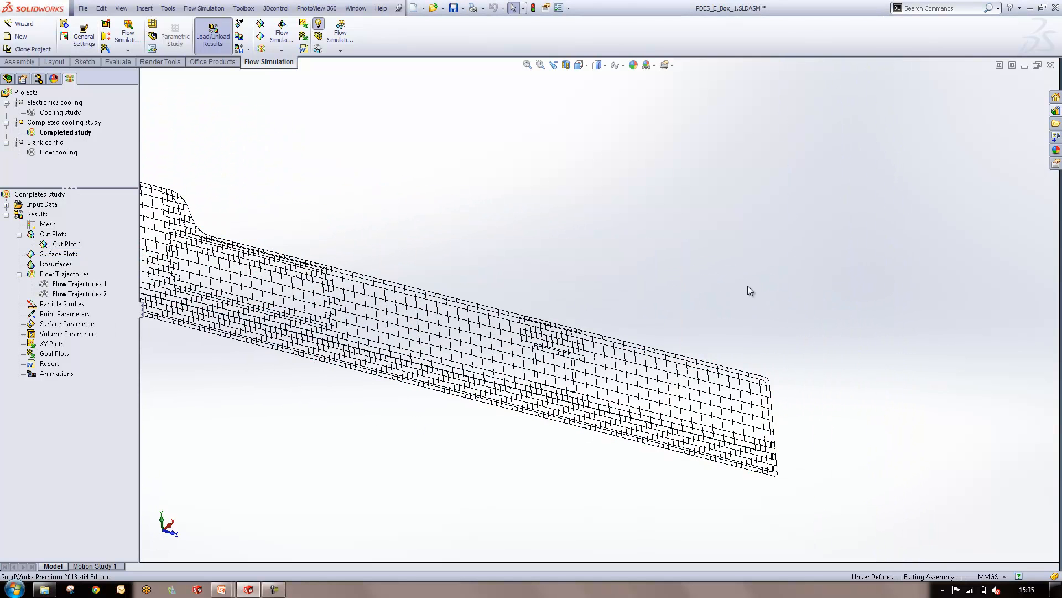
click(58, 244)
drag(417, 319, 494, 298)
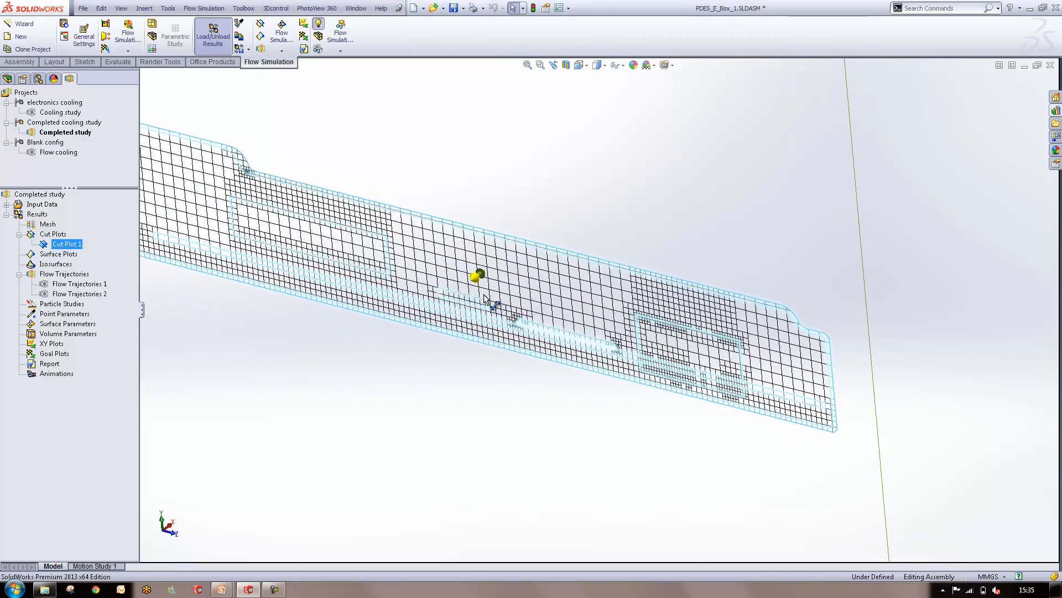
scroll(703, 248, down, 4)
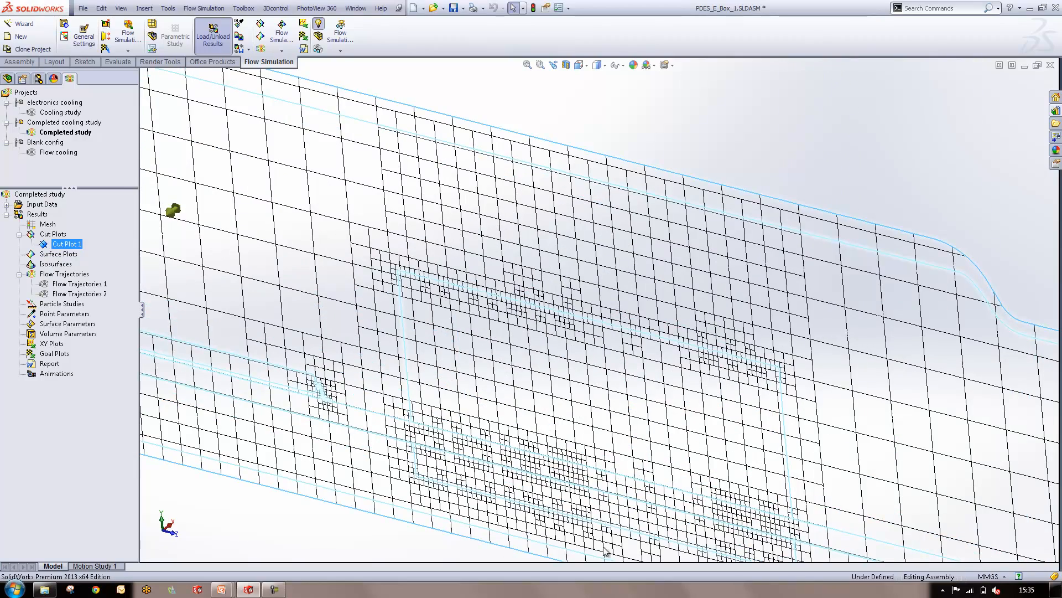
scroll(601, 450, up, 1)
scroll(620, 459, down, 1)
scroll(466, 412, up, 6)
click(870, 273)
Display the 3D mesh with Partial cells set to All
click(31, 228)
right_click(31, 228)
click(47, 238)
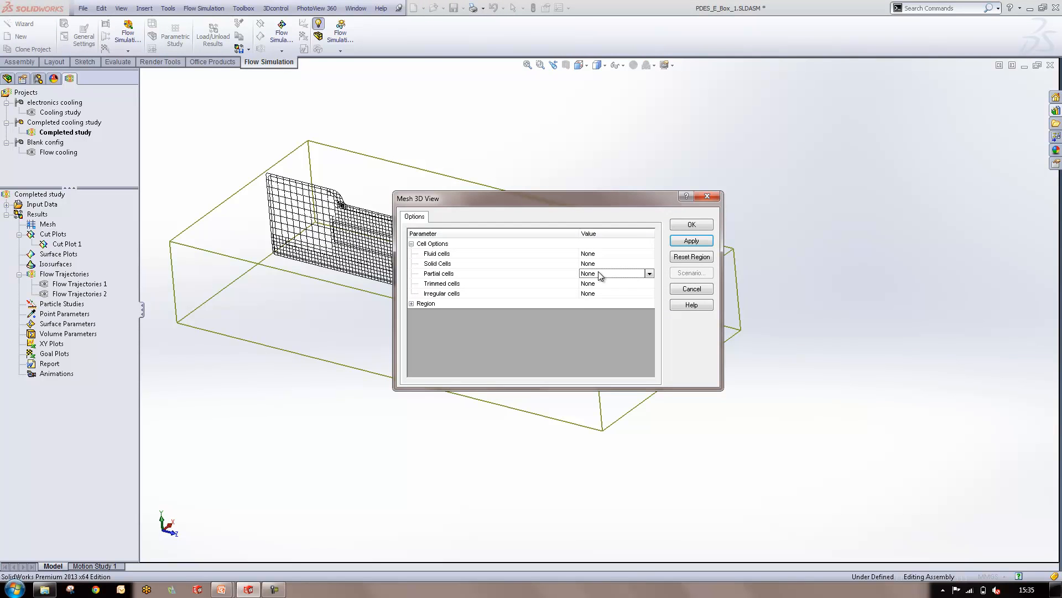
click(650, 272)
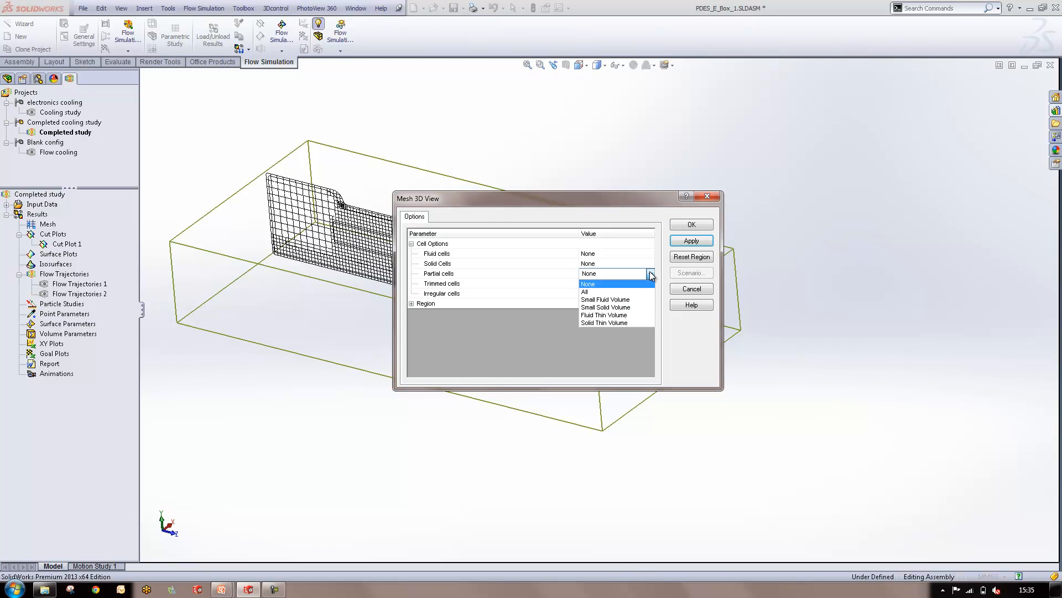
click(627, 292)
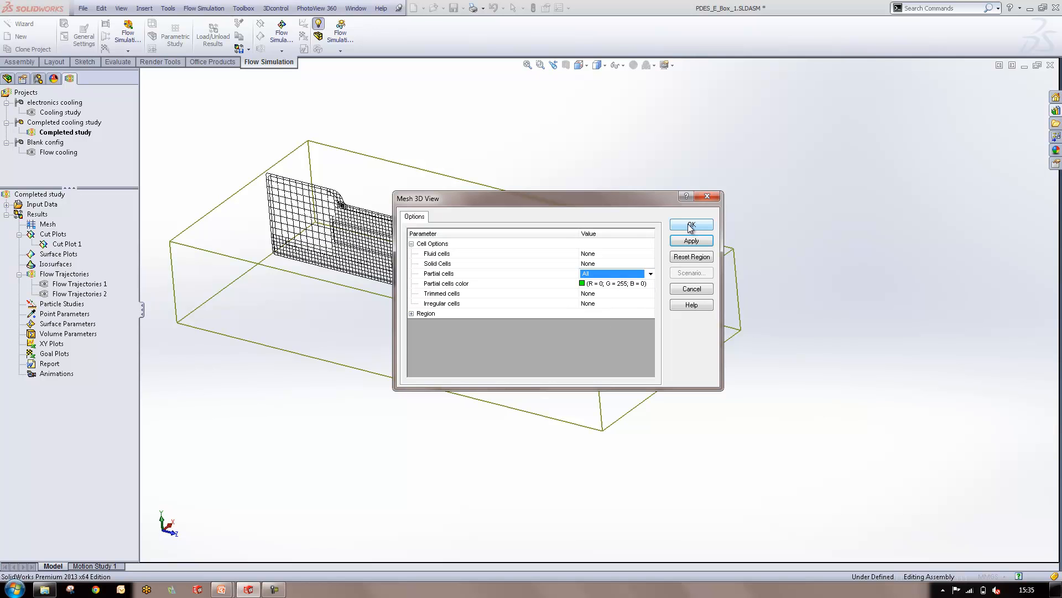
click(691, 224)
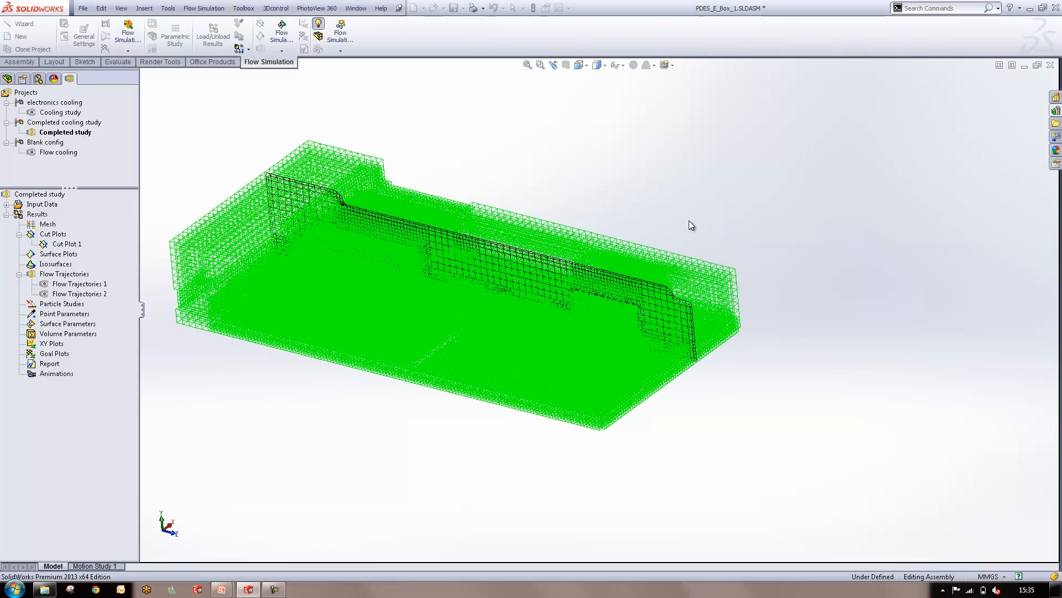
Examine the 3D mesh of partial cells from the top view and at an angle, focusing on the refined chip areas
middle_drag(417, 348, 679, 413)
scroll(678, 408, down, 1)
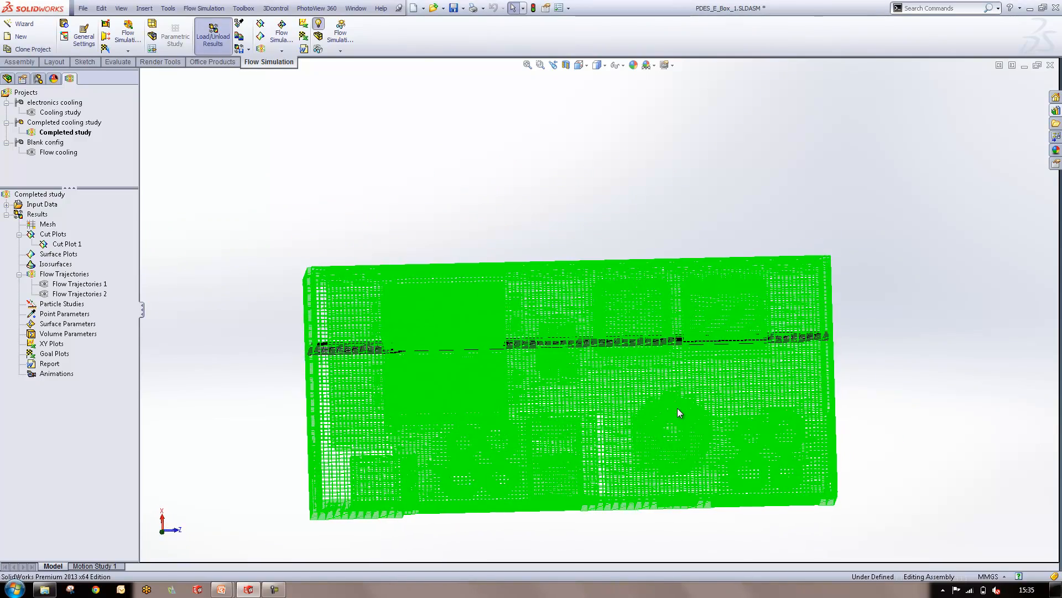
key(ctrl+5)
scroll(607, 427, up, 4)
scroll(469, 398, down, 10)
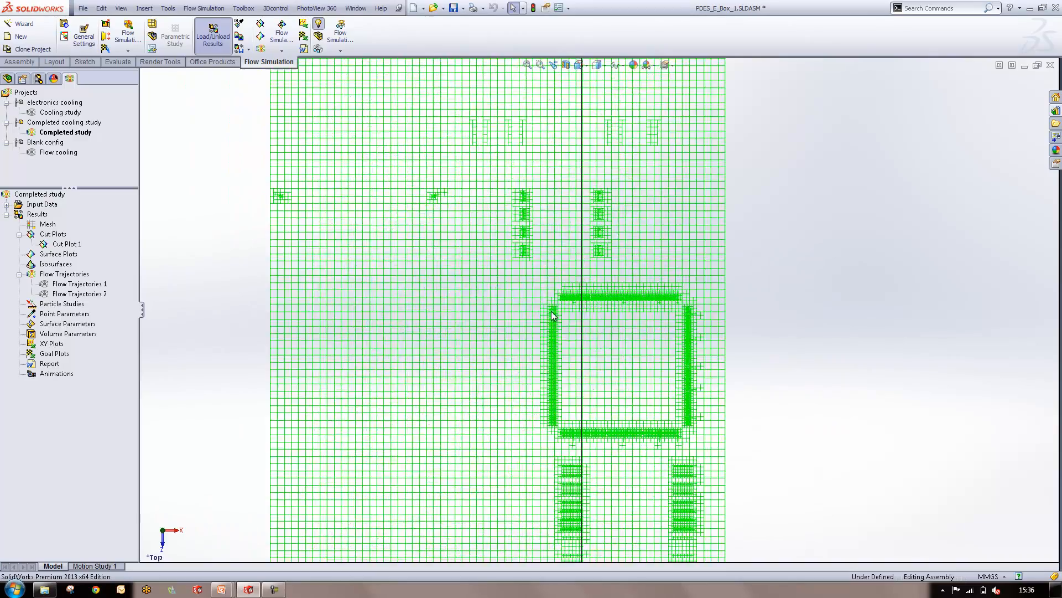
scroll(481, 324, up, 5)
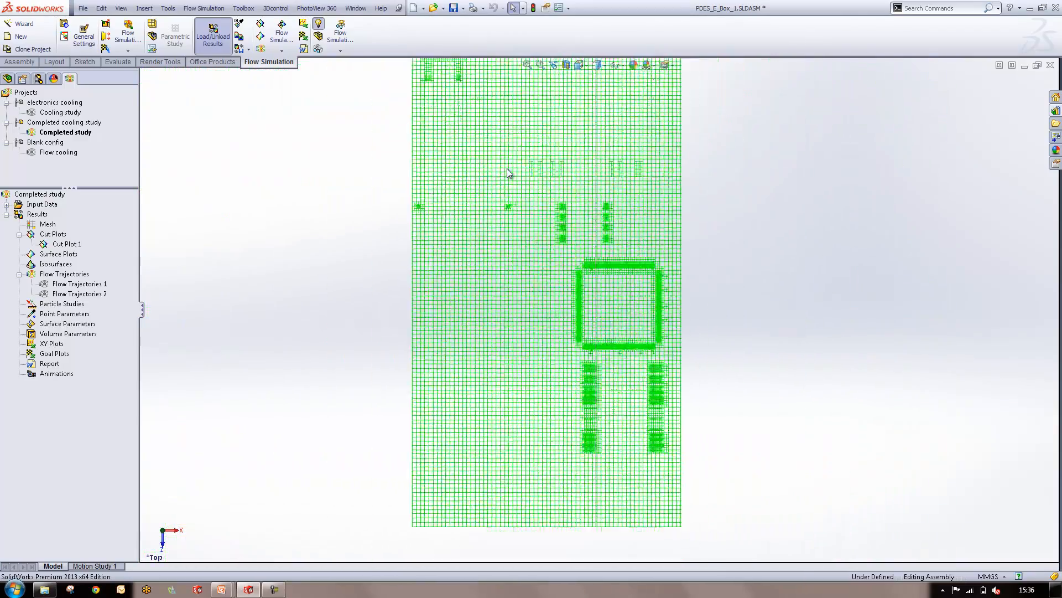
middle_drag(619, 380, 700, 268)
scroll(701, 272, down, 4)
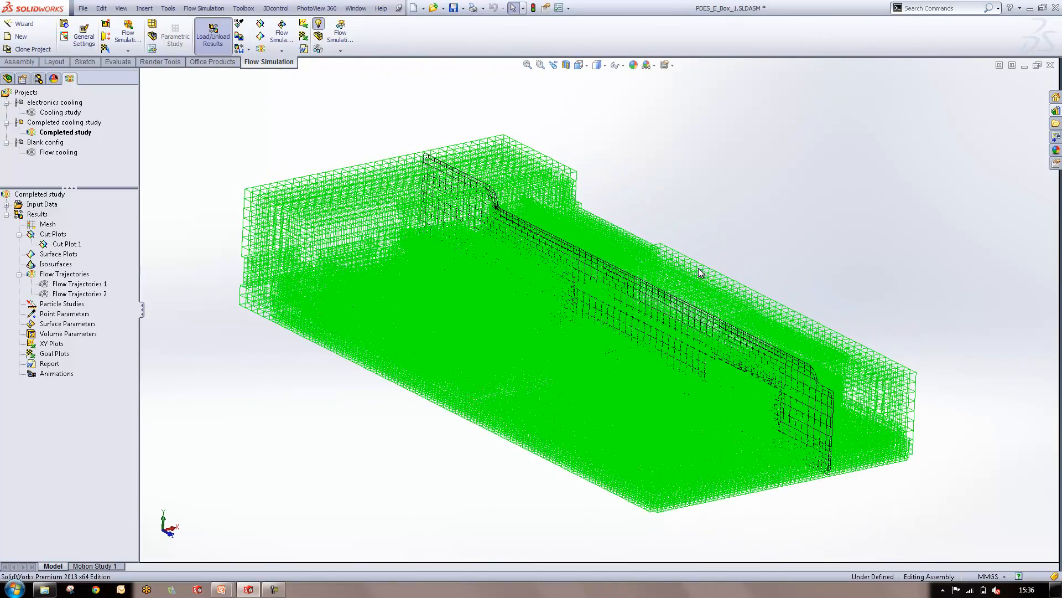
Clear the 3D mesh display and shift the Cut Plot 1 plane across the enclosure to inspect its mesh
right_click(40, 227)
click(57, 244)
click(57, 246)
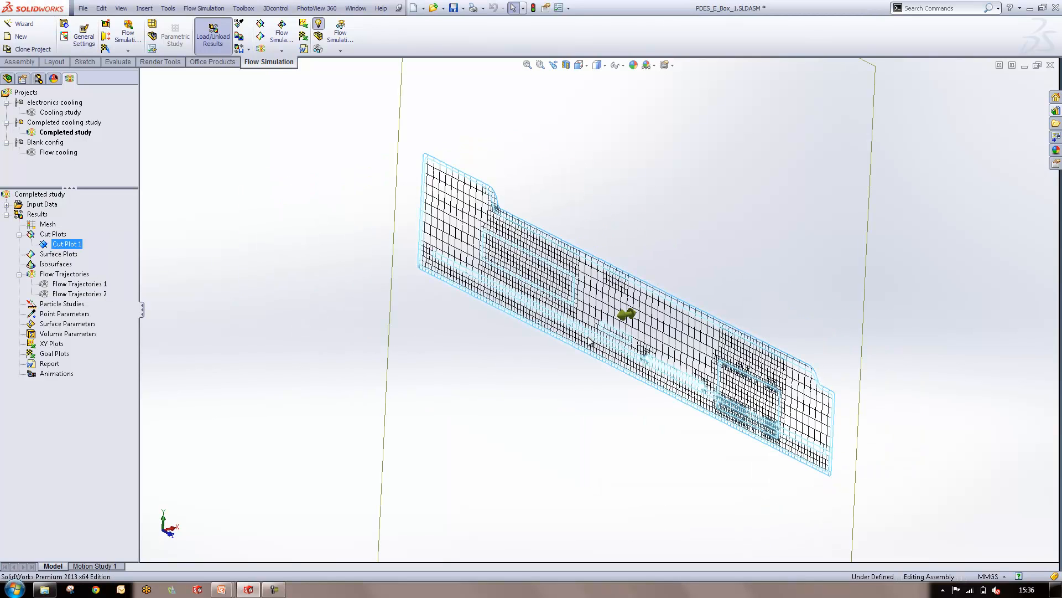
drag(628, 316, 486, 345)
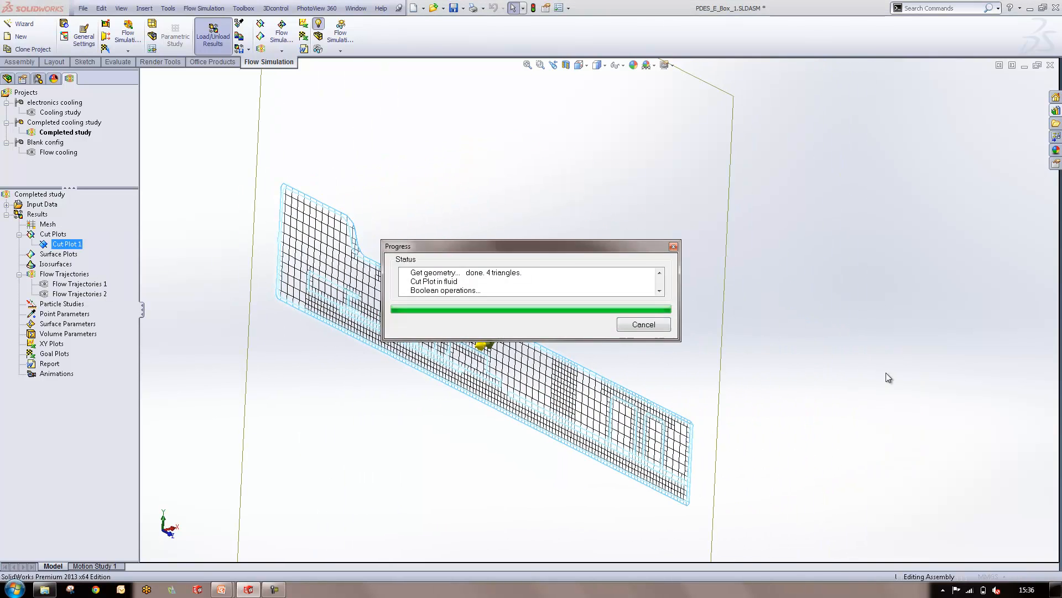
middle_drag(446, 280, 579, 407)
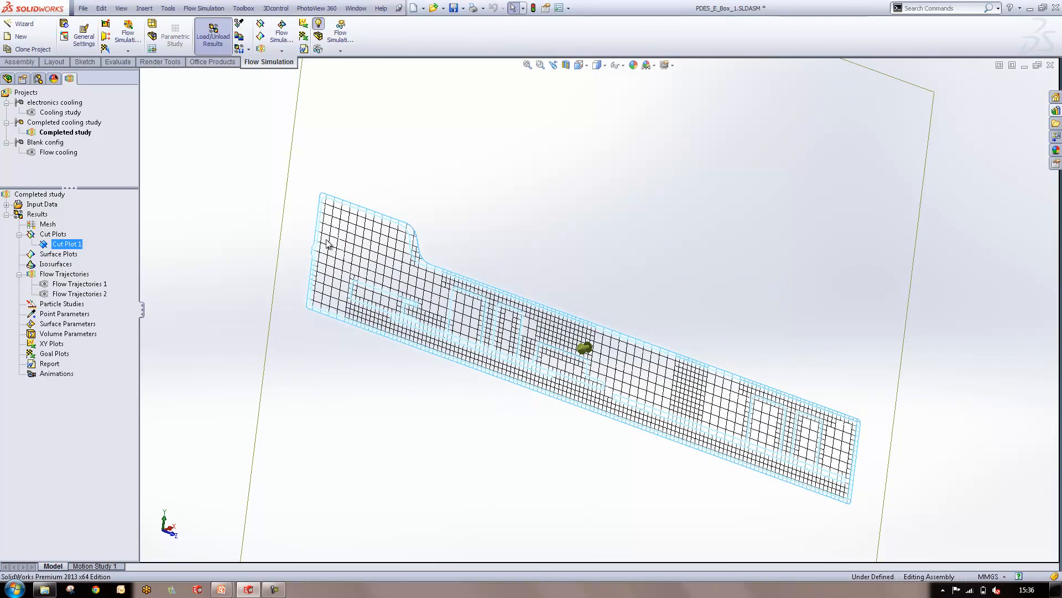
click(244, 244)
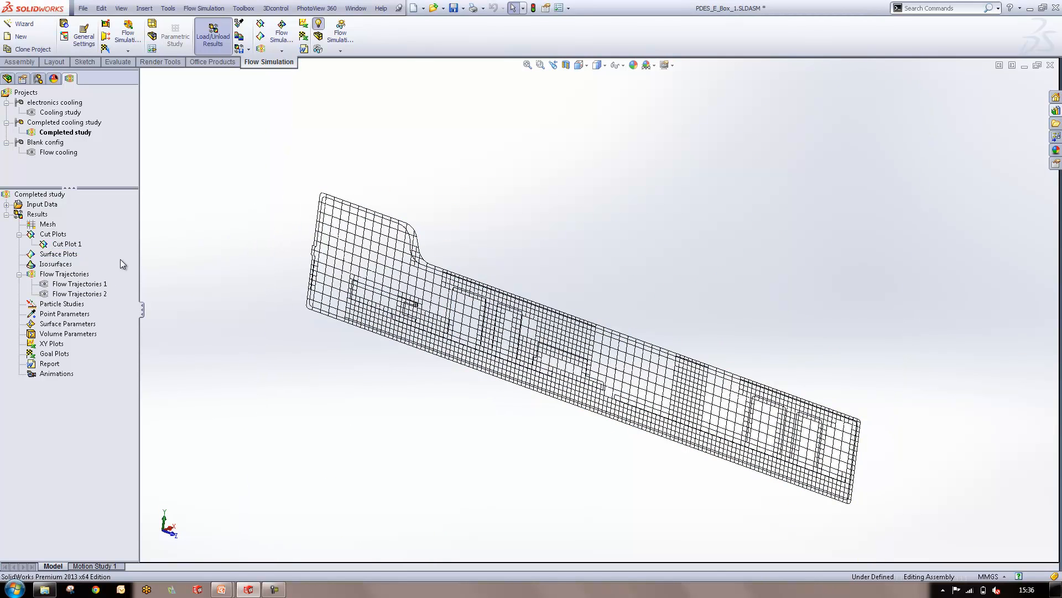
Hide Cut Plot 1 and show the model geometry again
right_click(66, 244)
click(72, 269)
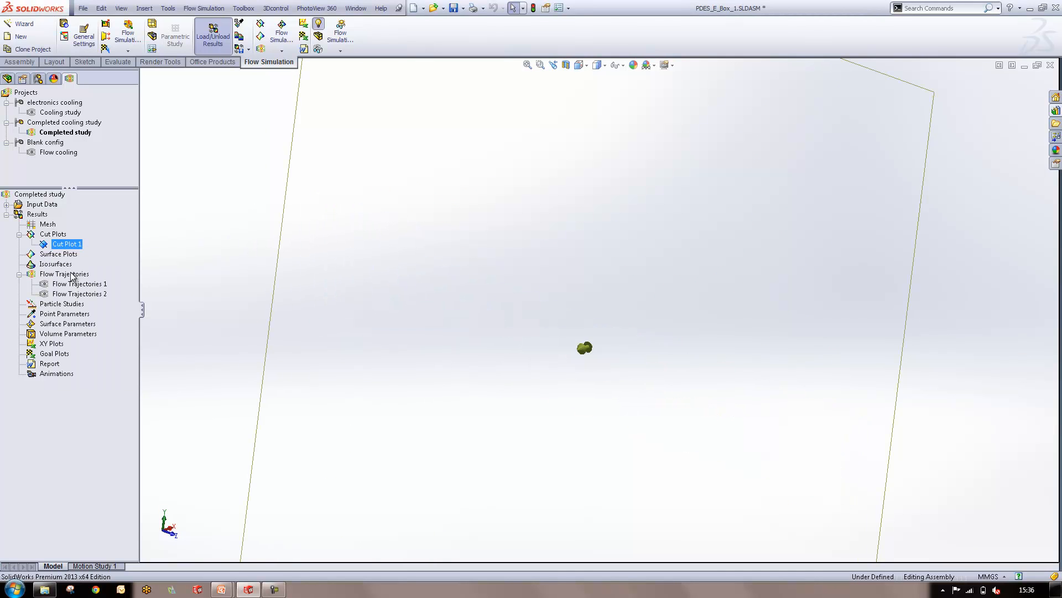
right_click(54, 232)
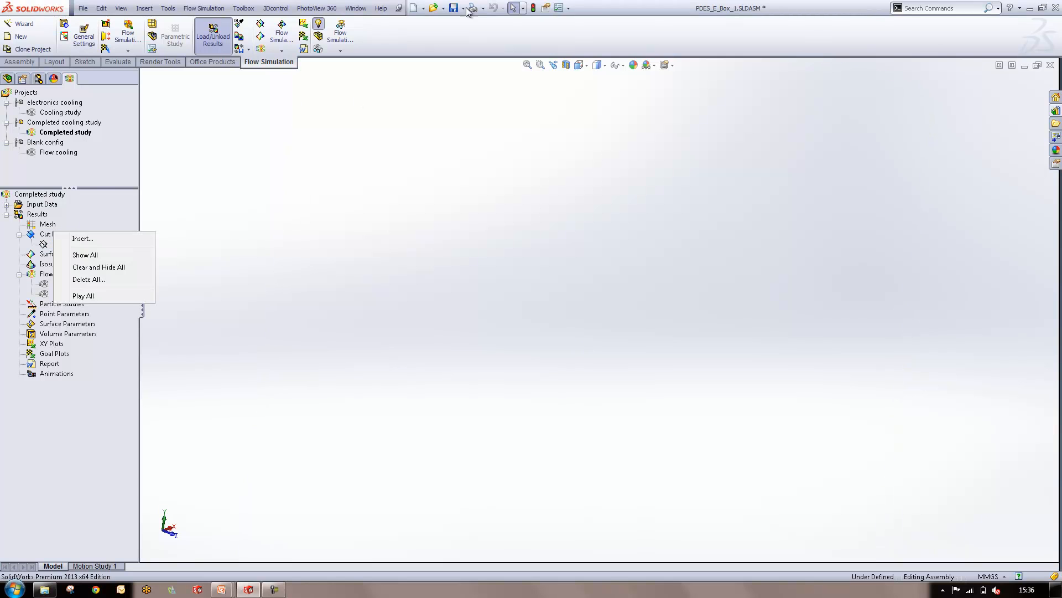
click(318, 39)
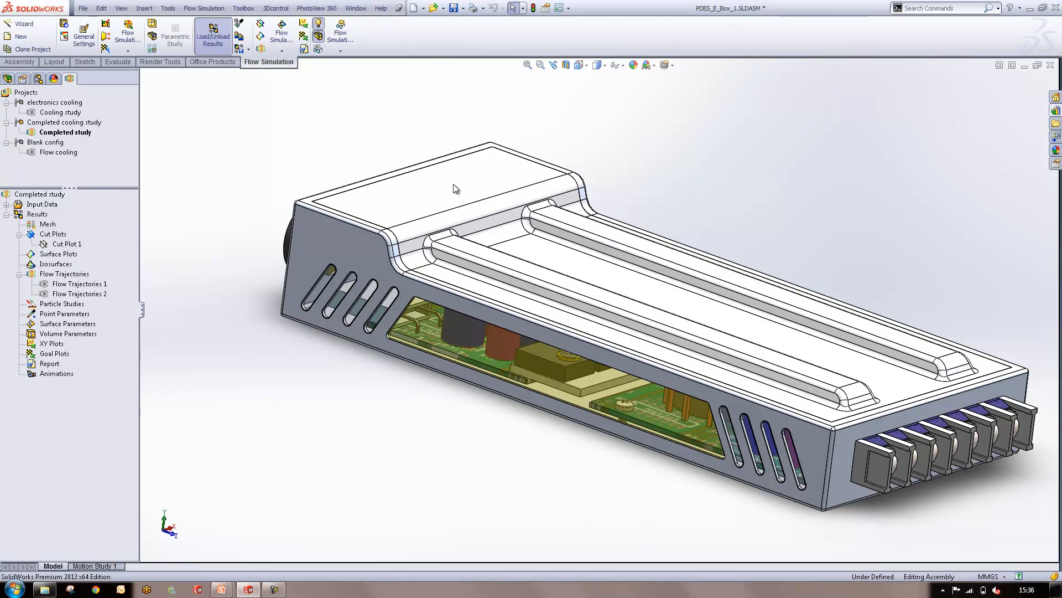
Hide the enclosure lid to expose the circuit board components
click(456, 188)
right_click(453, 183)
click(487, 140)
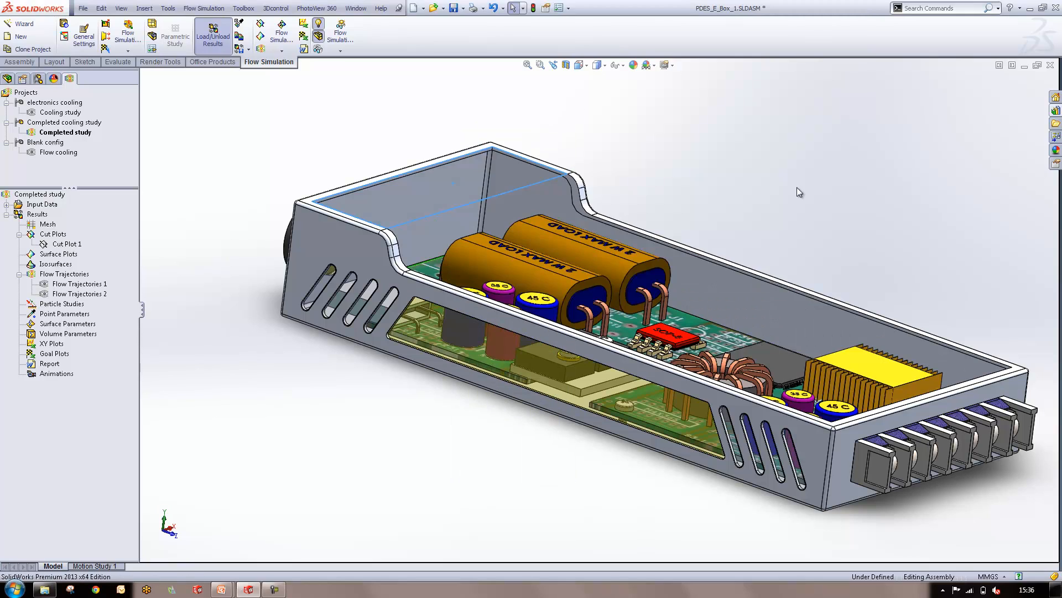
Create a second cut plot on the Right Plane with Temperature (Fluid) contours
middle_drag(771, 259, 555, 309)
right_click(52, 233)
click(53, 244)
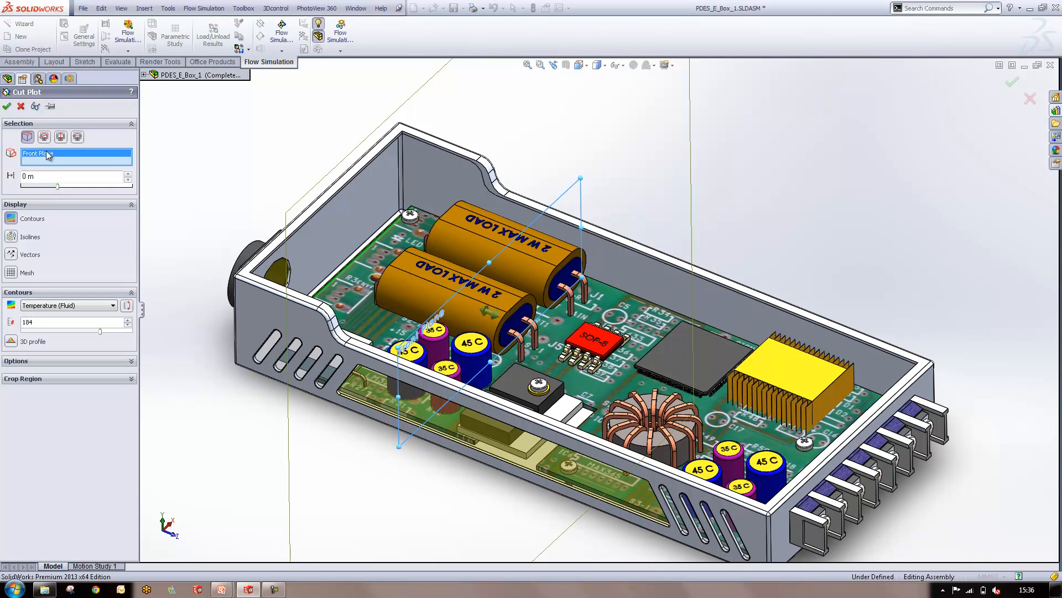
click(144, 75)
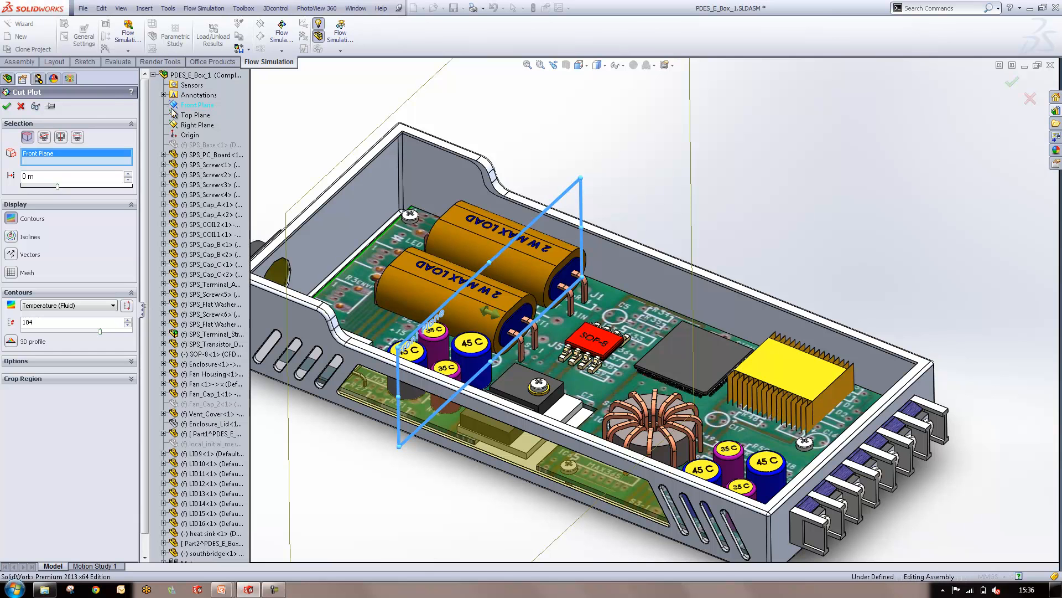
click(196, 125)
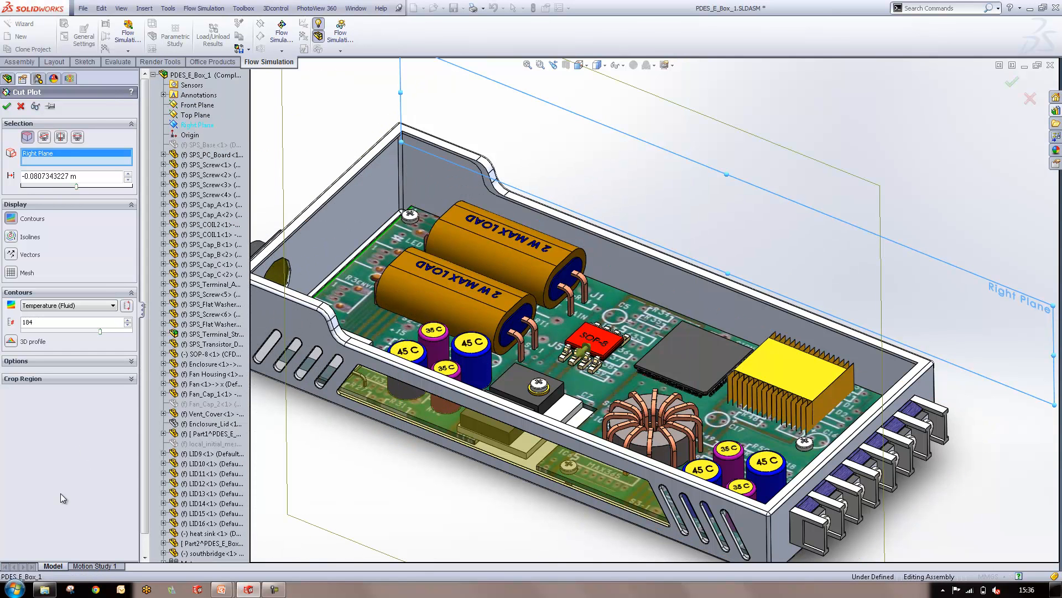
click(153, 75)
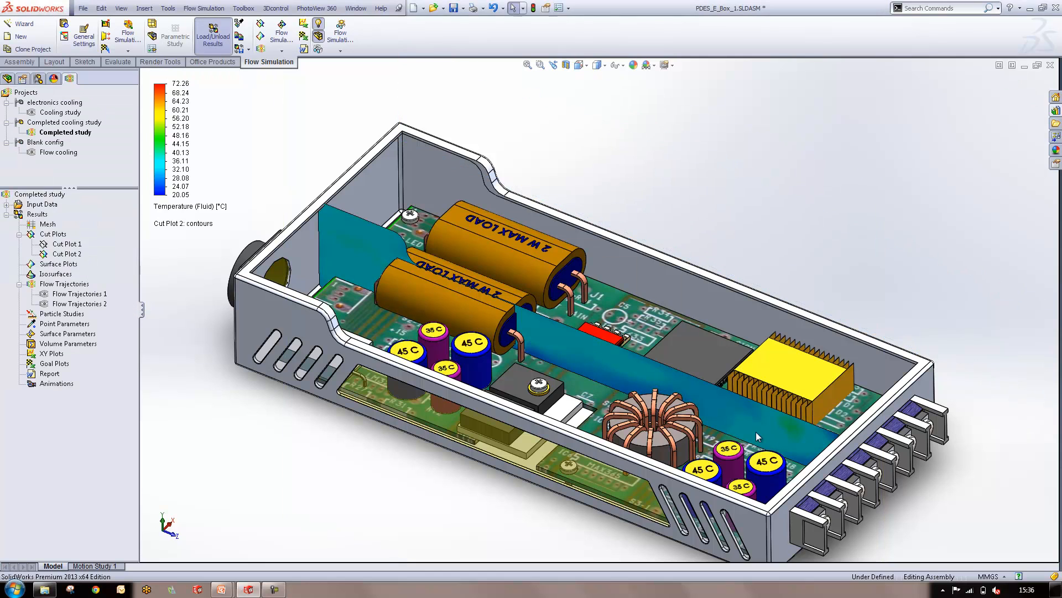
Move the Cut Plot 2 plane through the SOP-8 chip and heat sink fins and inspect the fluid temperature there
scroll(555, 292, up, 1)
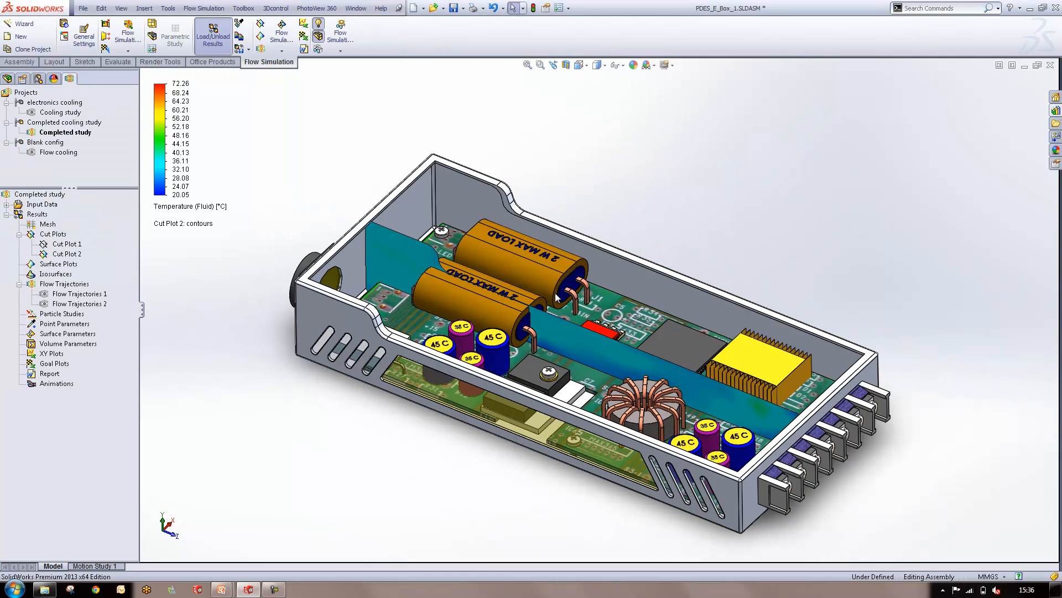
click(44, 251)
drag(596, 343, 607, 331)
scroll(734, 383, down, 10)
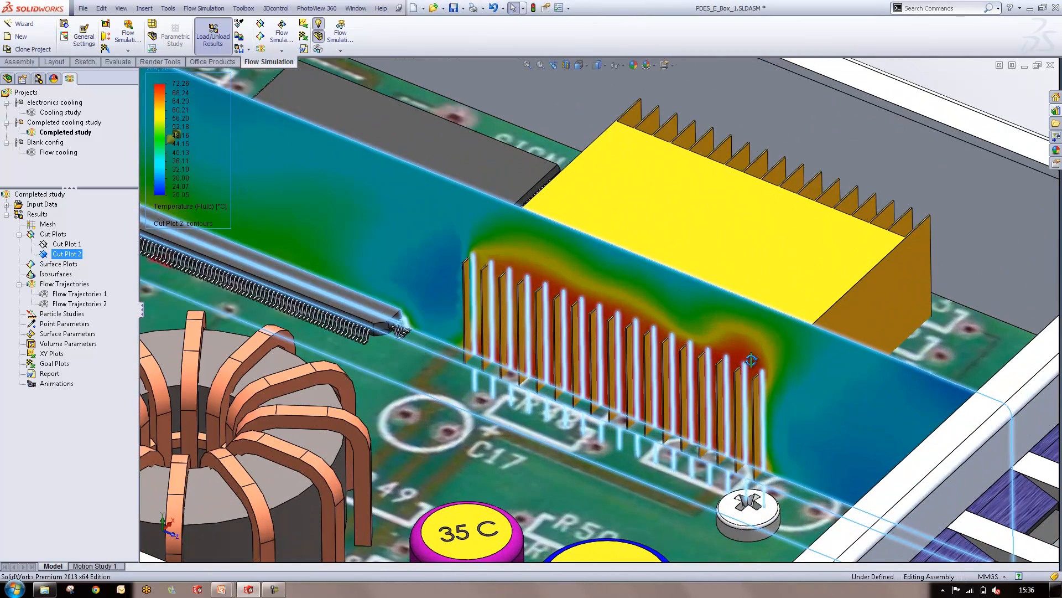
middle_drag(751, 361, 773, 350)
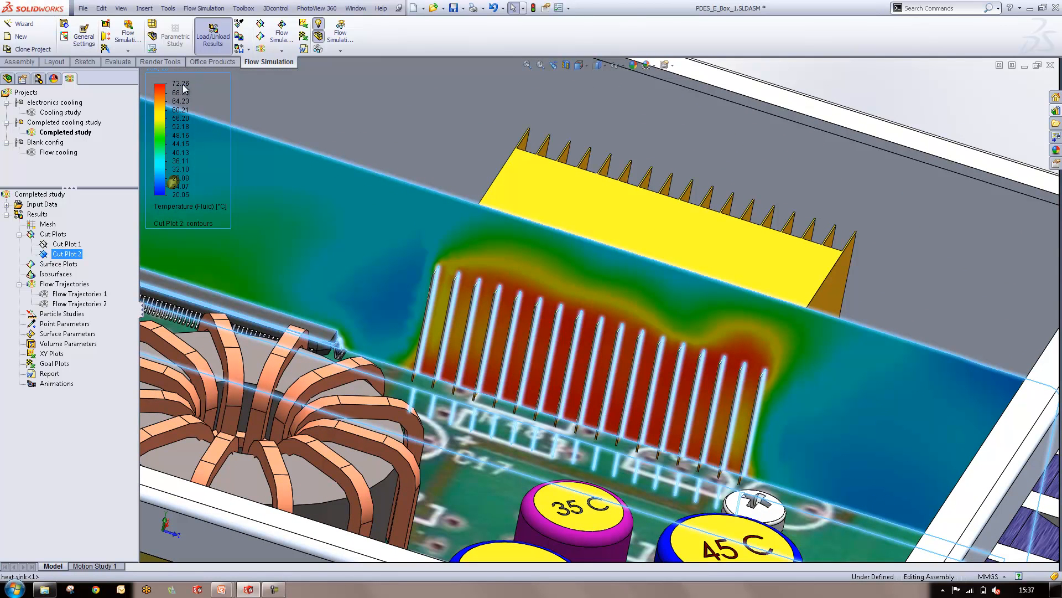
Shift the Cut Plot 2 plane across the circuit board to compare fluid temperatures, and hide the plot
scroll(457, 314, up, 5)
scroll(457, 314, up, 4)
middle_drag(509, 326, 457, 261)
drag(457, 265, 520, 272)
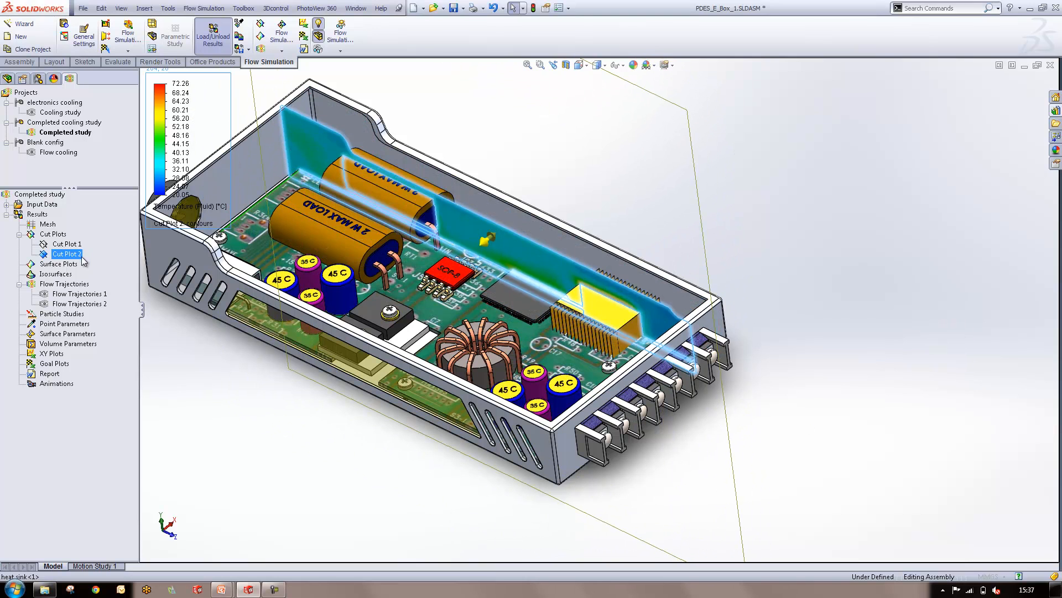
right_click(44, 256)
click(62, 276)
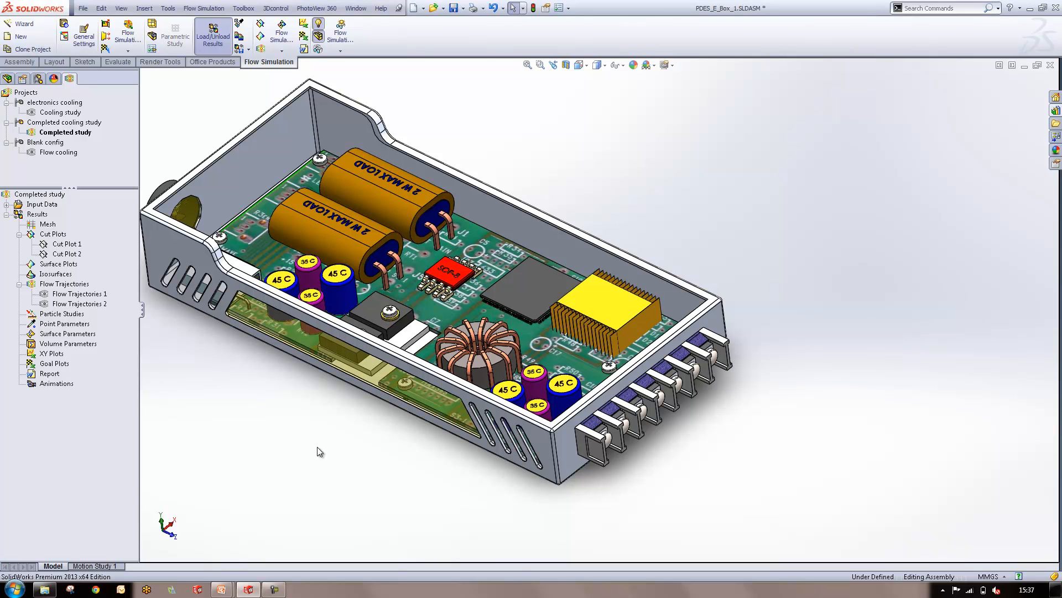
Start a new surface plot and select the top and visible side faces of the southbridge chip
right_click(60, 265)
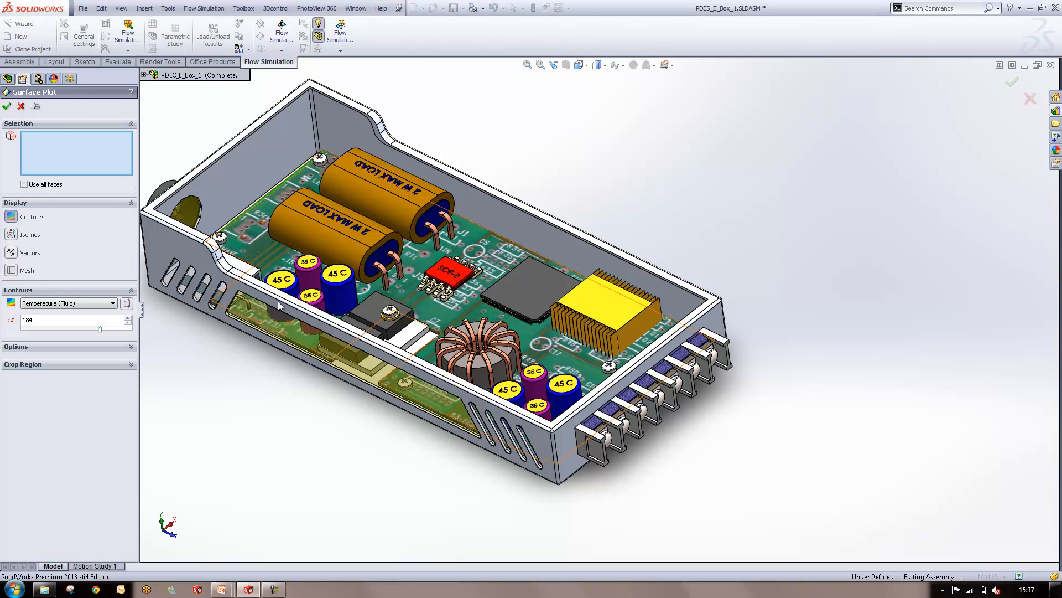
scroll(548, 276, down, 5)
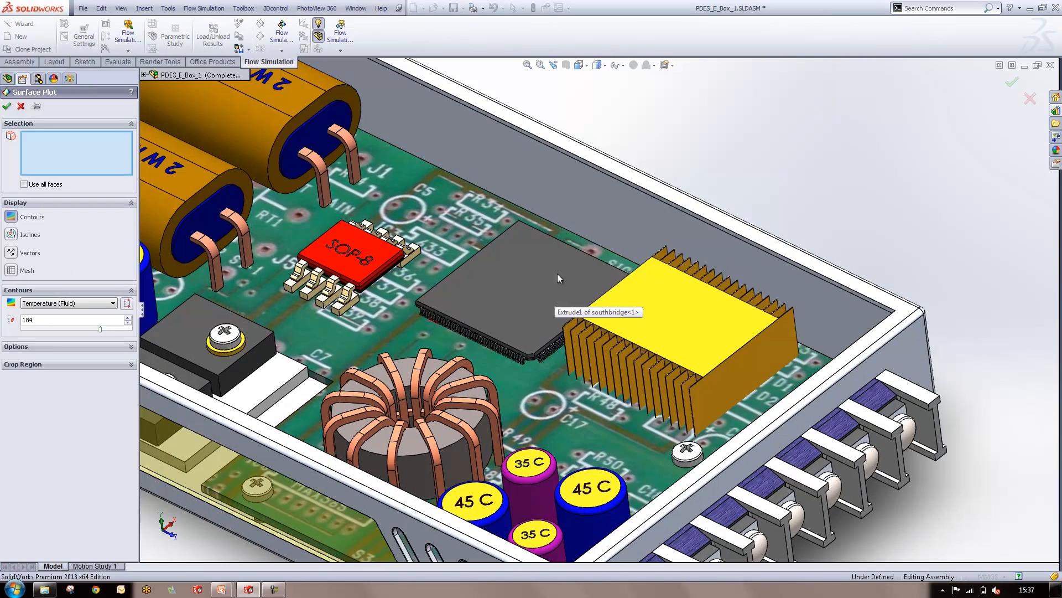
scroll(471, 310, down, 3)
click(472, 310)
scroll(607, 397, down, 5)
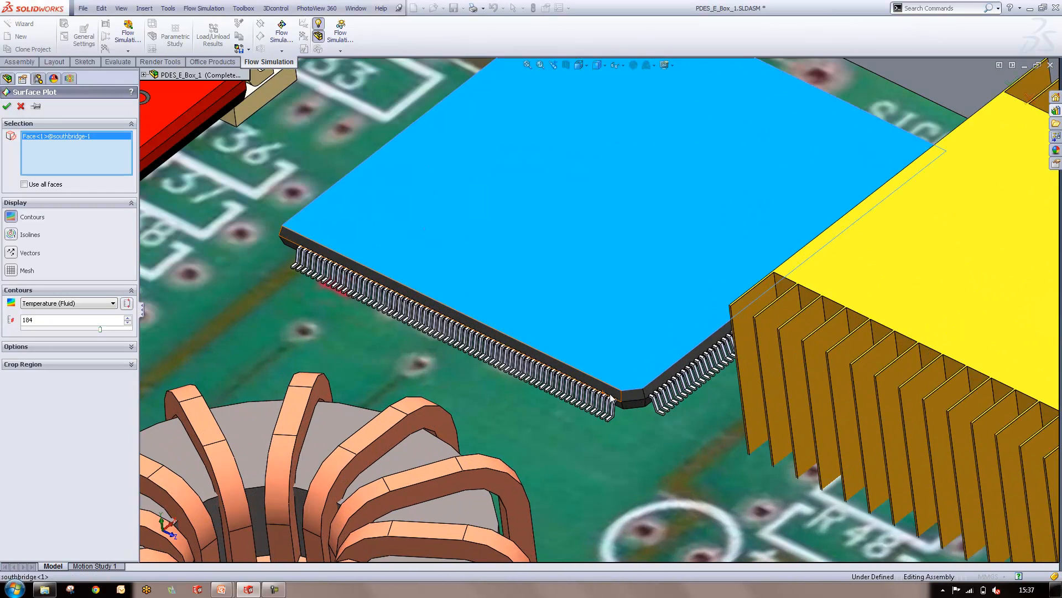
click(608, 394)
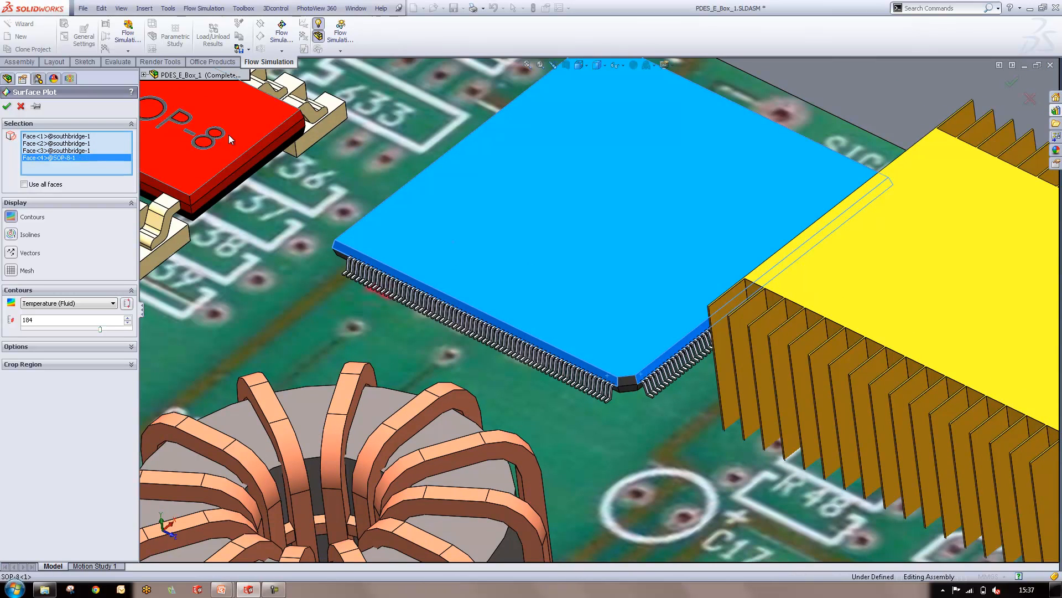
Add the SOP-8 chip's top and side faces and the heat sink's top and end faces to the surface plot selection
click(228, 134)
click(244, 159)
click(251, 171)
click(245, 167)
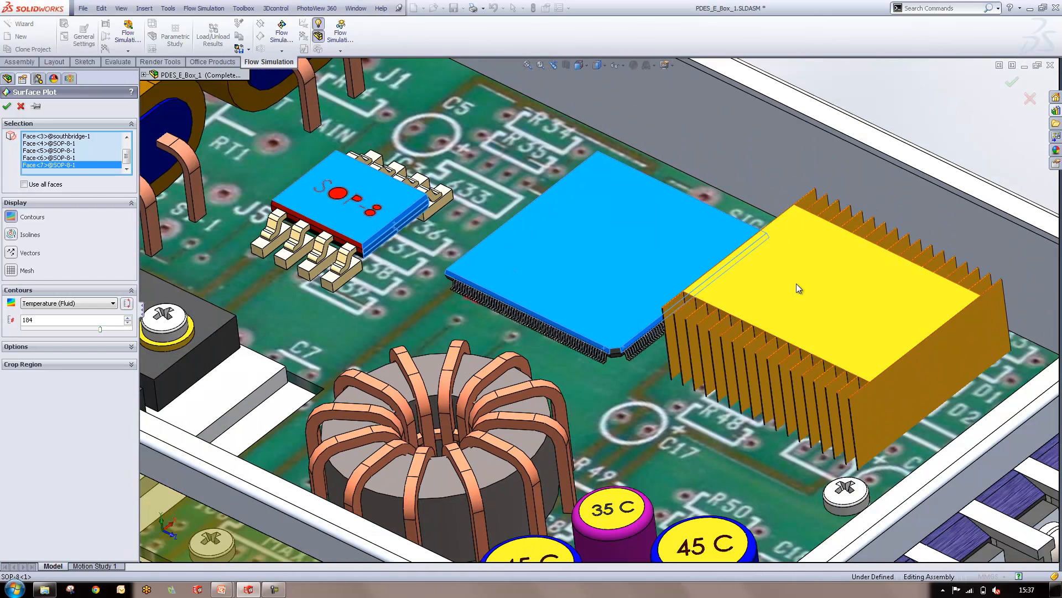
click(797, 289)
click(882, 440)
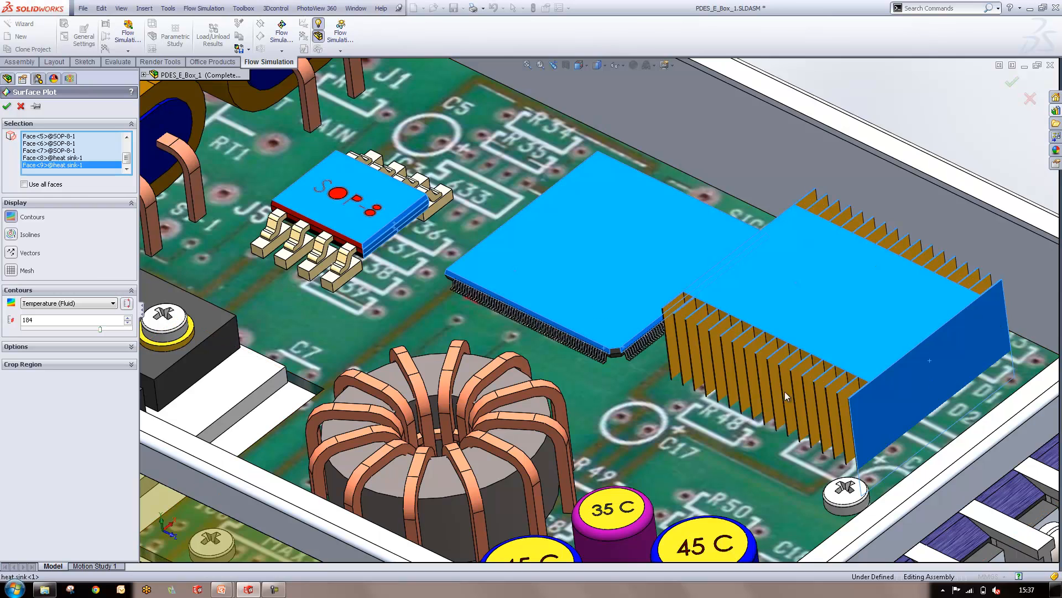
Set the surface plot contours to Temperature (Solid) and create the plot
key(f)
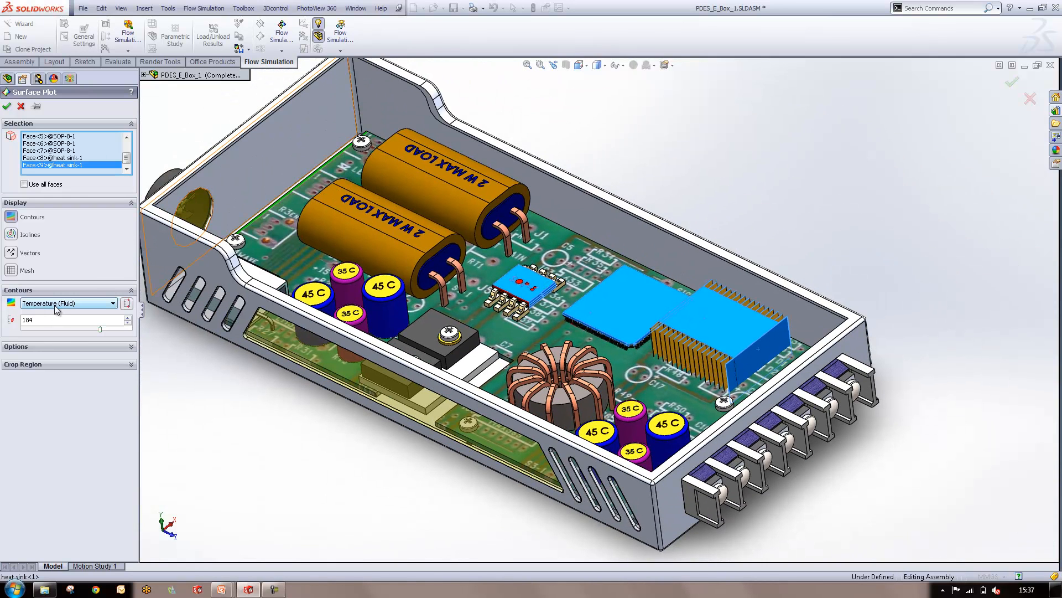
click(54, 305)
click(61, 363)
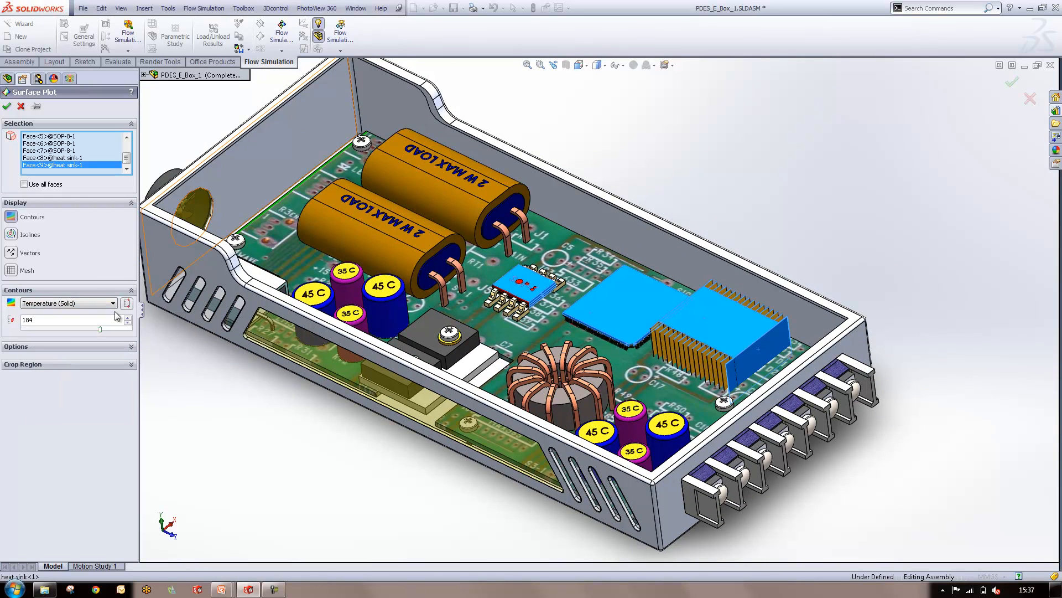
click(6, 105)
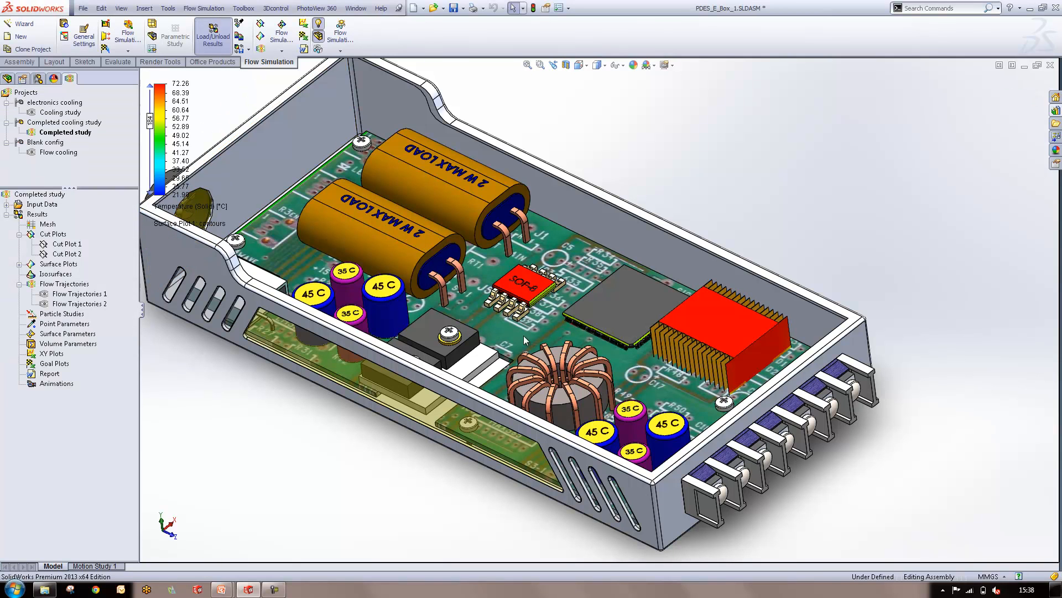
Examine the solid temperature contours on the southbridge edges, the SOP-8 chip and the heat sink's end face
scroll(636, 364, down, 10)
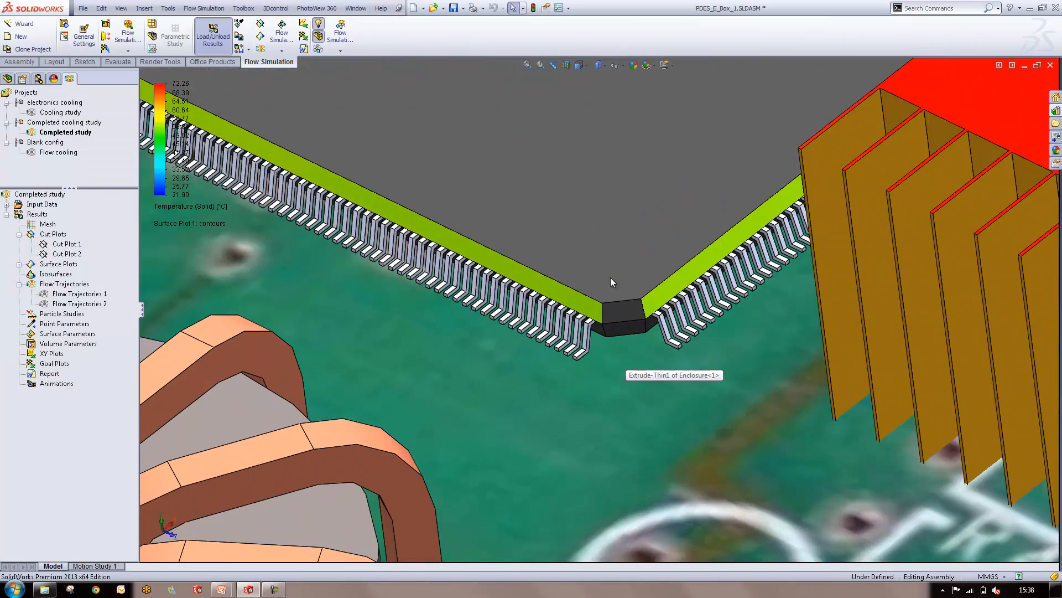
scroll(695, 287, up, 10)
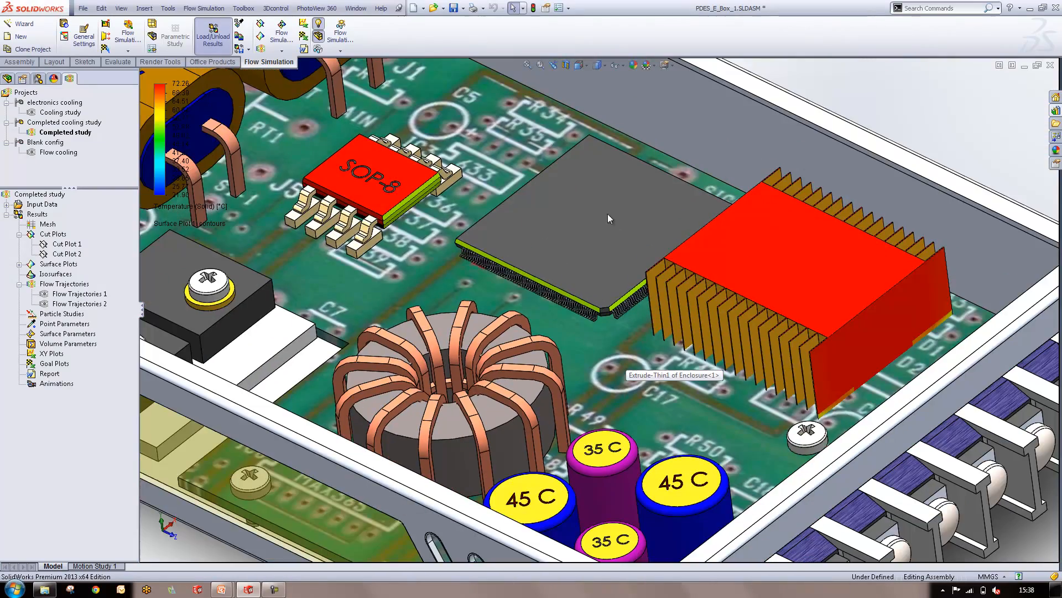
scroll(408, 217, down, 2)
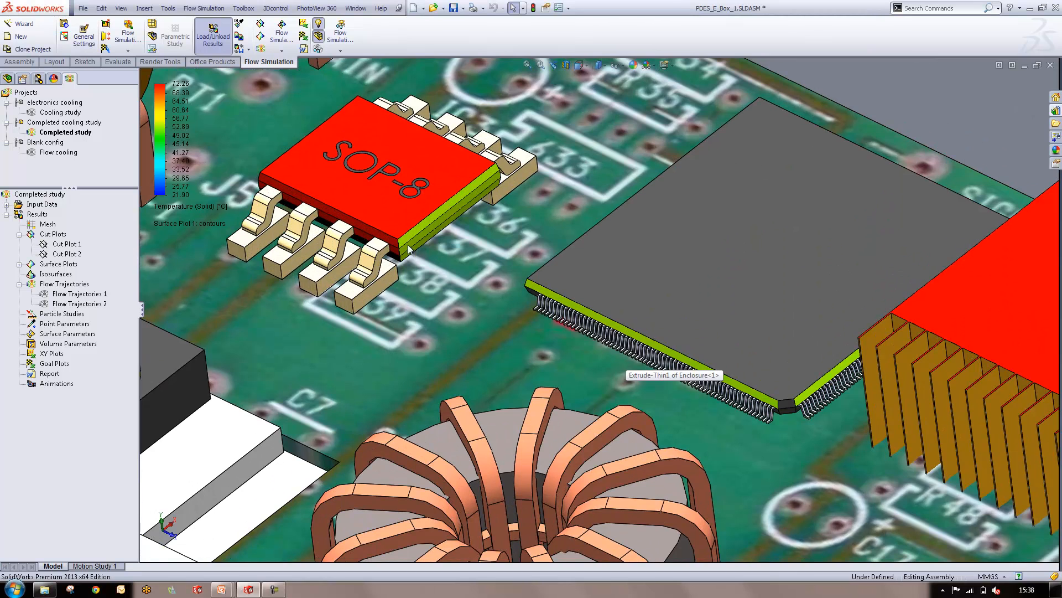
scroll(402, 243, down, 3)
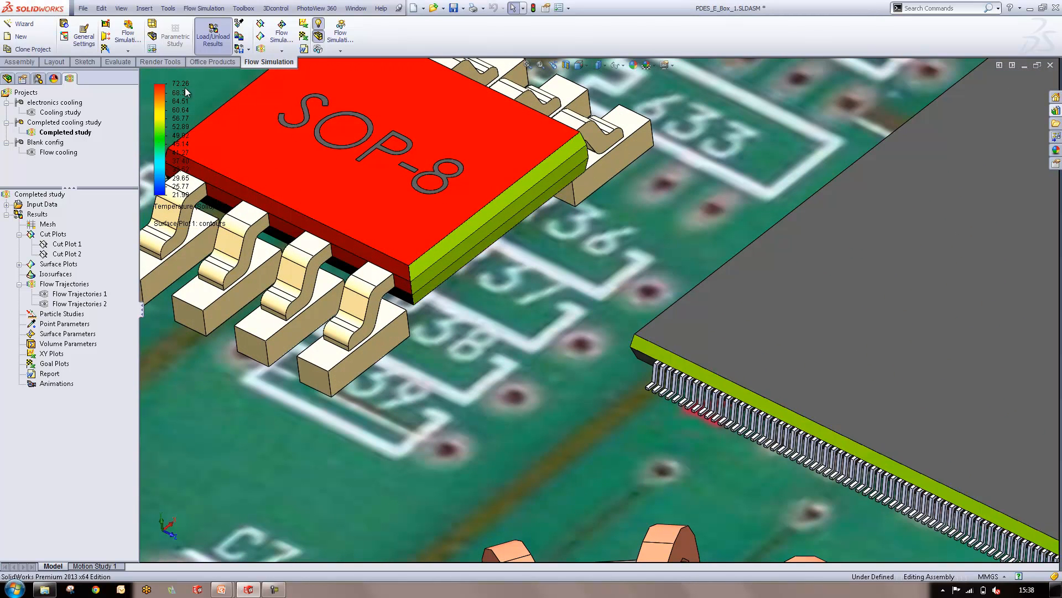
scroll(670, 368, up, 6)
scroll(798, 329, down, 2)
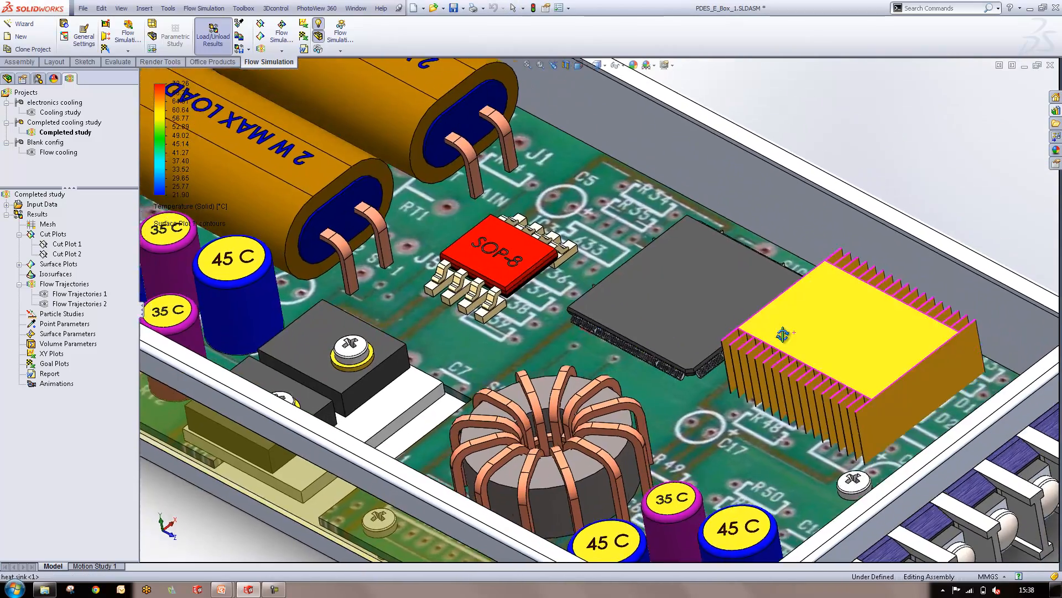
scroll(838, 425, down, 8)
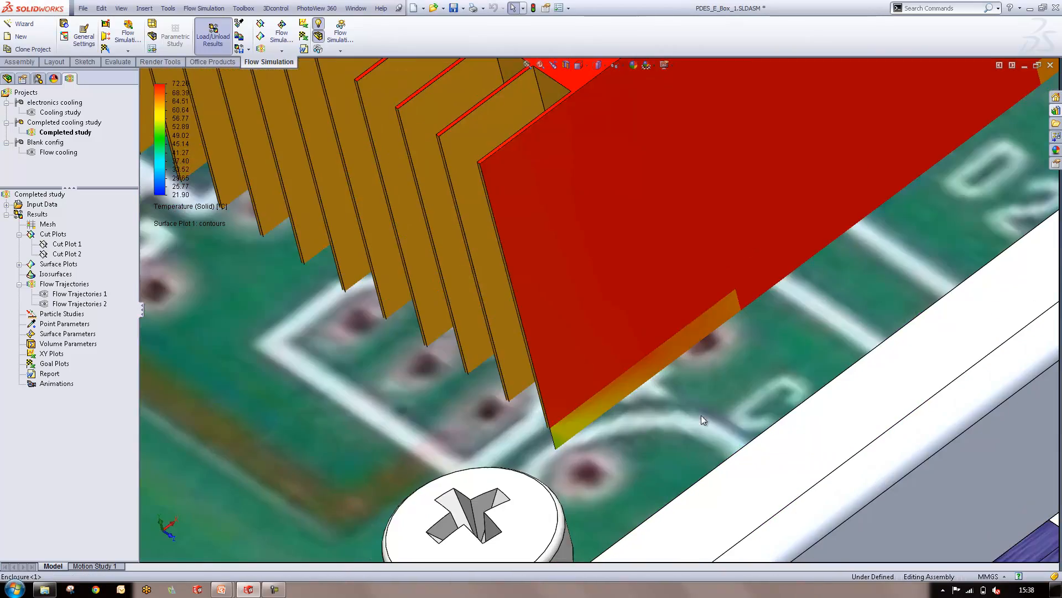
scroll(751, 222, up, 10)
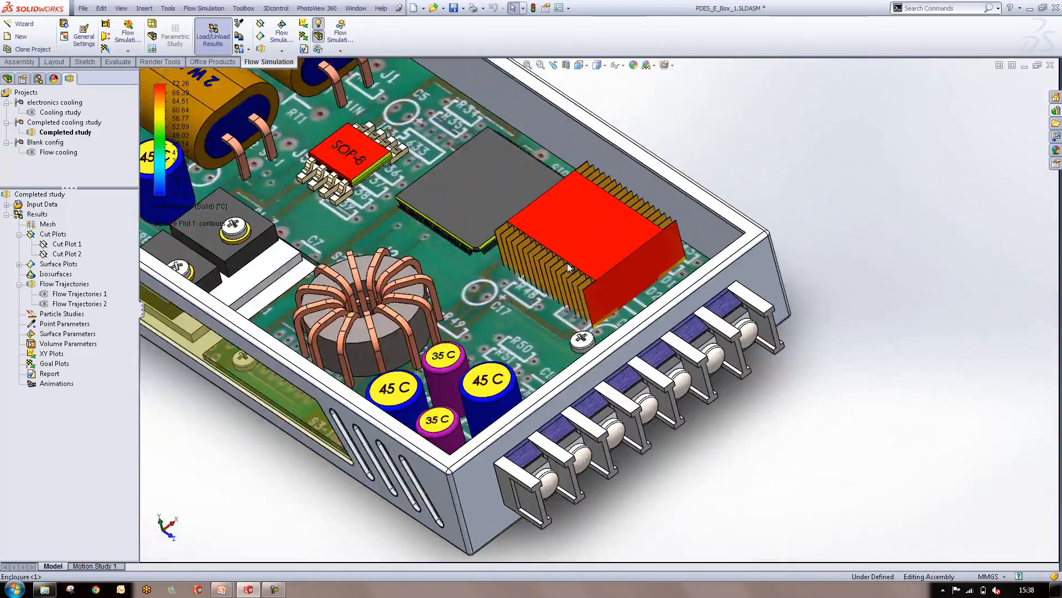
scroll(562, 223, down, 3)
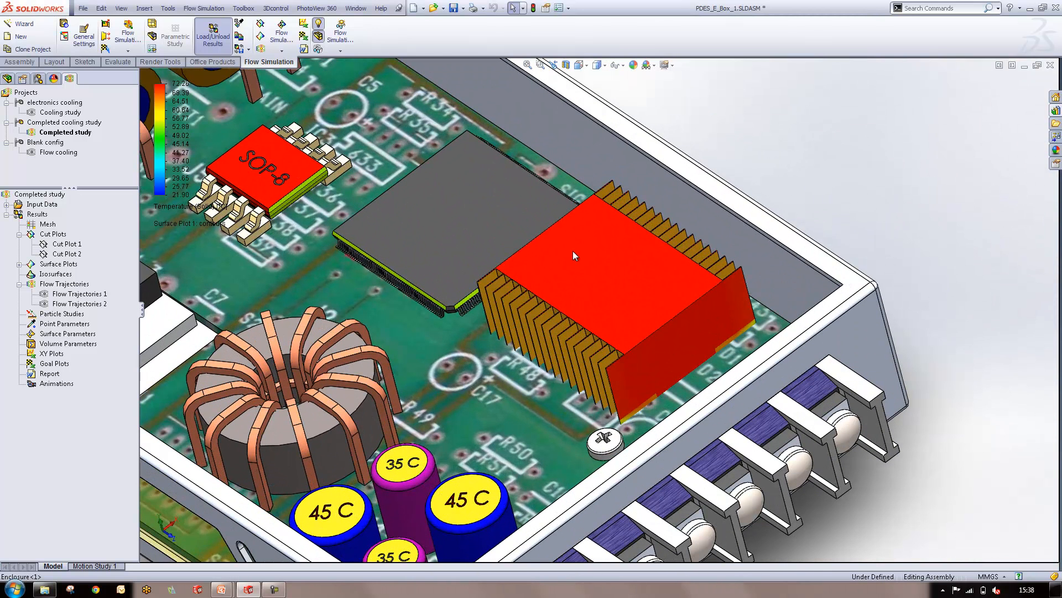
Hide Surface Plot 1 and clear the selection
click(19, 264)
right_click(54, 275)
click(65, 297)
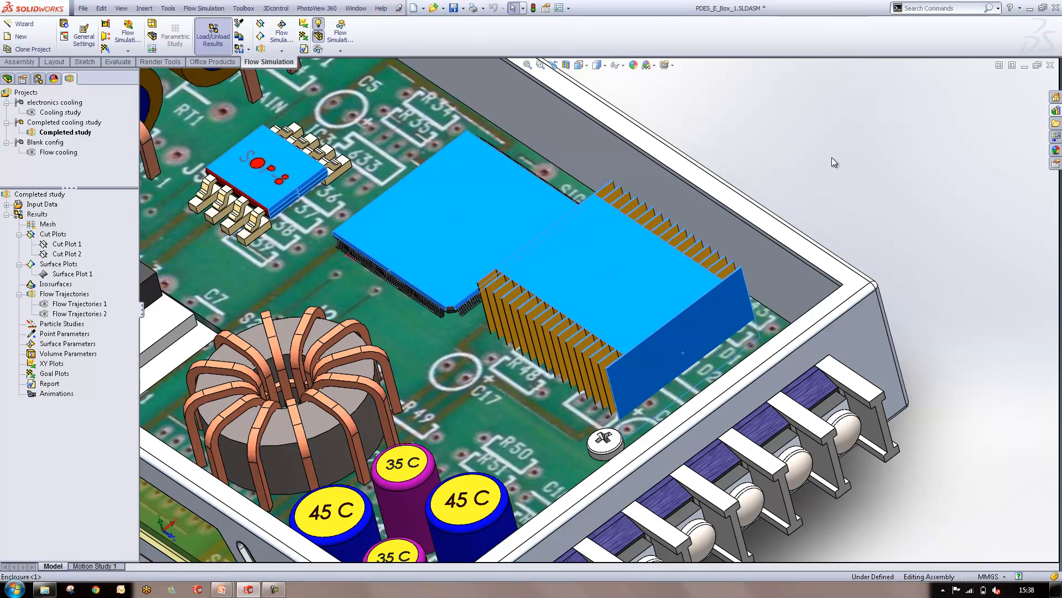
click(842, 152)
scroll(570, 244, up, 5)
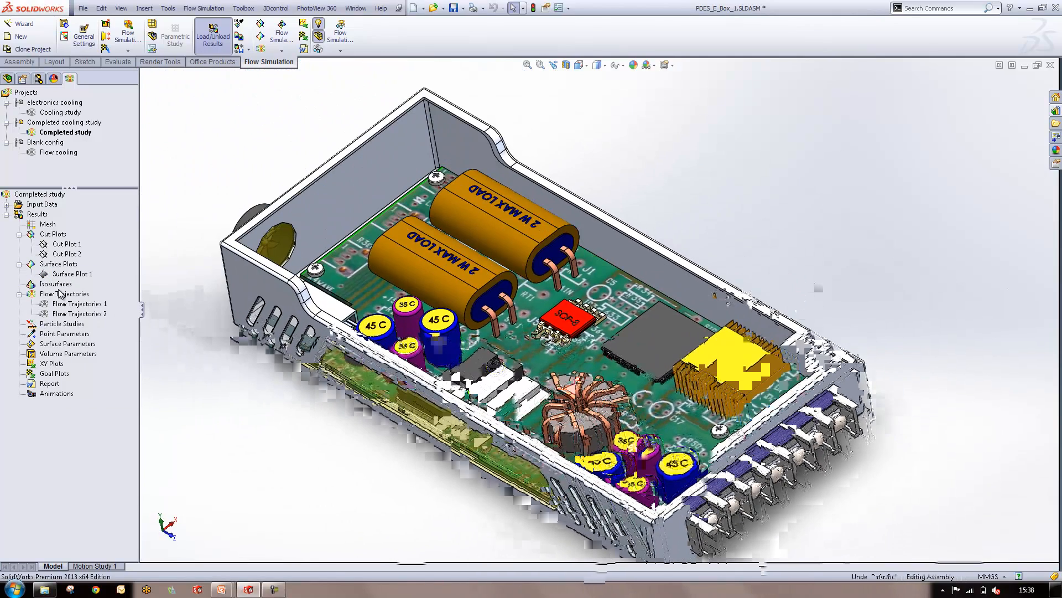
Start a new isosurface plot and open the parameter customization list
right_click(52, 285)
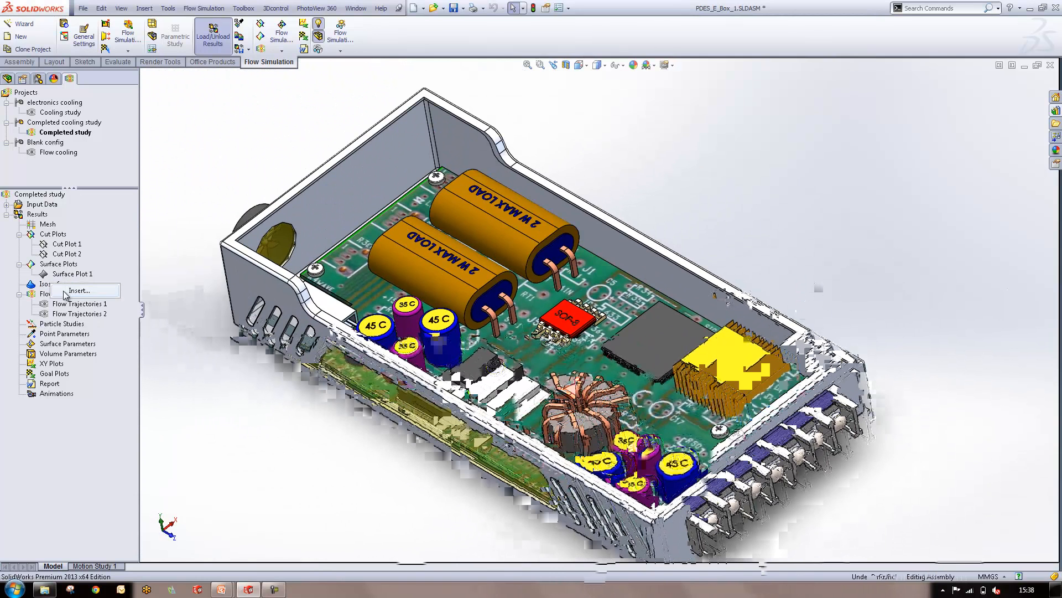
click(75, 292)
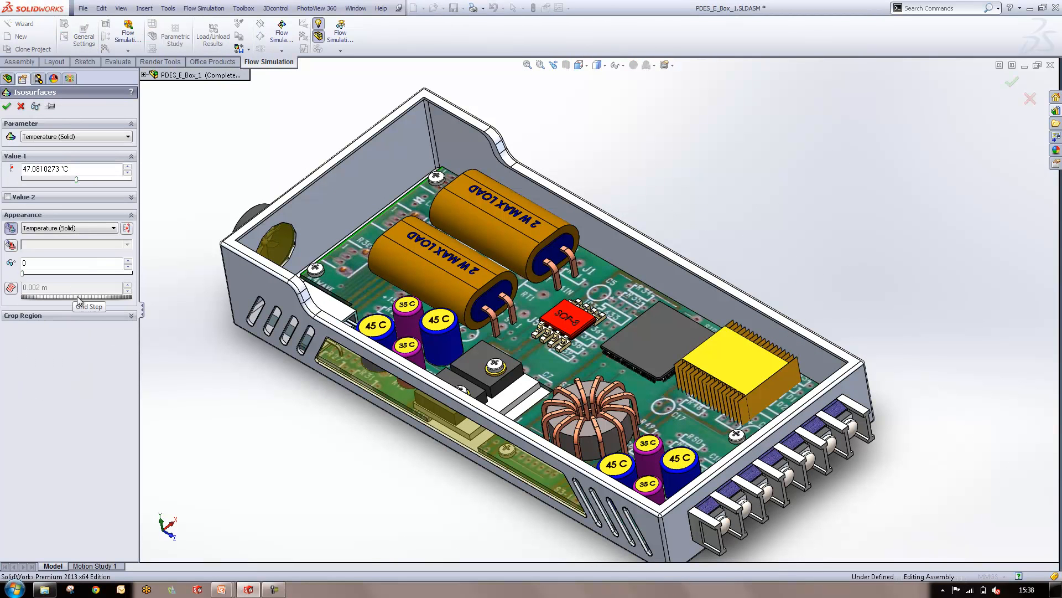
click(110, 139)
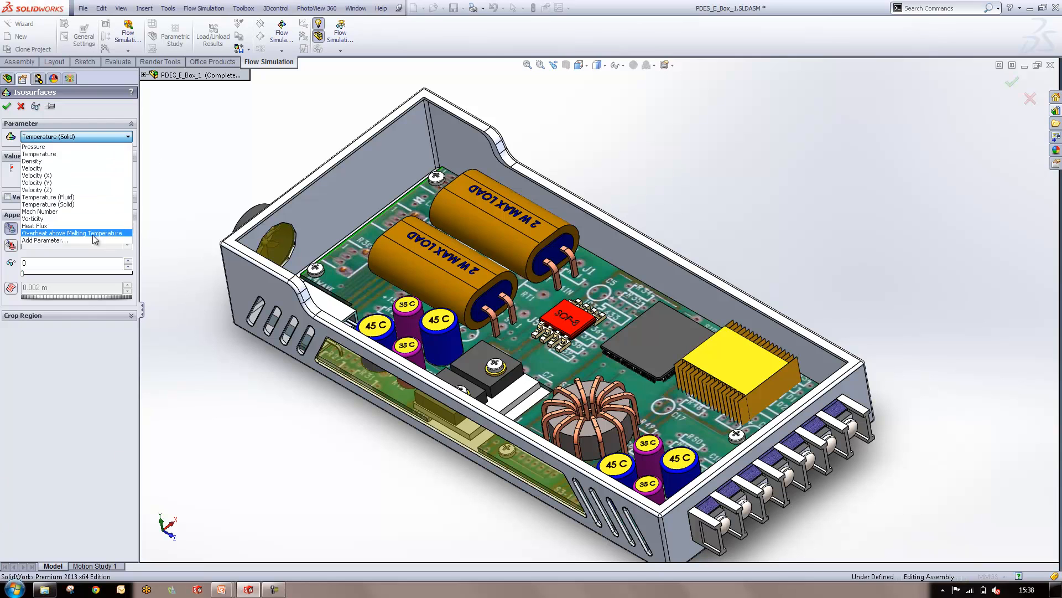
click(63, 240)
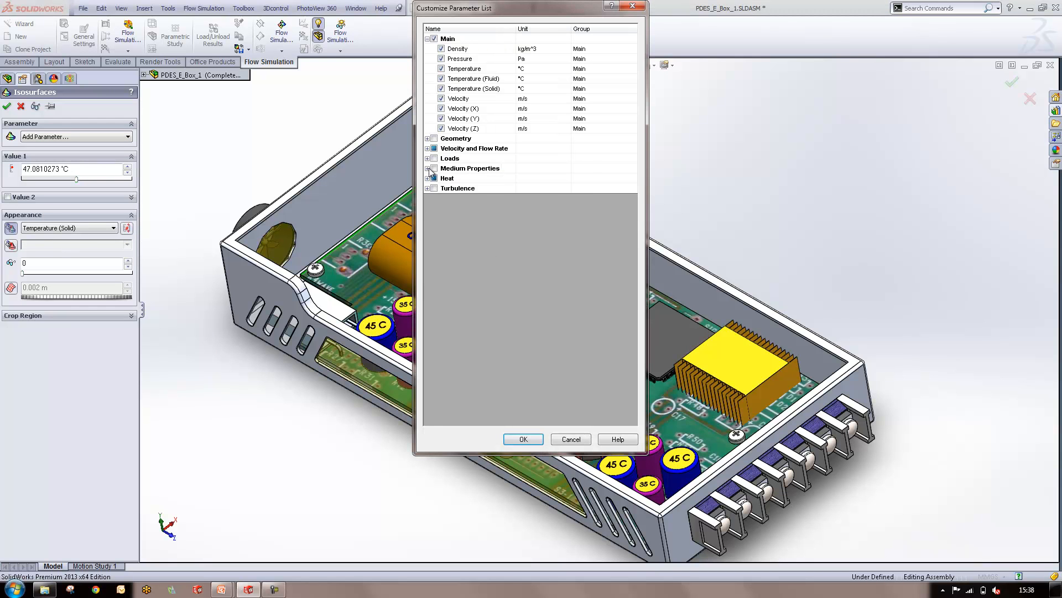
Review the available result parameters under Geometry, Velocity and Flow Rate, Loads, Medium Properties, Heat and Turbulence, and close the list
click(427, 139)
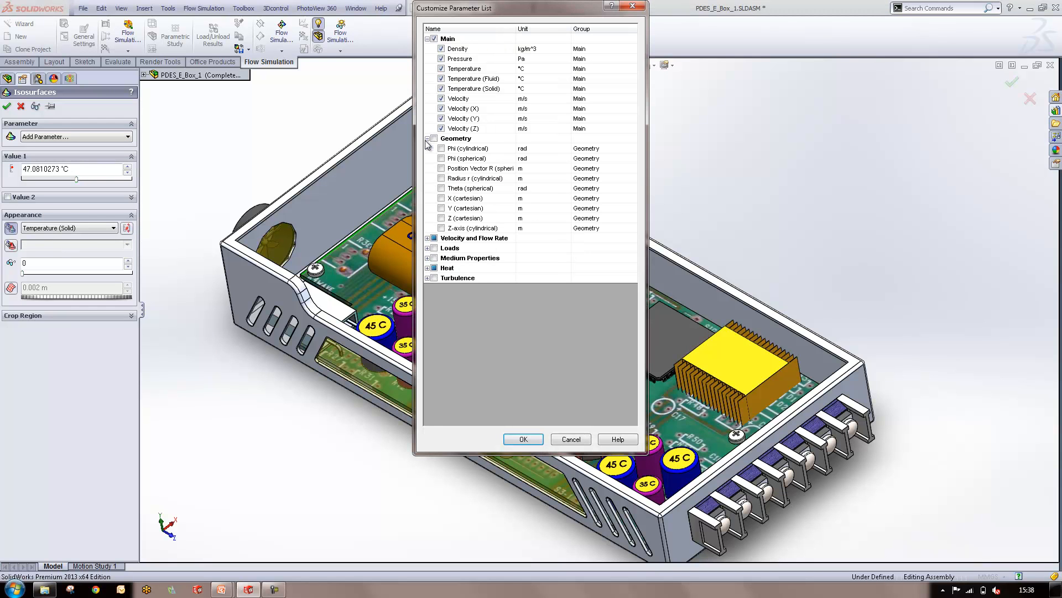
click(430, 240)
click(429, 239)
click(427, 308)
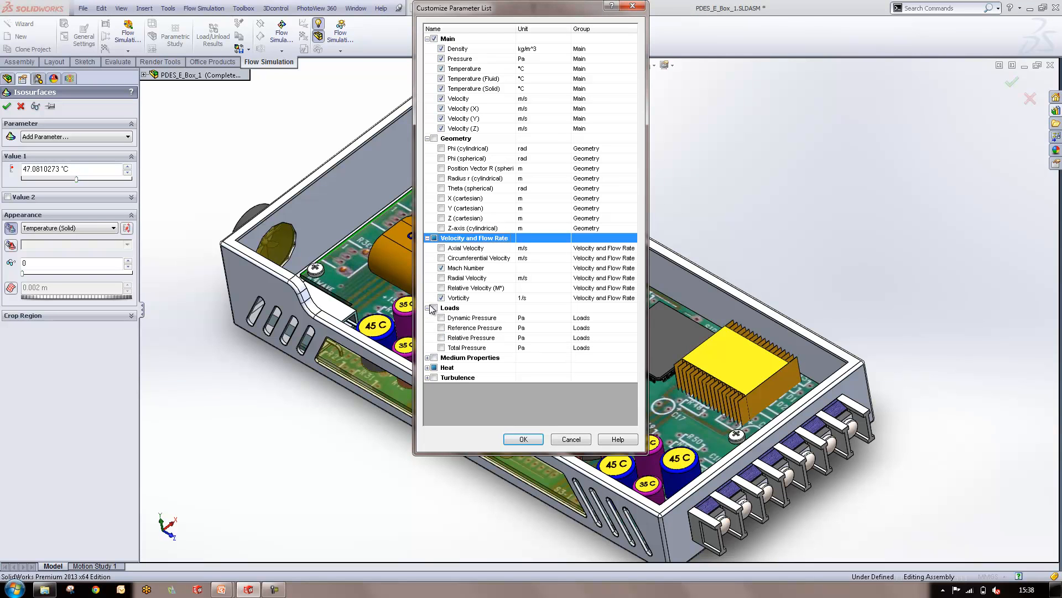
click(427, 358)
scroll(438, 357, down, 1)
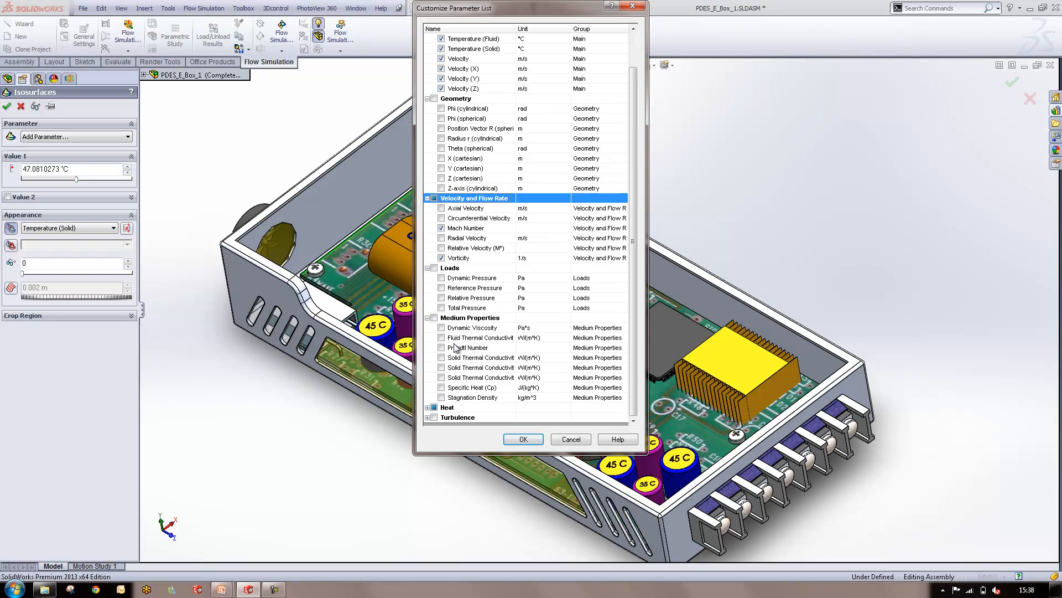
click(429, 408)
scroll(442, 404, down, 2)
click(428, 417)
scroll(545, 310, down, 2)
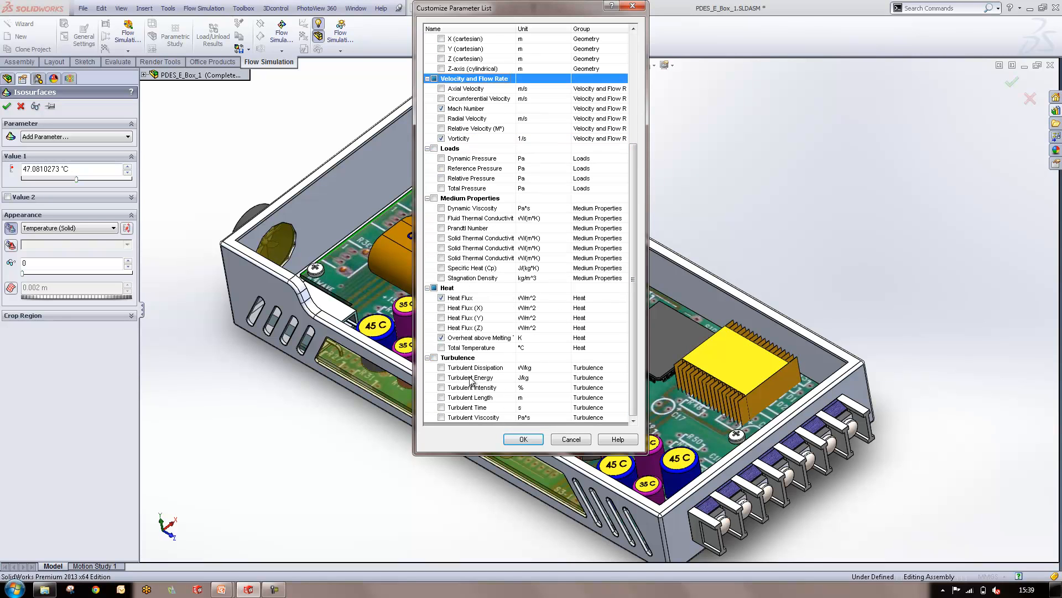
scroll(637, 358, up, 1)
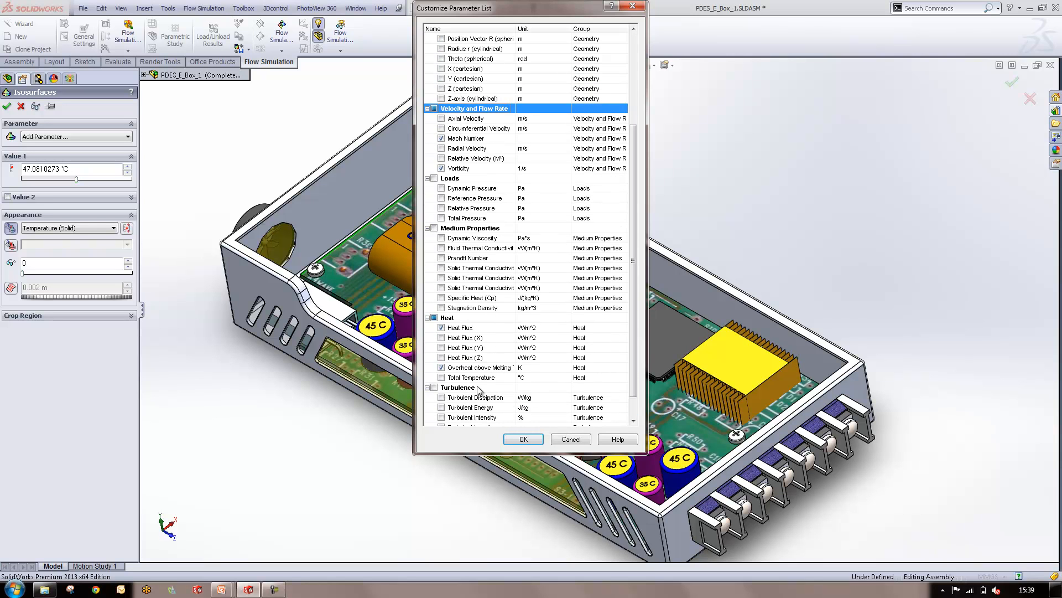
drag(635, 384, 638, 226)
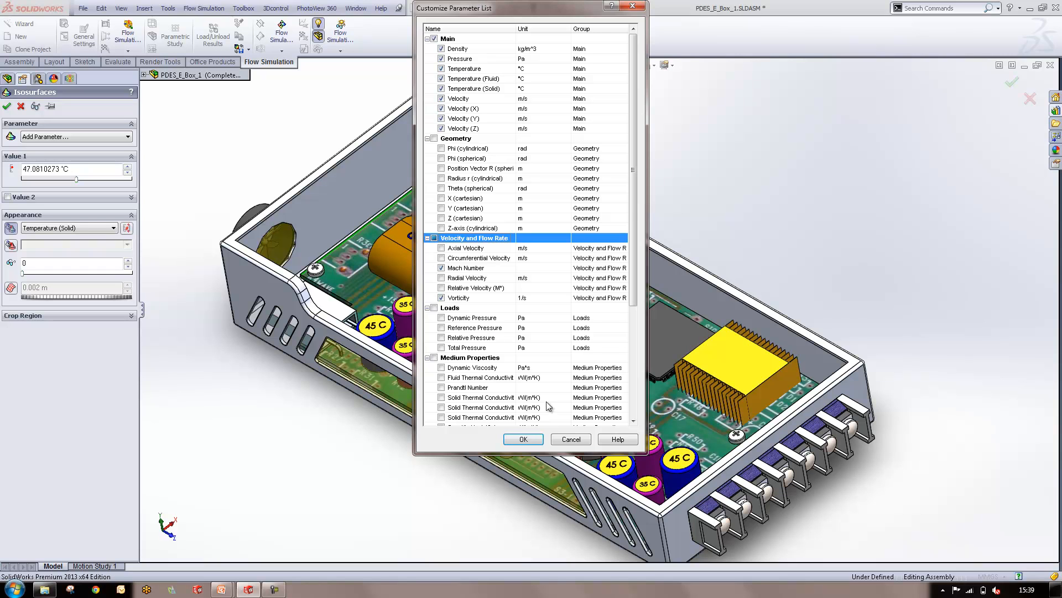
click(524, 438)
Preview a Temperature (Fluid) isosurface at about 33.4 °C, coloured by fluid temperature, and raise its value to about 36.7 °C
click(71, 138)
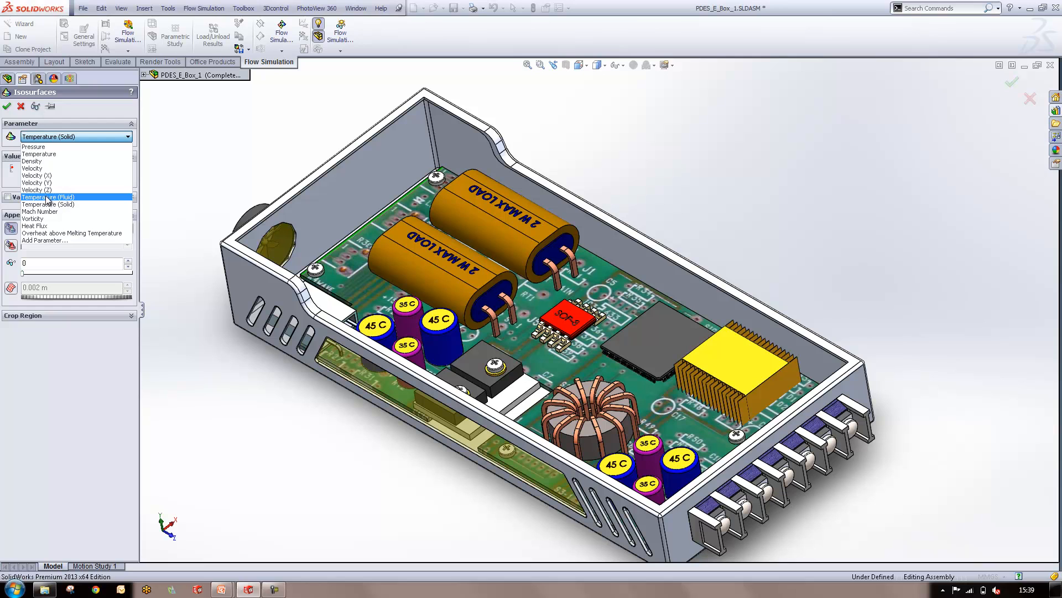
click(66, 197)
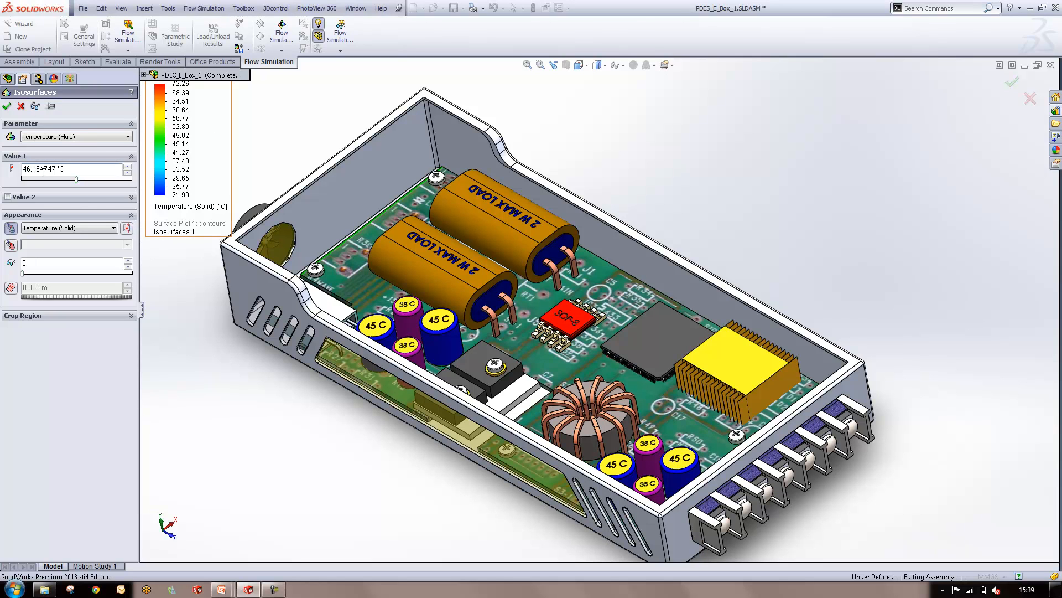
drag(76, 180, 50, 180)
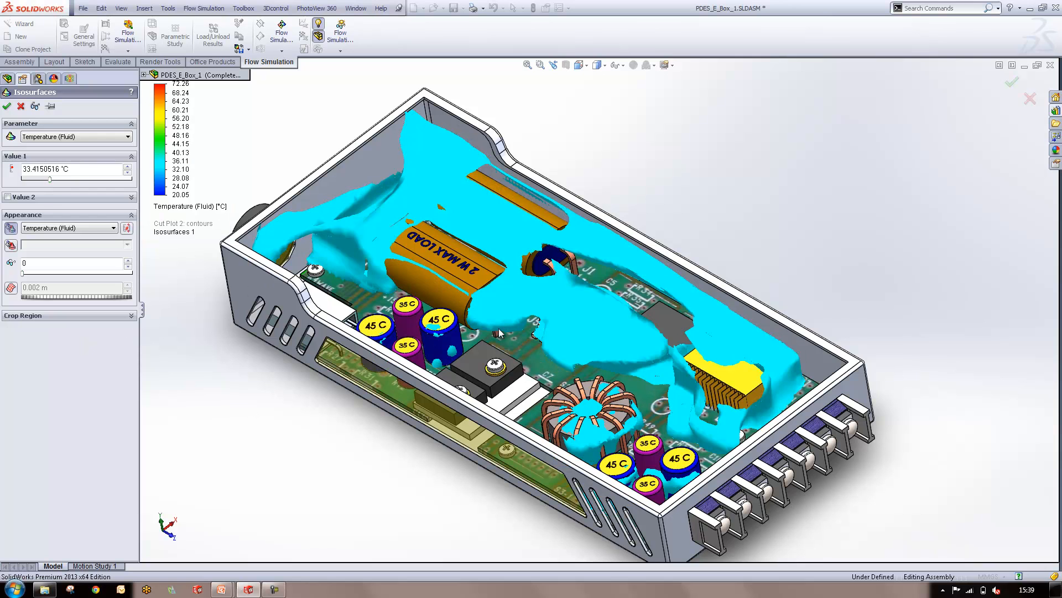
scroll(487, 269, up, 2)
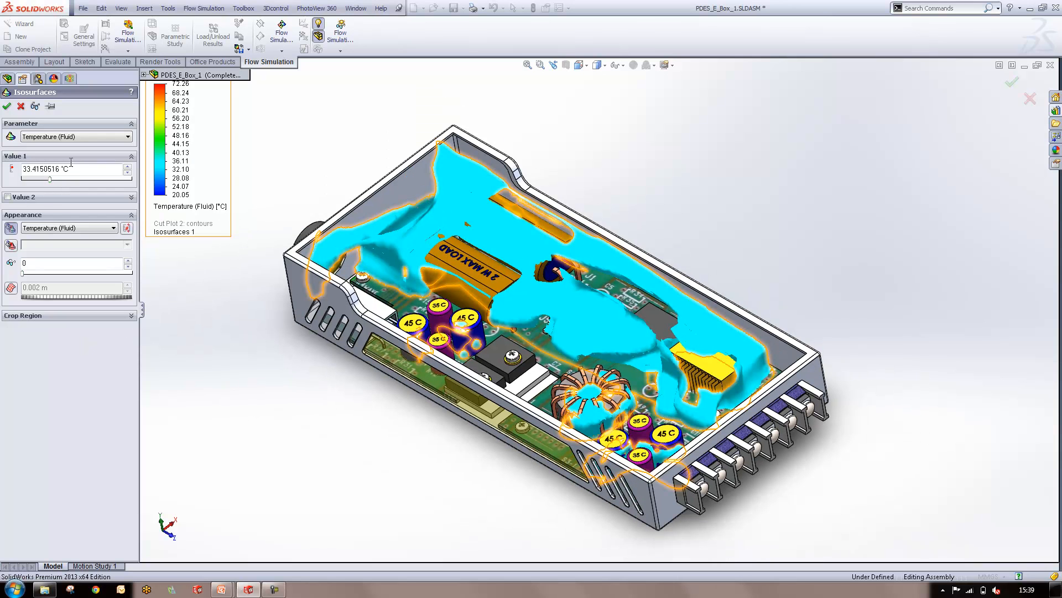
drag(51, 179, 57, 180)
Inspect the fluid temperature isosurface above the board components from several angles, and discard the isosurface plot
middle_drag(542, 353, 591, 374)
scroll(591, 374, down, 1)
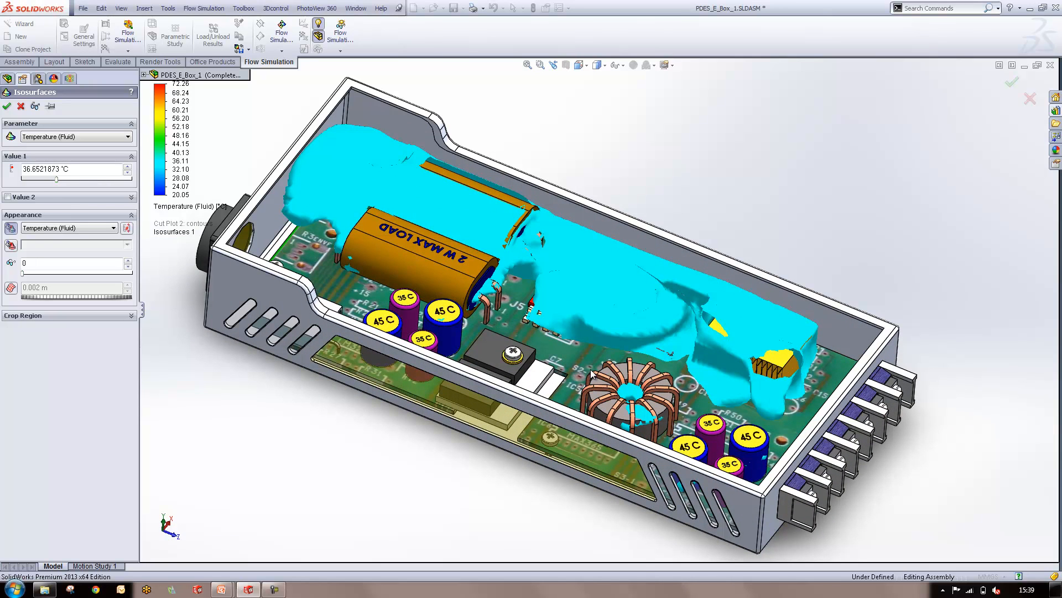
middle_drag(763, 244, 741, 271)
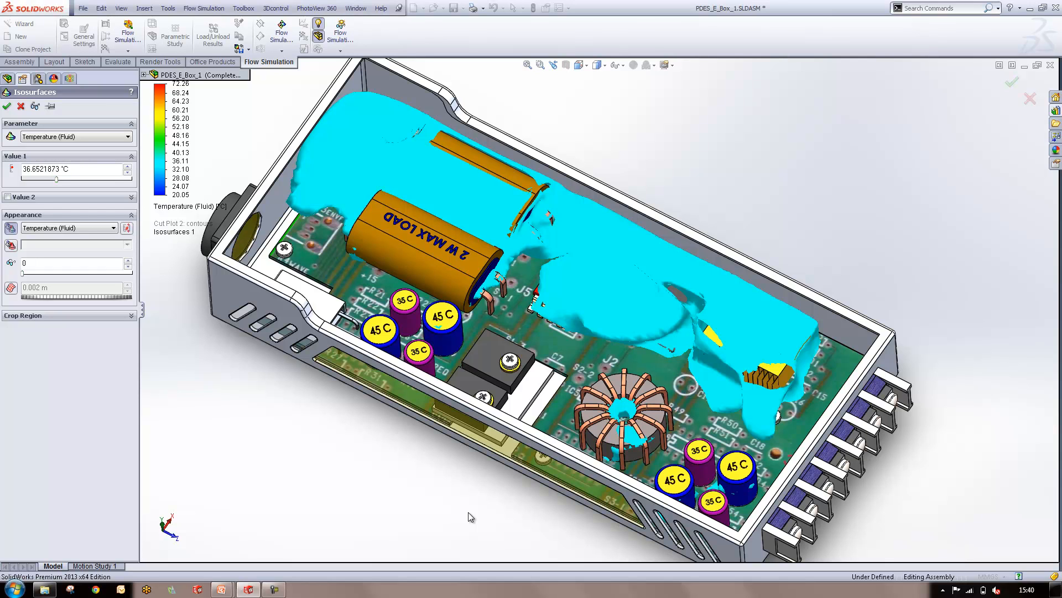
click(21, 106)
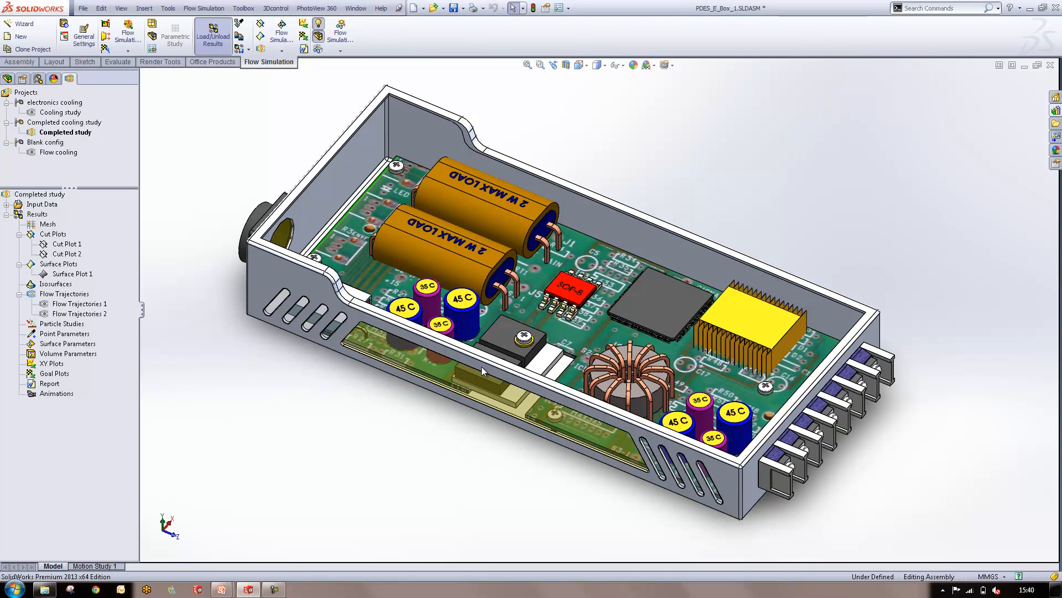
Show Flow Trajectories 1 and Flow Trajectories 2 of the completed study inside the electronics enclosure
right_click(96, 304)
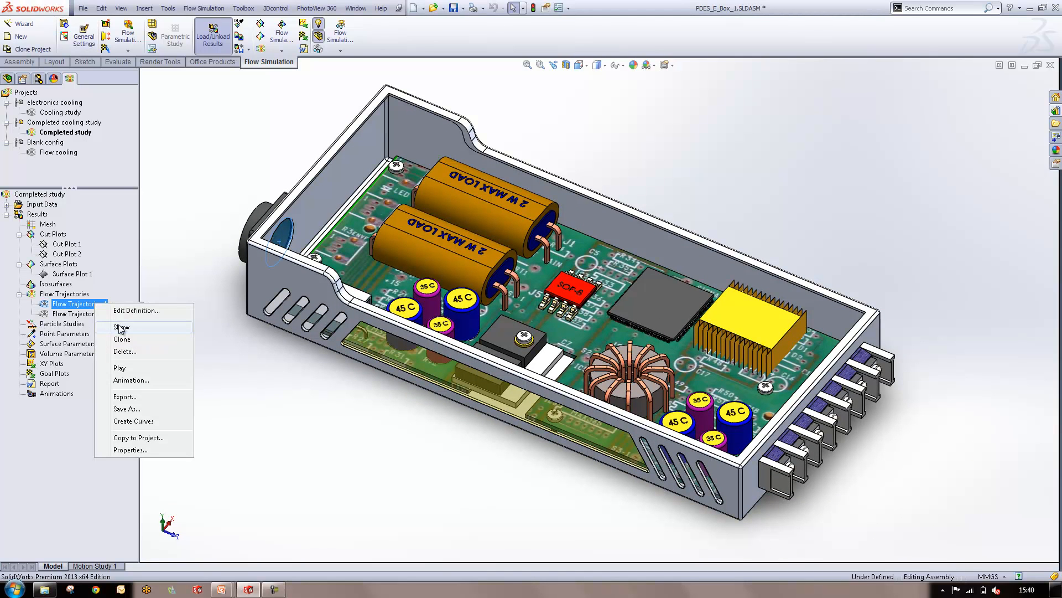
click(121, 327)
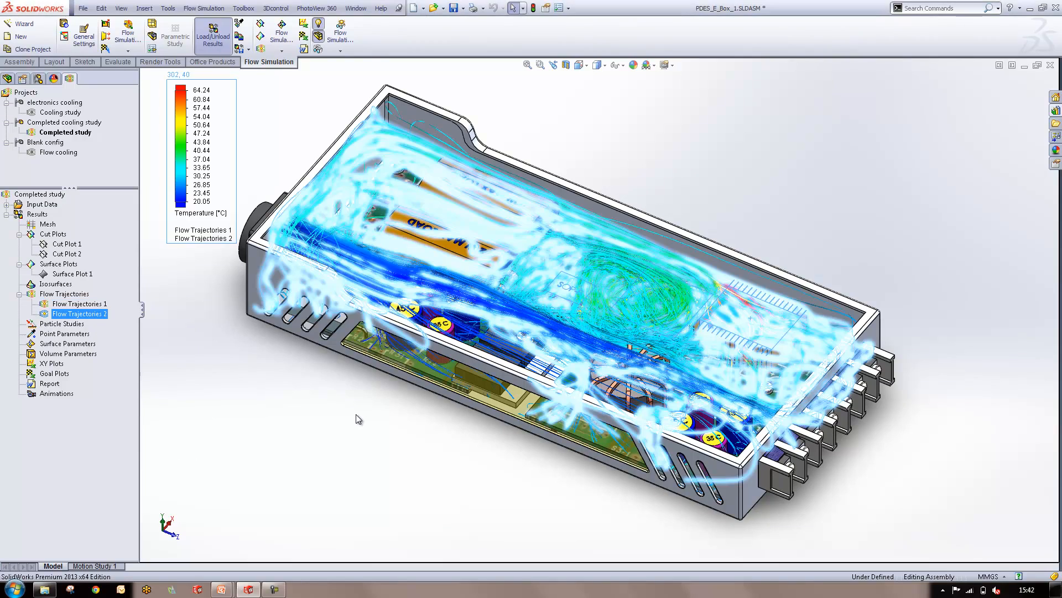
click(642, 207)
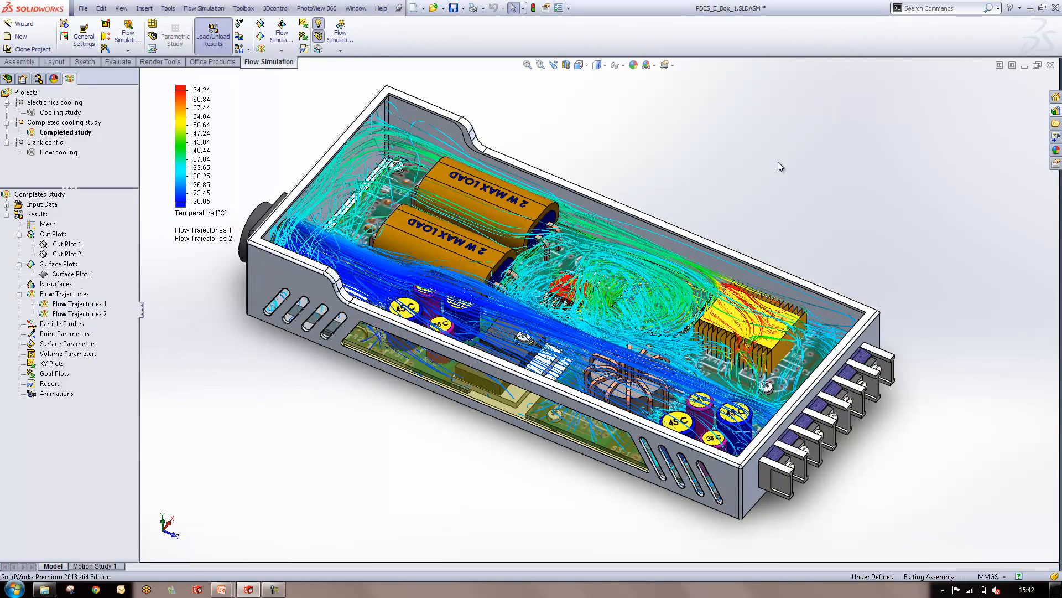
Examine the temperature-coloured flow trajectories around the heat sink, chips and fan inlet from close up and from several angles
middle_drag(642, 207, 804, 218)
scroll(639, 307, down, 5)
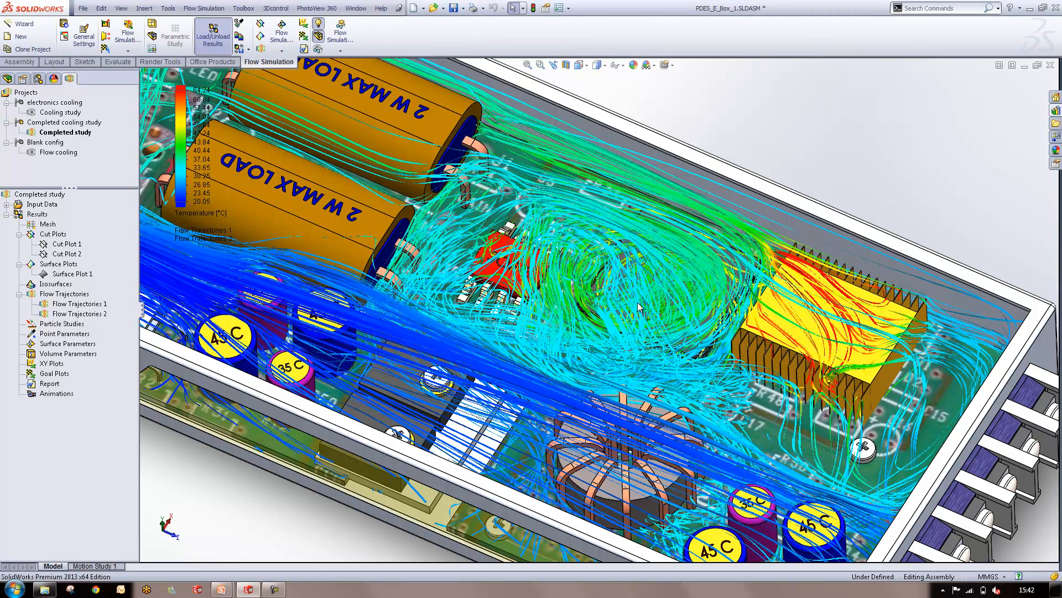
key(f)
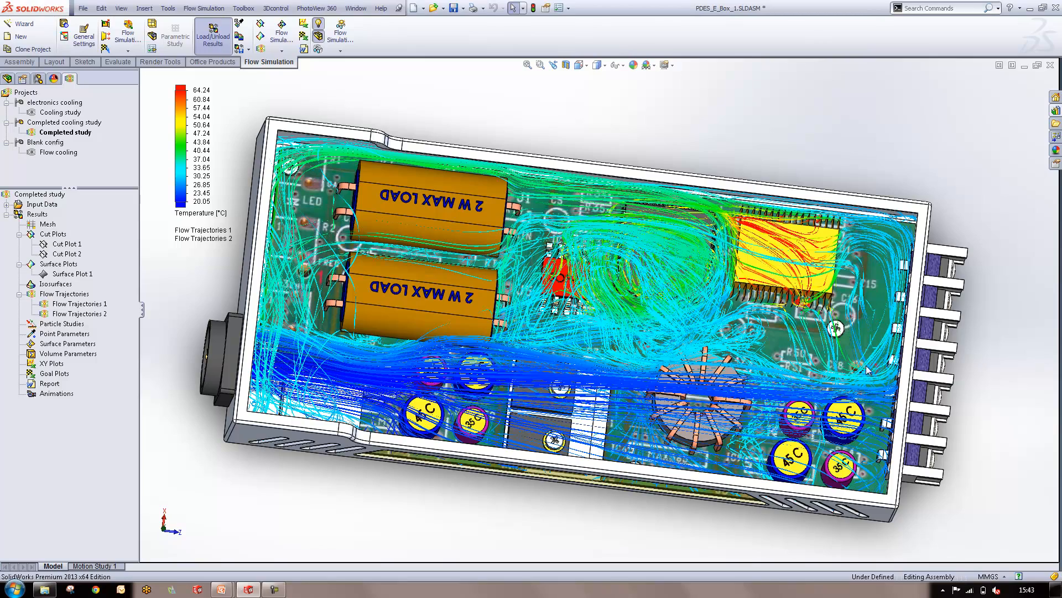
middle_drag(857, 344, 846, 321)
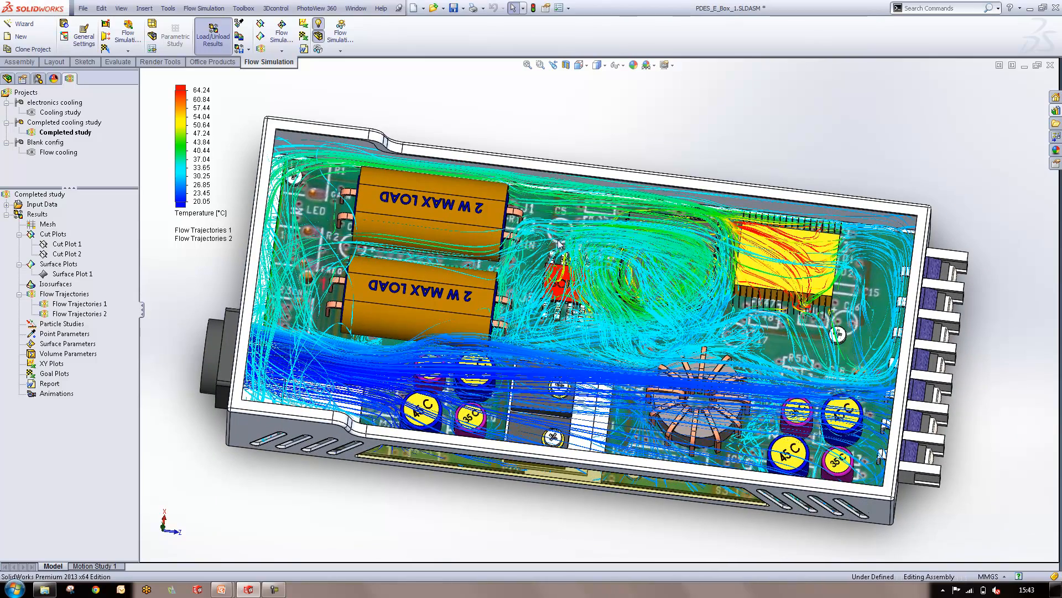
mouse_move(642, 272)
middle_down()
mouse_move(624, 242)
mouse_move(644, 265)
middle_up()
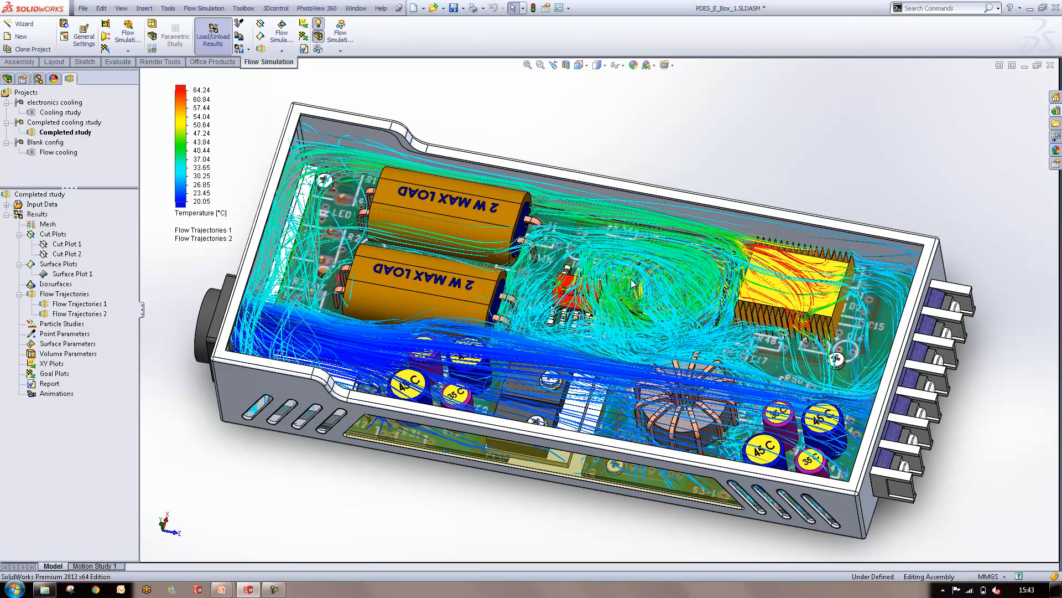
middle_drag(633, 283, 625, 284)
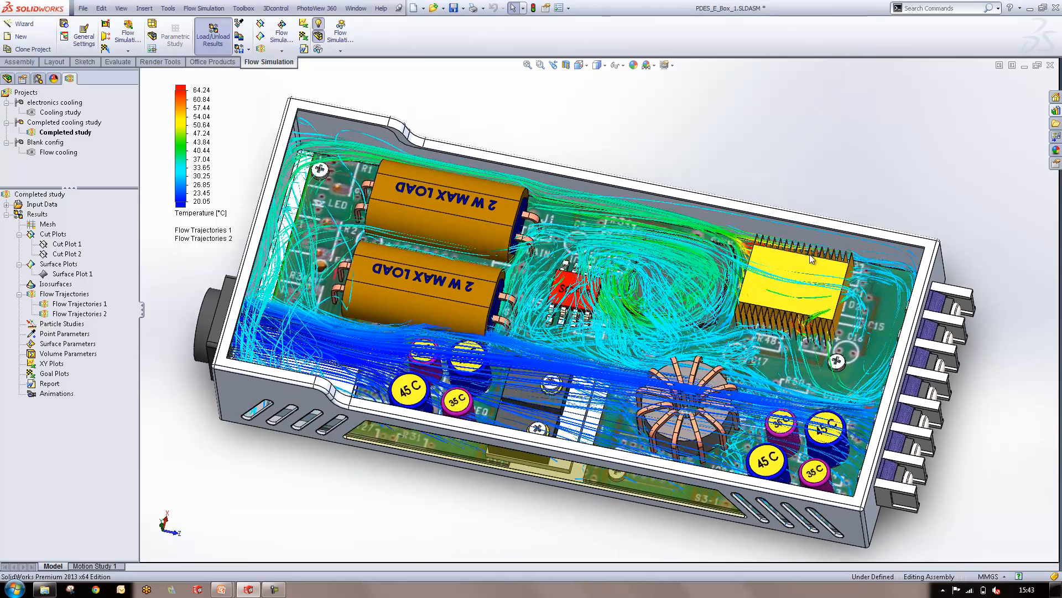
middle_drag(802, 256, 786, 250)
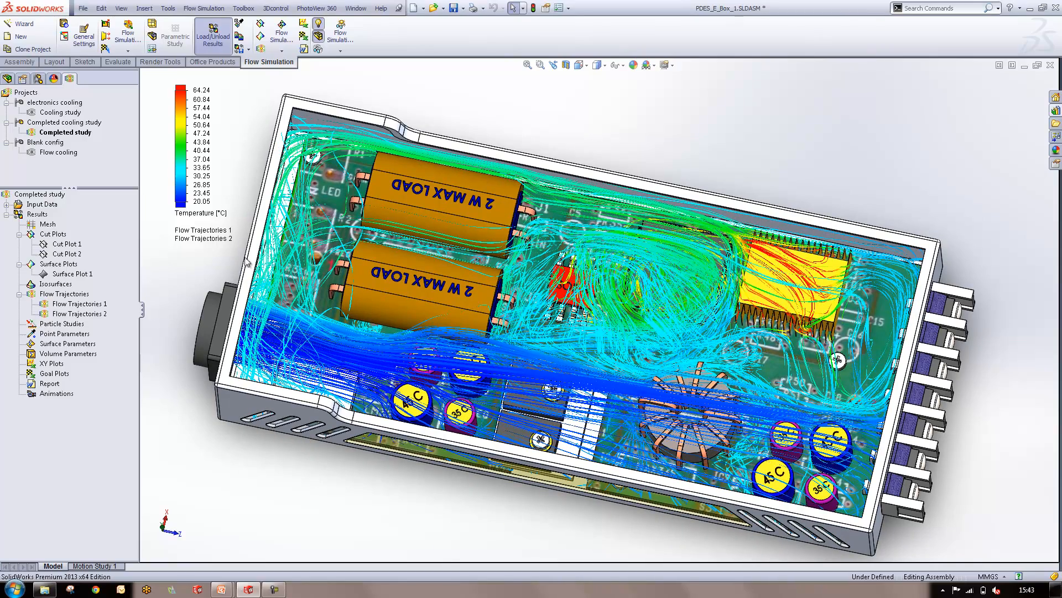
middle_drag(378, 436, 391, 463)
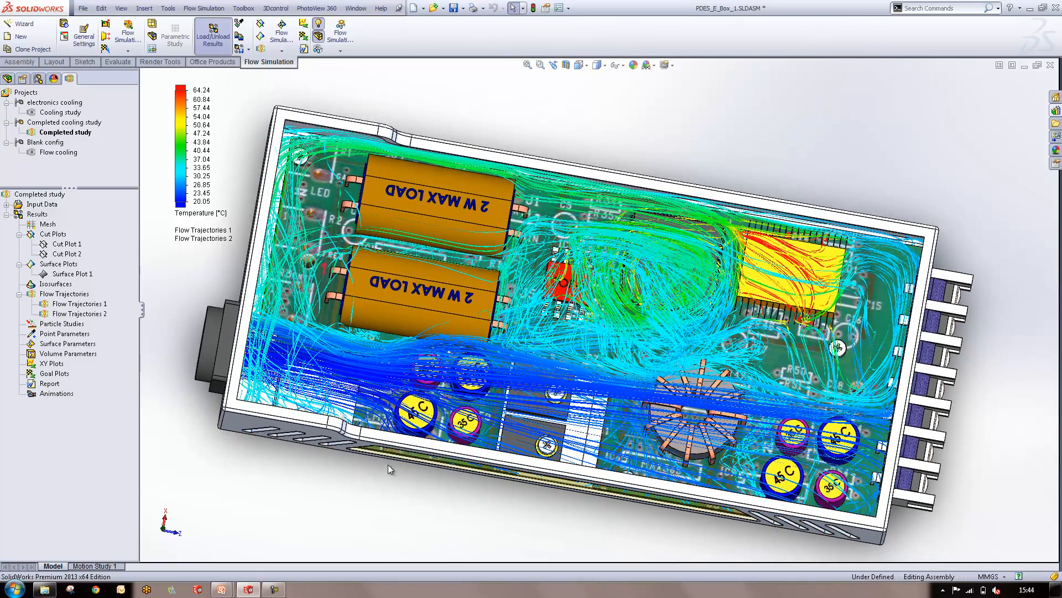
middle_drag(292, 507, 191, 337)
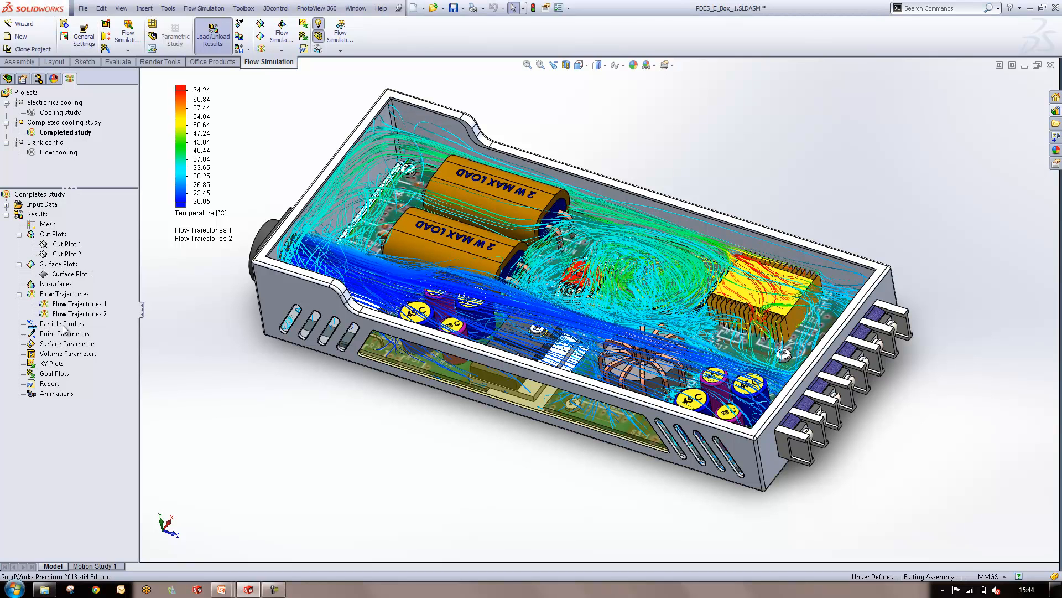
Evaluate the Temperature (Solid) volume parameter for the heat sink, display the results table and close the evaluation
click(52, 354)
click(102, 407)
double_click(43, 354)
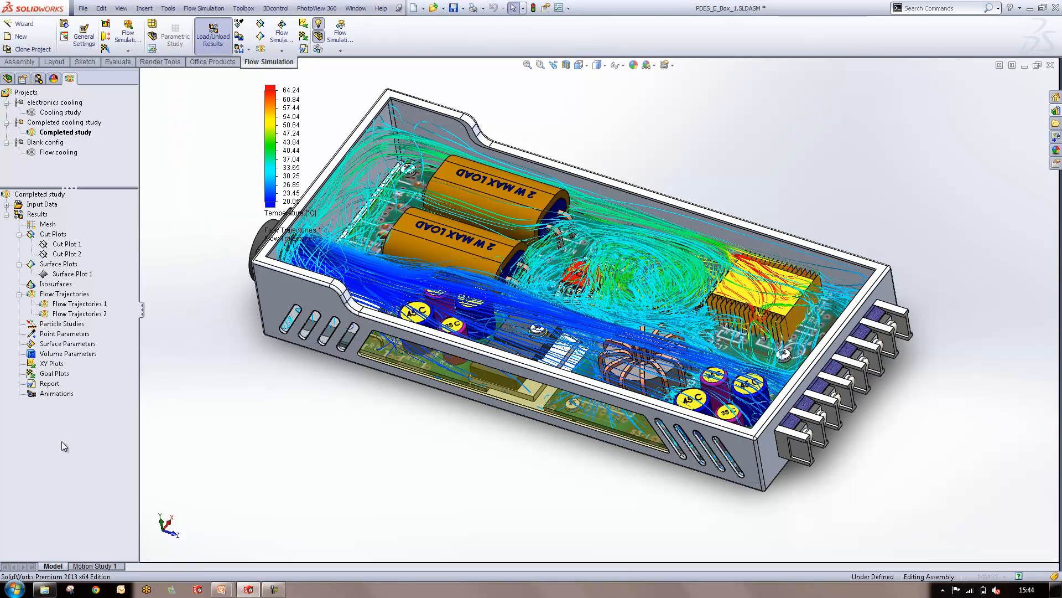
click(745, 295)
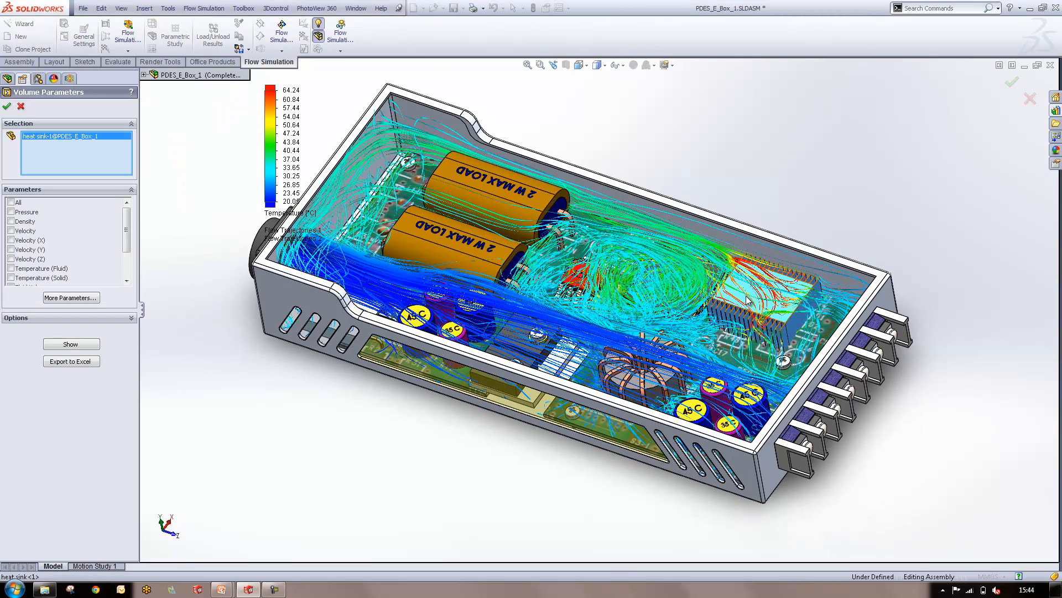
click(11, 277)
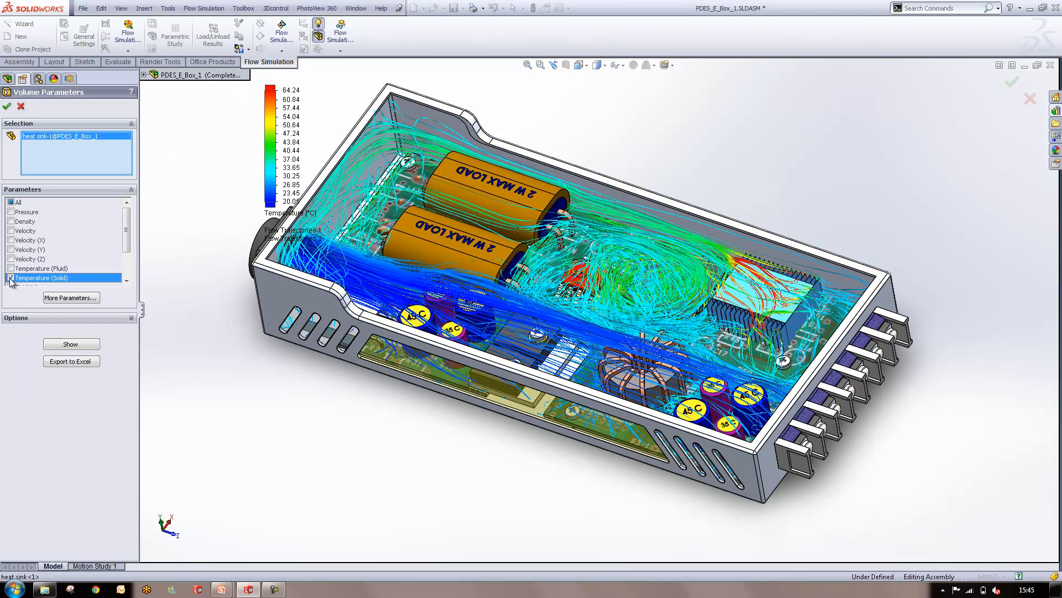
click(82, 346)
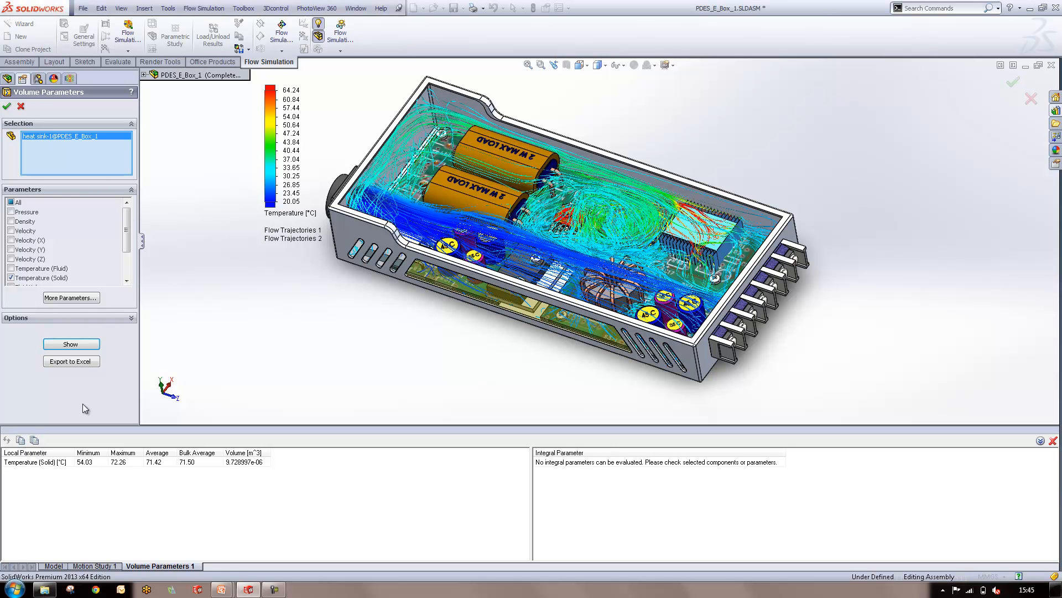
click(21, 106)
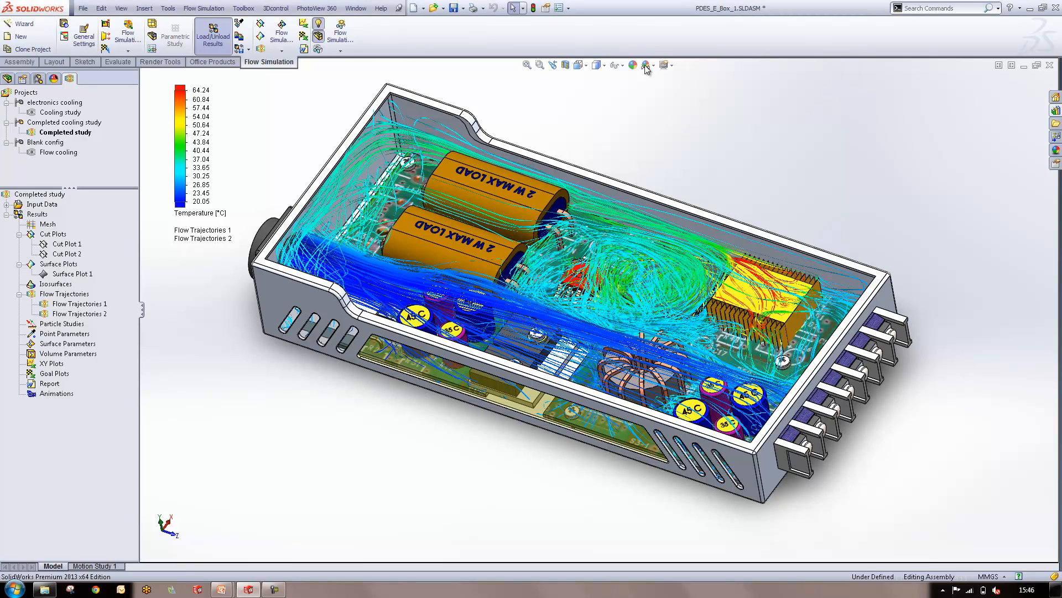
Switch to the open _Regelventil_RV.SLDASM assembly and section the valve along its front plane, Ebene vorne, with a 0.00 mm offset
click(356, 7)
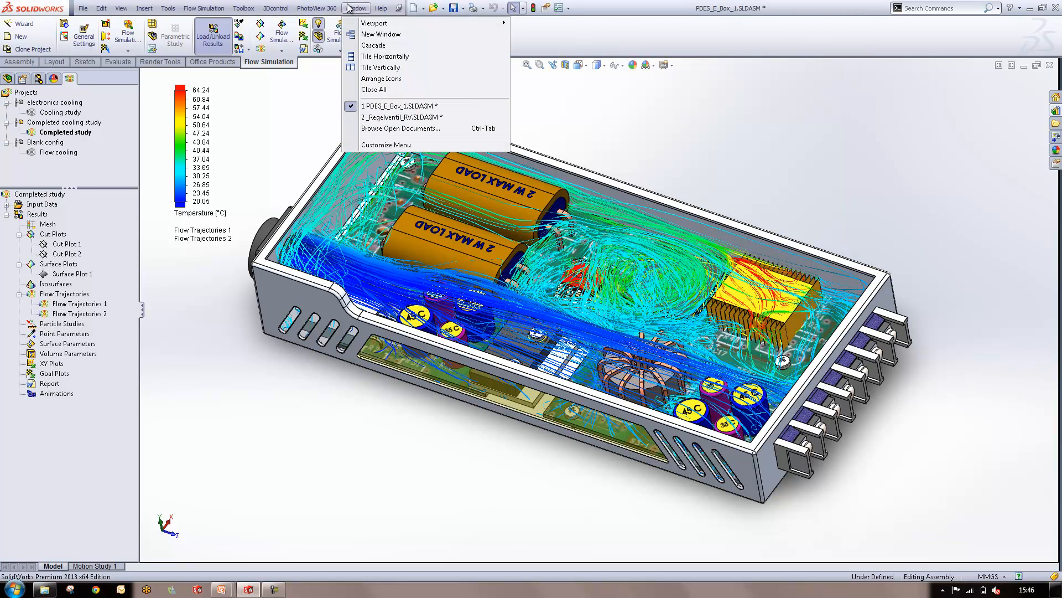
click(385, 106)
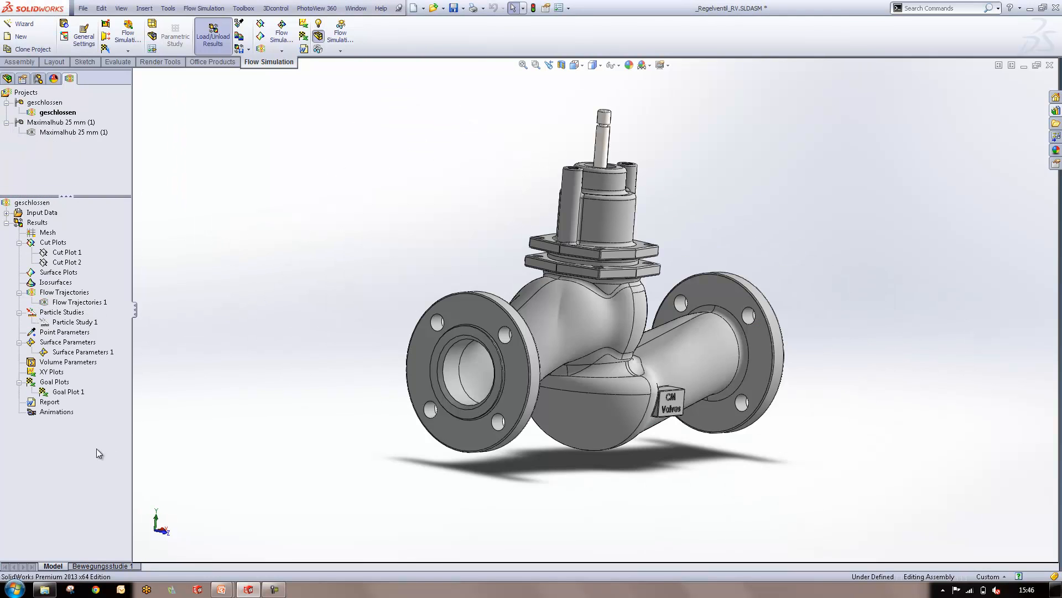
middle_drag(739, 334, 692, 331)
scroll(692, 330, down, 1)
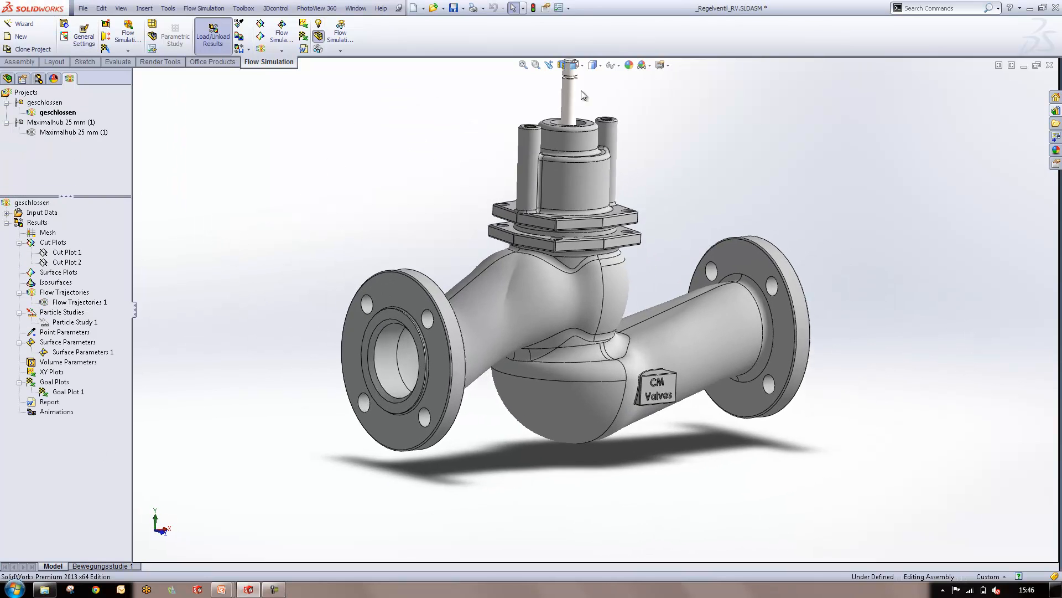
click(563, 66)
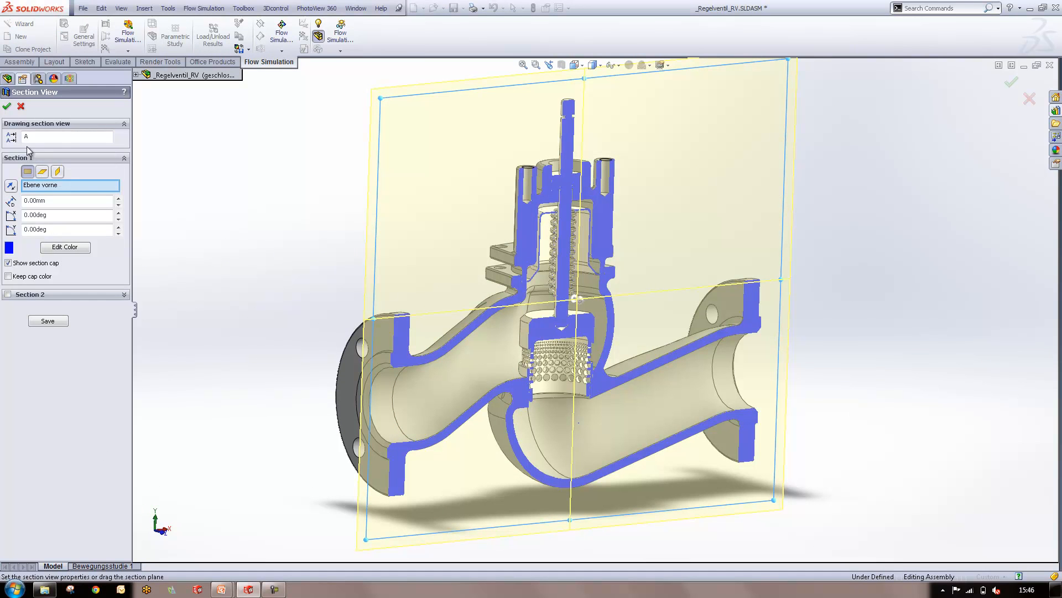
click(7, 106)
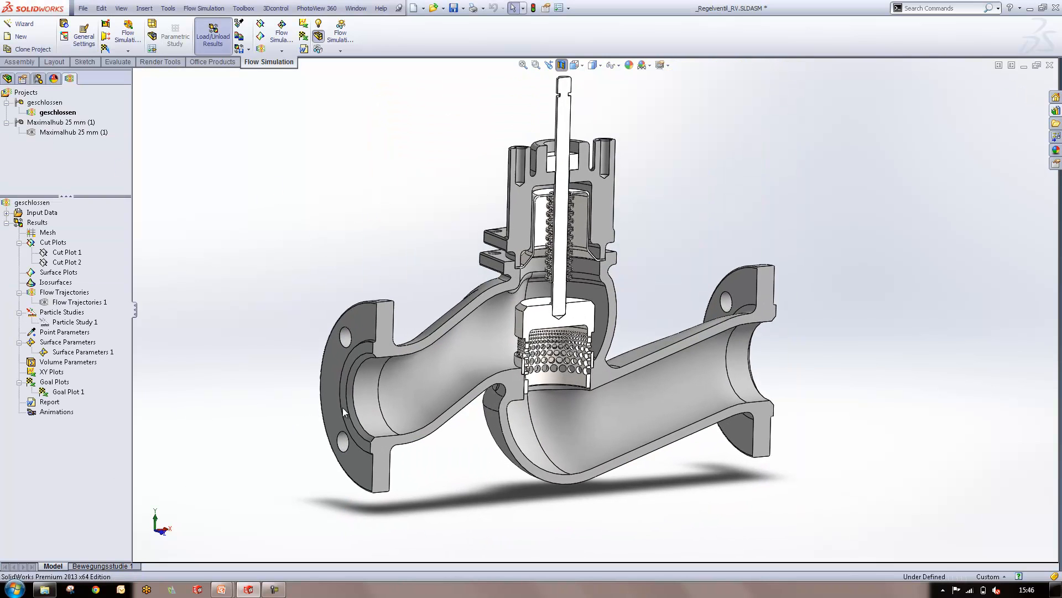
Inspect the sectioned valve's perforated cage, stem and flow passages up close and from several angles
middle_drag(570, 349, 606, 367)
scroll(414, 292, down, 8)
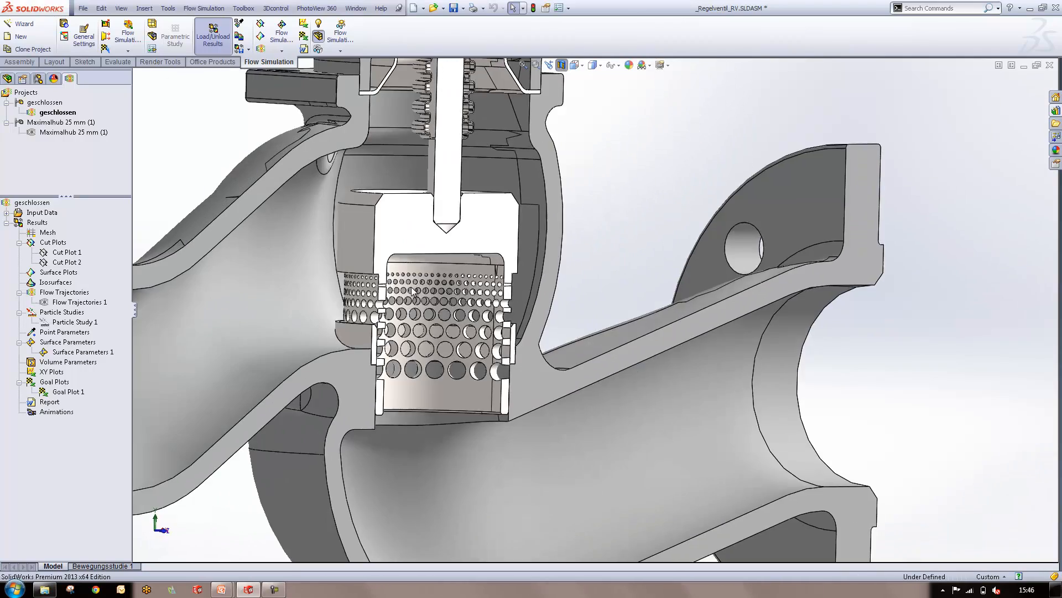
middle_drag(412, 292, 458, 106)
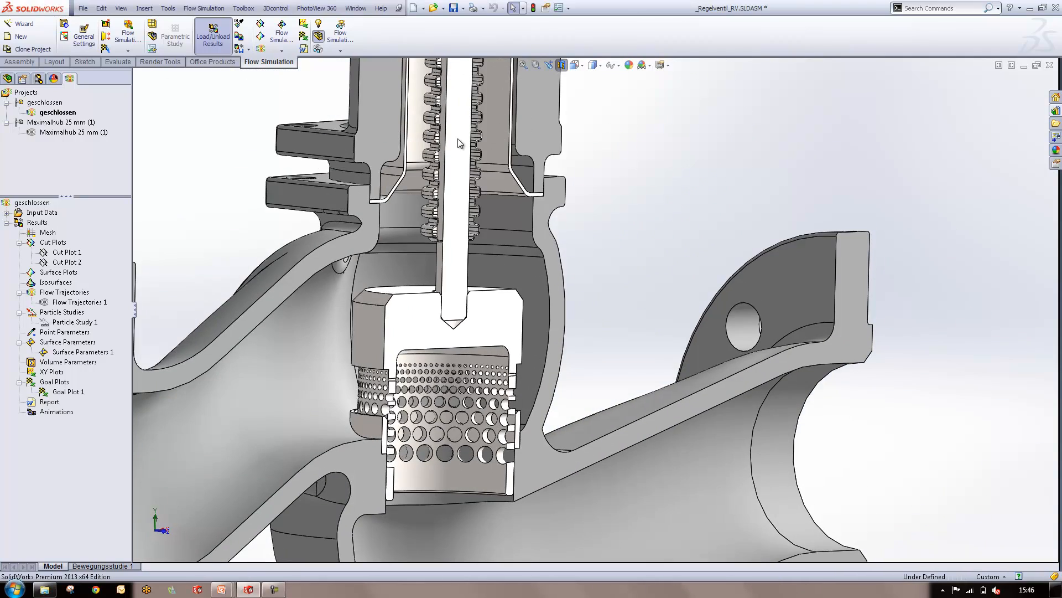
scroll(489, 350, up, 5)
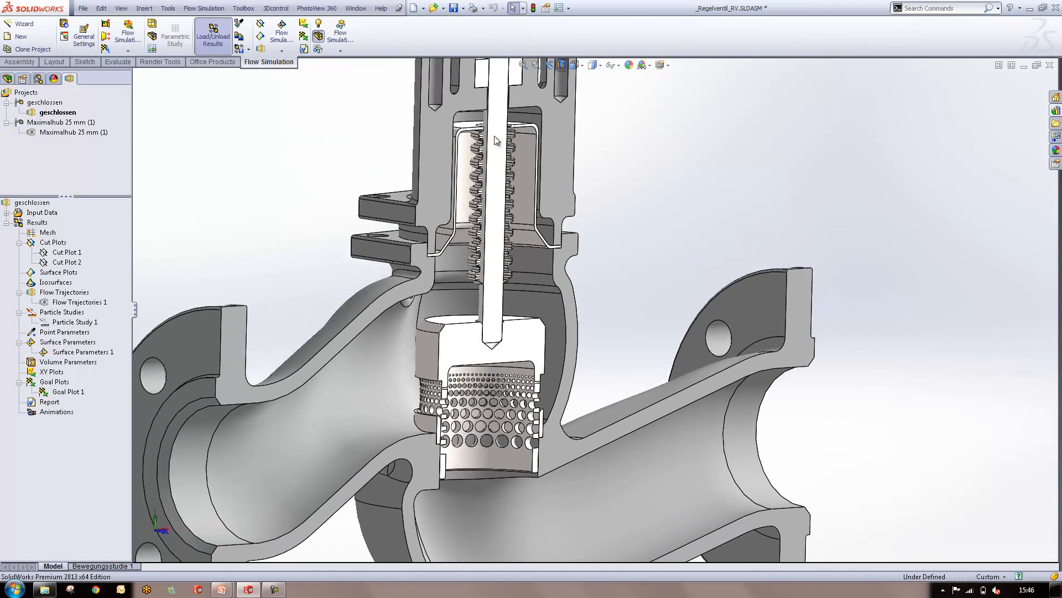
ctrl+middle_drag(473, 423, 505, 352)
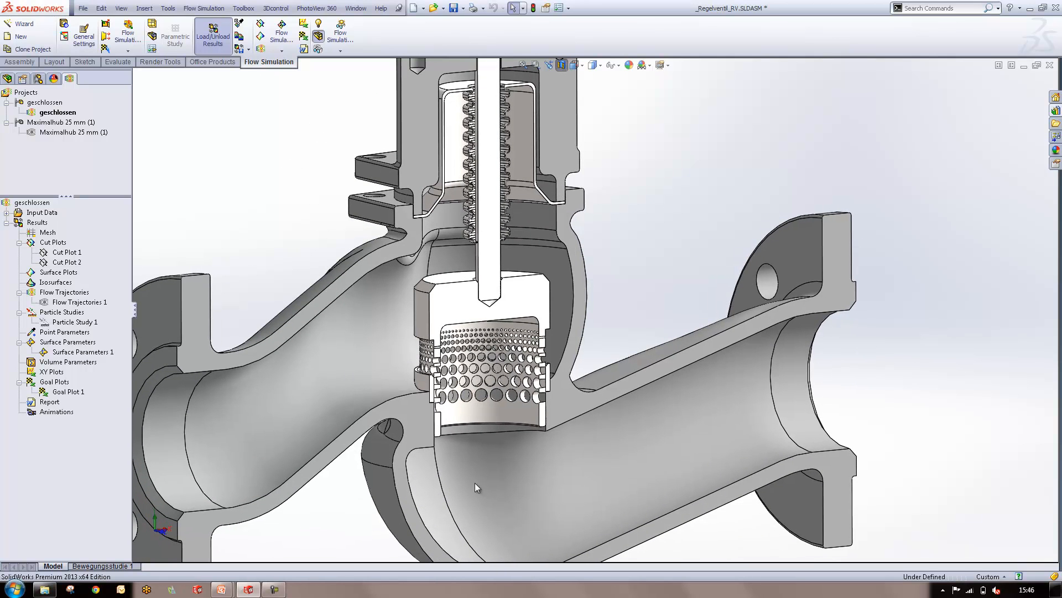
scroll(487, 473, up, 4)
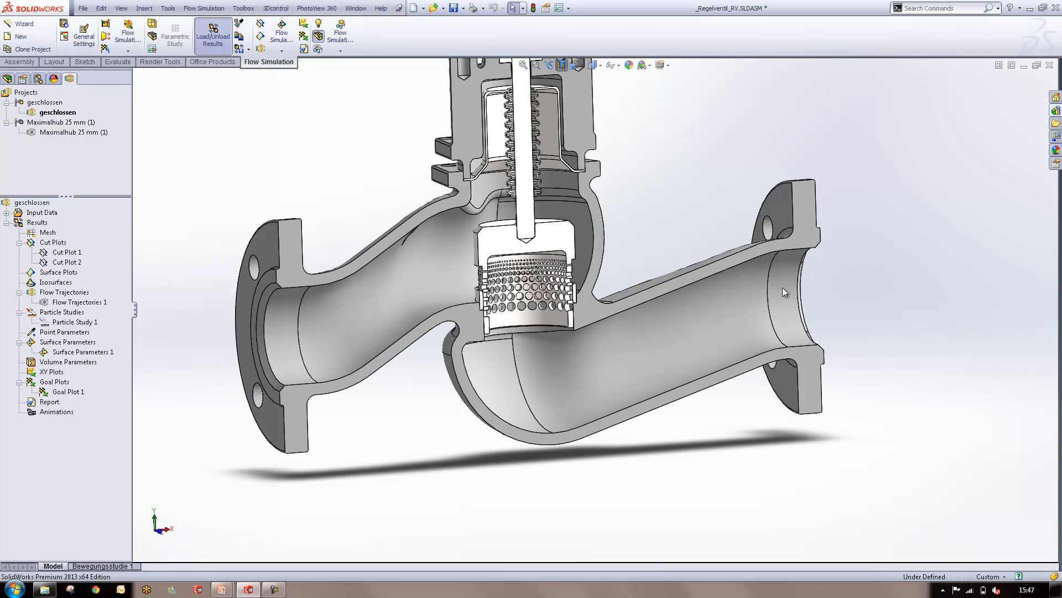
middle_drag(823, 334, 852, 350)
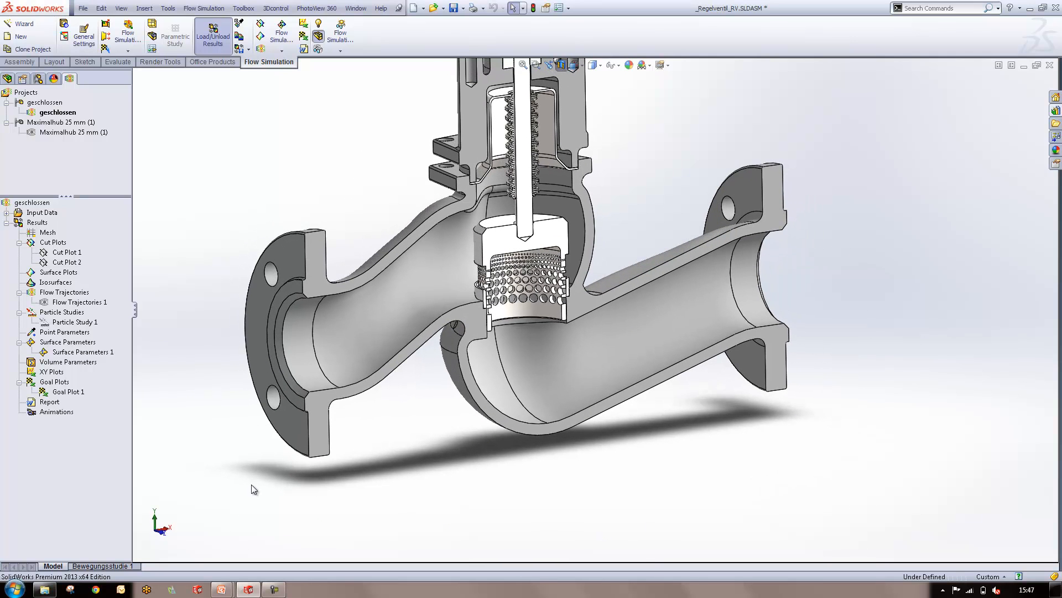
Show Flow Trajectories 1 in the sectioned valve and set the scene to Pitch Black
right_click(47, 302)
click(62, 325)
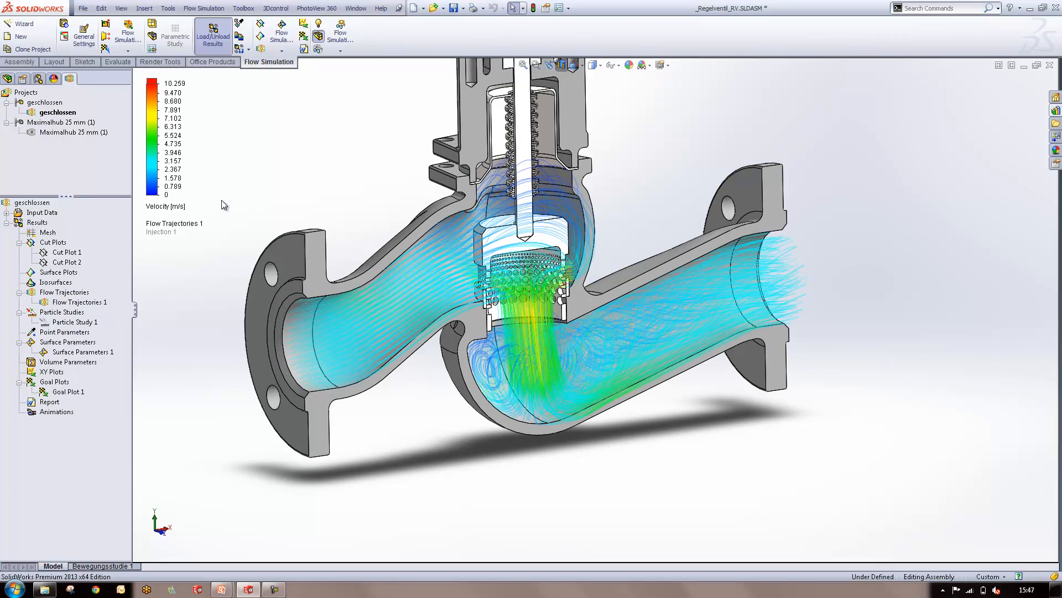
middle_drag(221, 201, 603, 83)
click(650, 66)
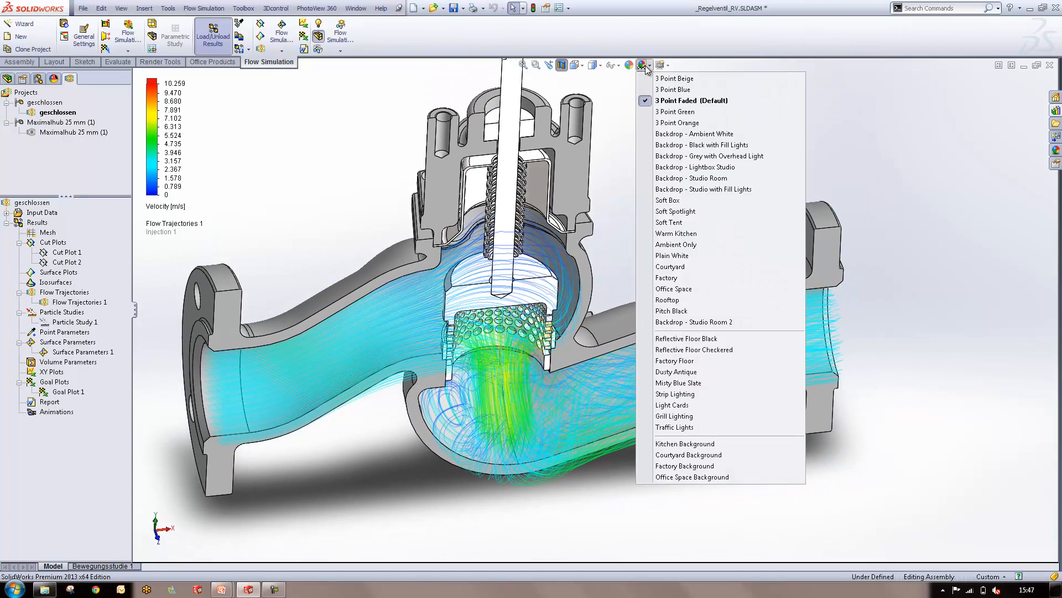
click(754, 312)
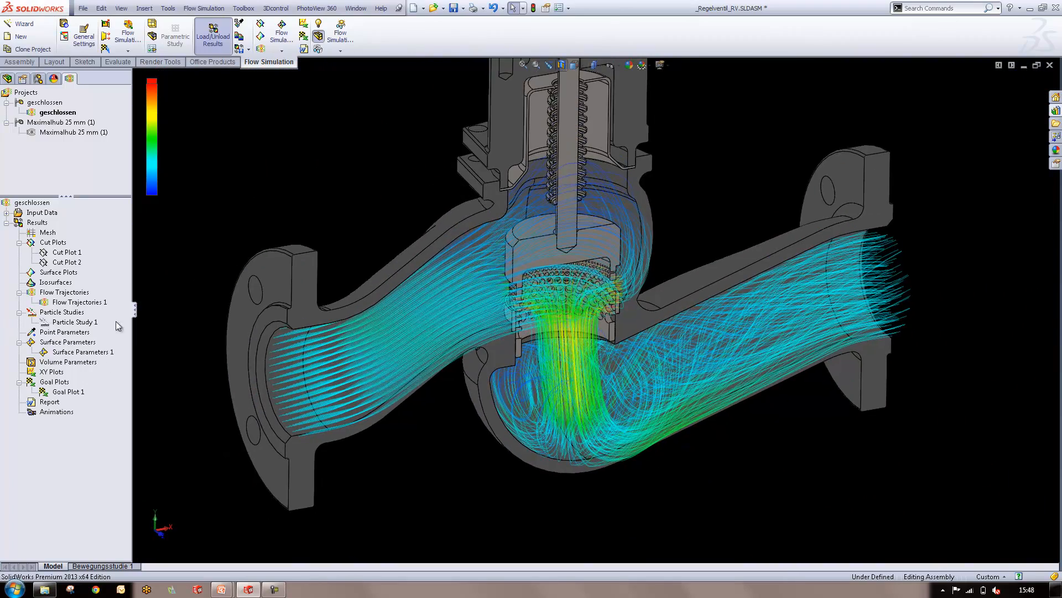
Hide Flow Trajectories 1 and activate Particle Study 1
right_click(55, 302)
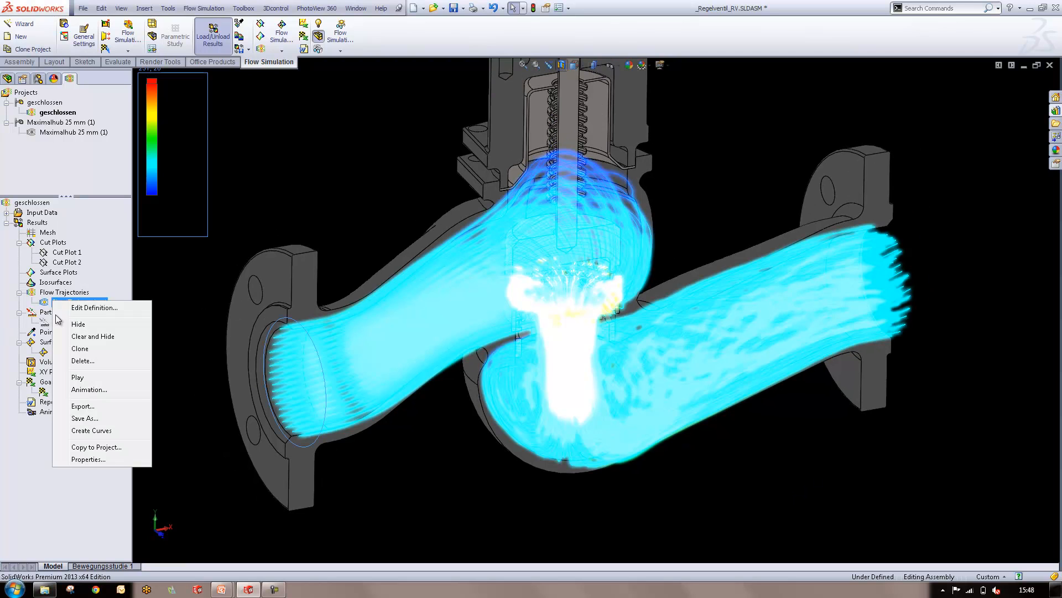
click(86, 325)
right_click(73, 323)
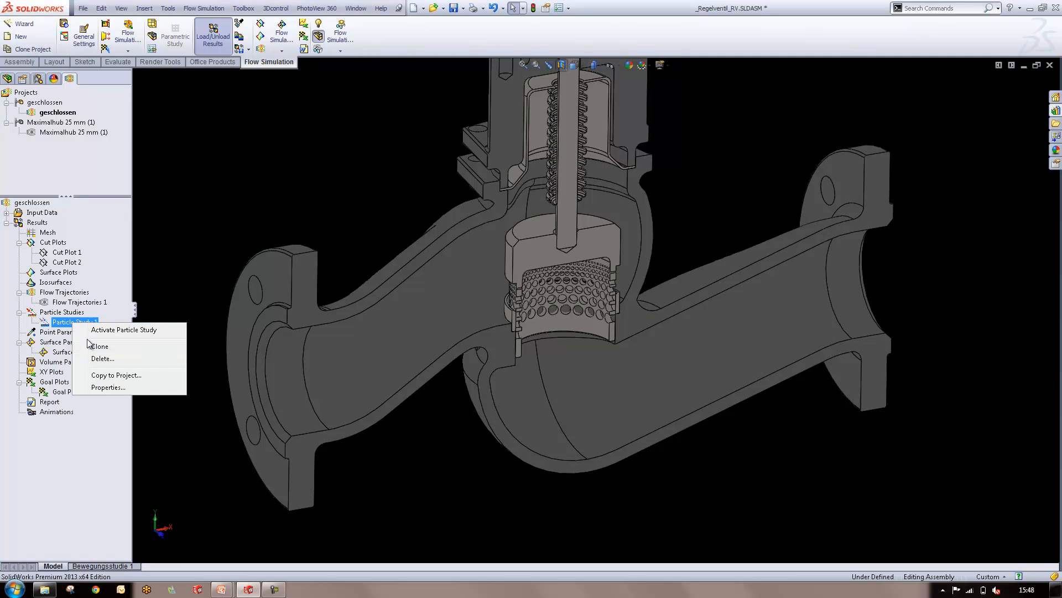
click(92, 331)
Show the particle trajectories of Injection 1 in the valve
right_click(84, 353)
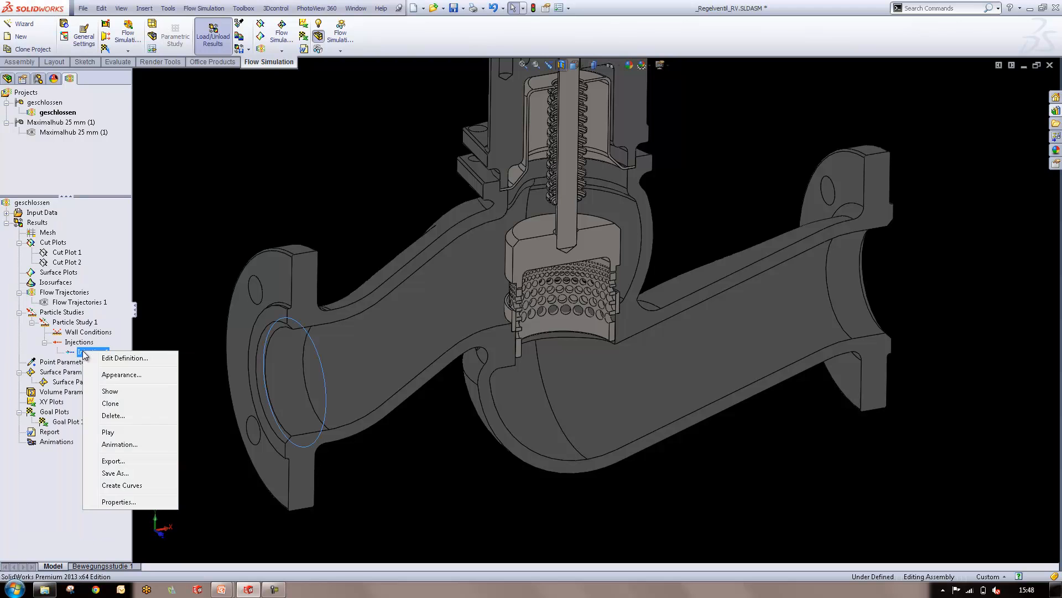
click(142, 393)
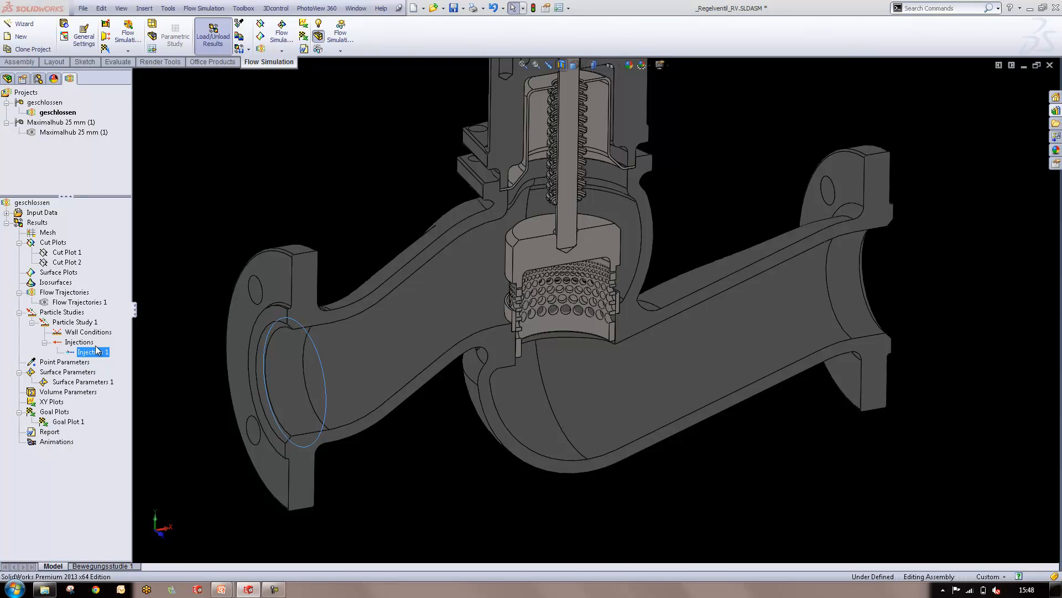
right_click(117, 396)
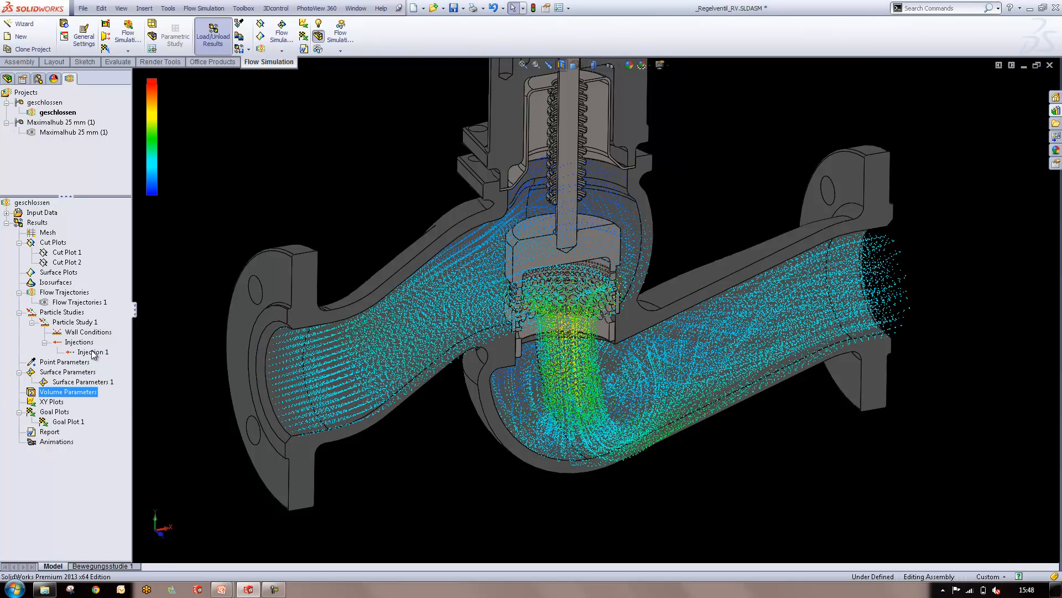
Play the Injection 1 particle animation and examine the flow through the perforated cage up close and from another angle
click(100, 353)
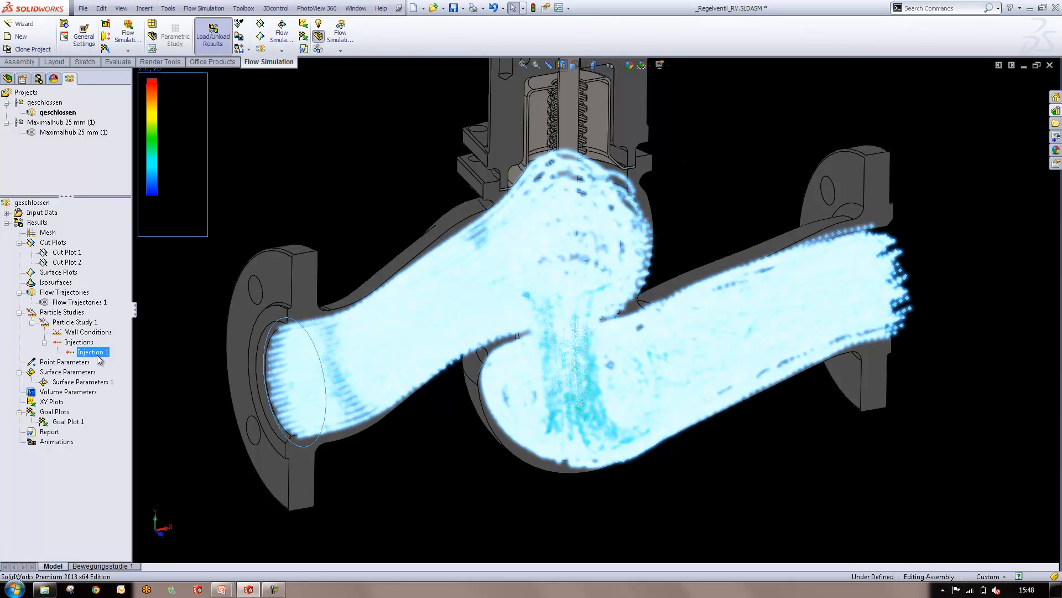
right_click(92, 351)
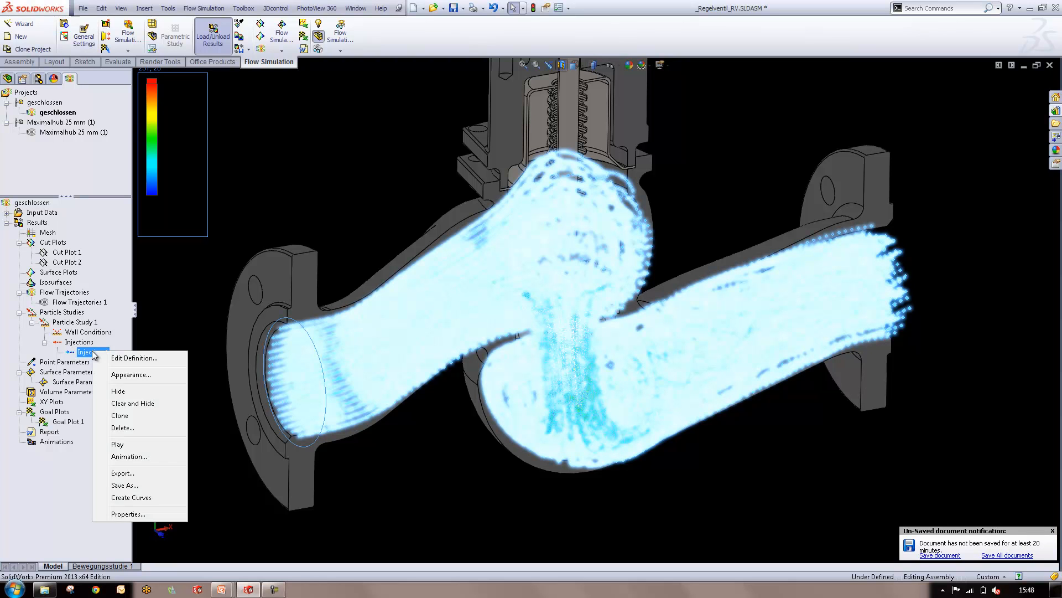
click(117, 444)
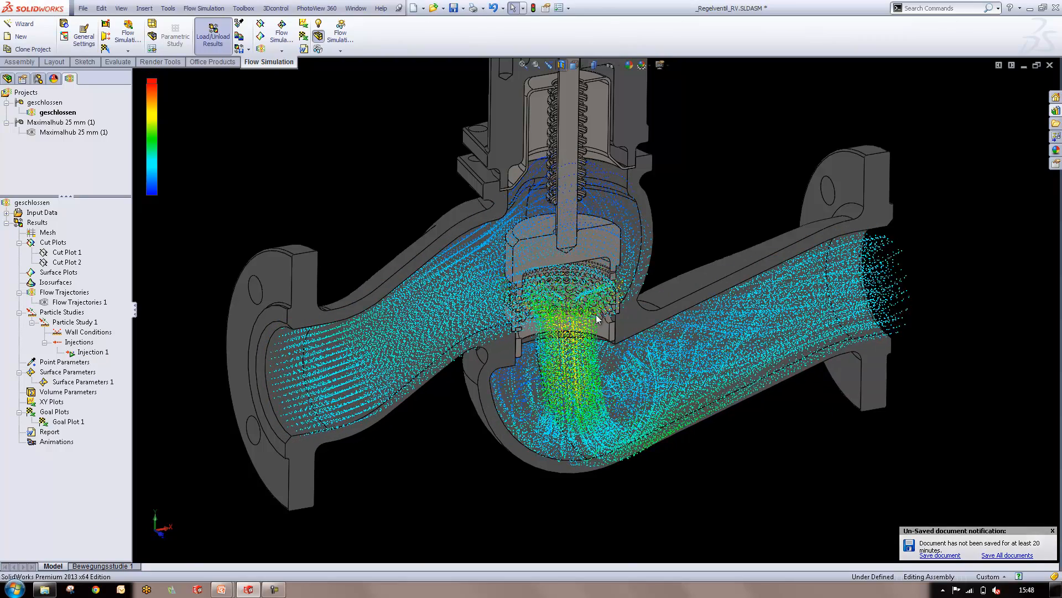
scroll(597, 309, down, 2)
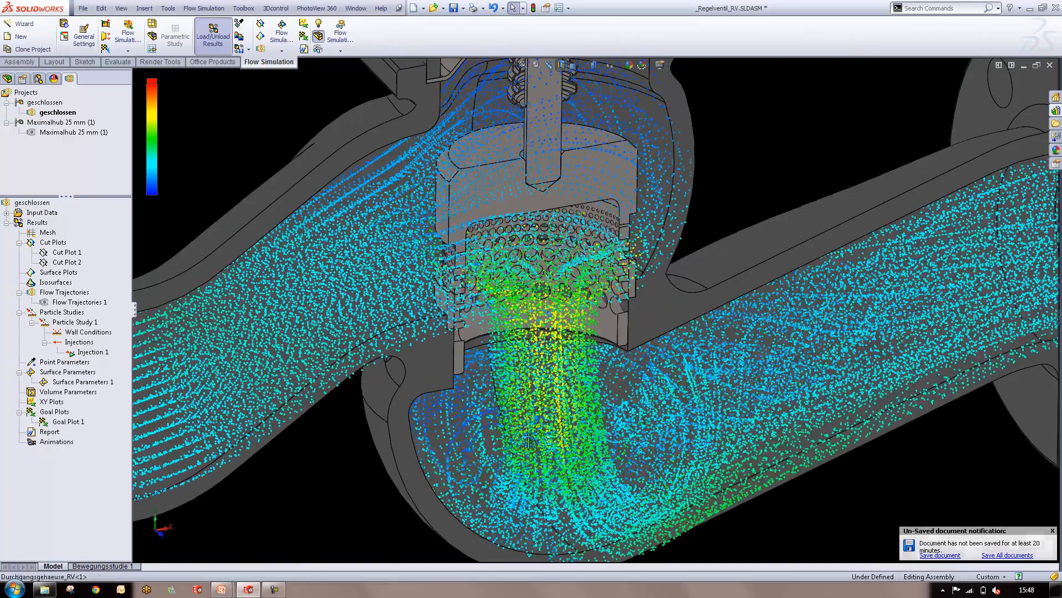
middle_drag(519, 430, 534, 453)
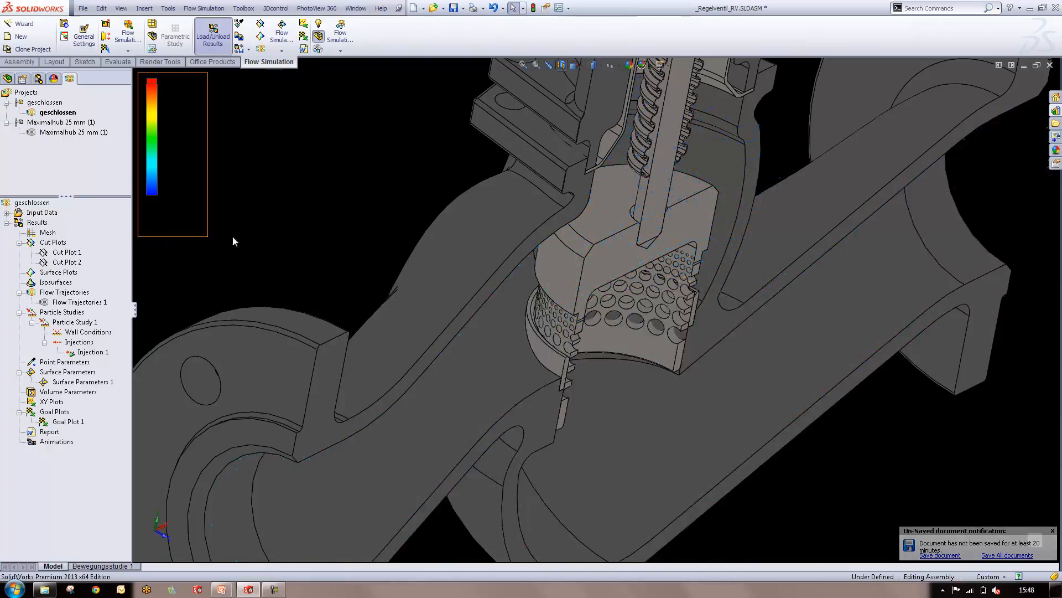
Hide the Injection 1 particles and set the scene to 3 Point Faded (Default)
right_click(97, 353)
click(122, 393)
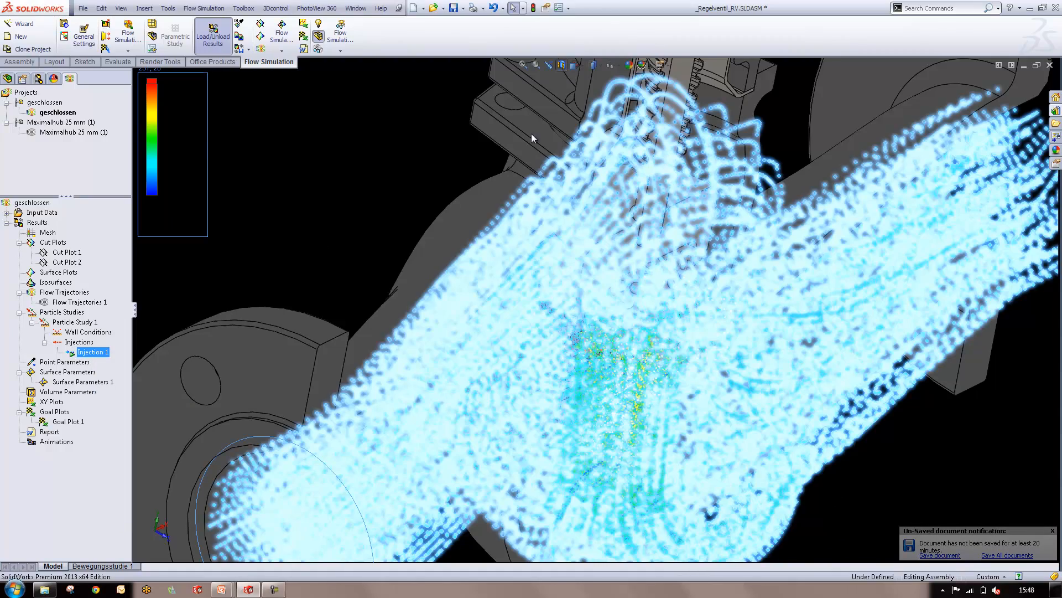
scroll(539, 309, up, 3)
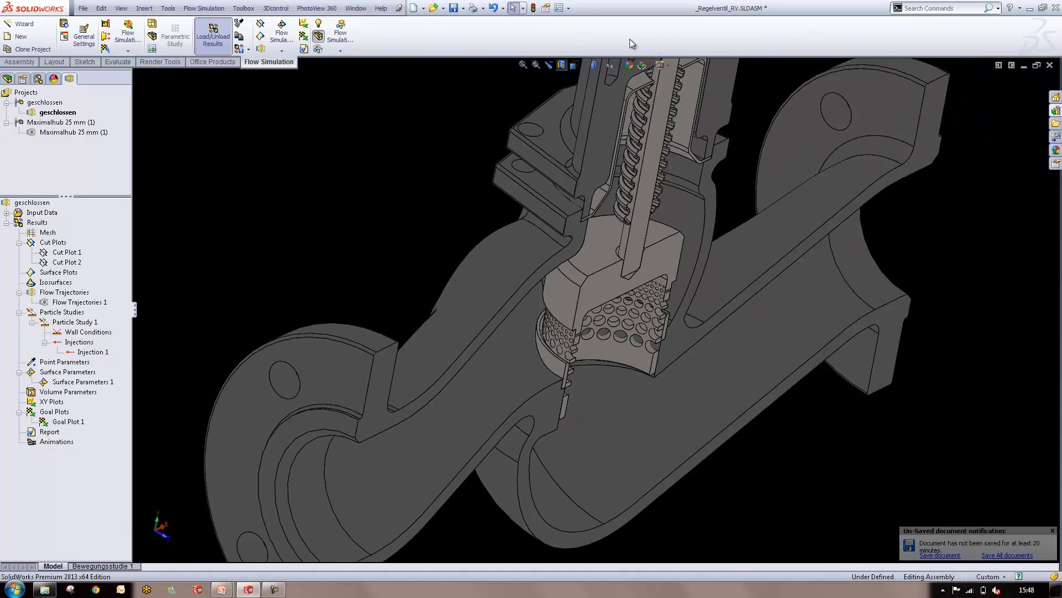
click(648, 67)
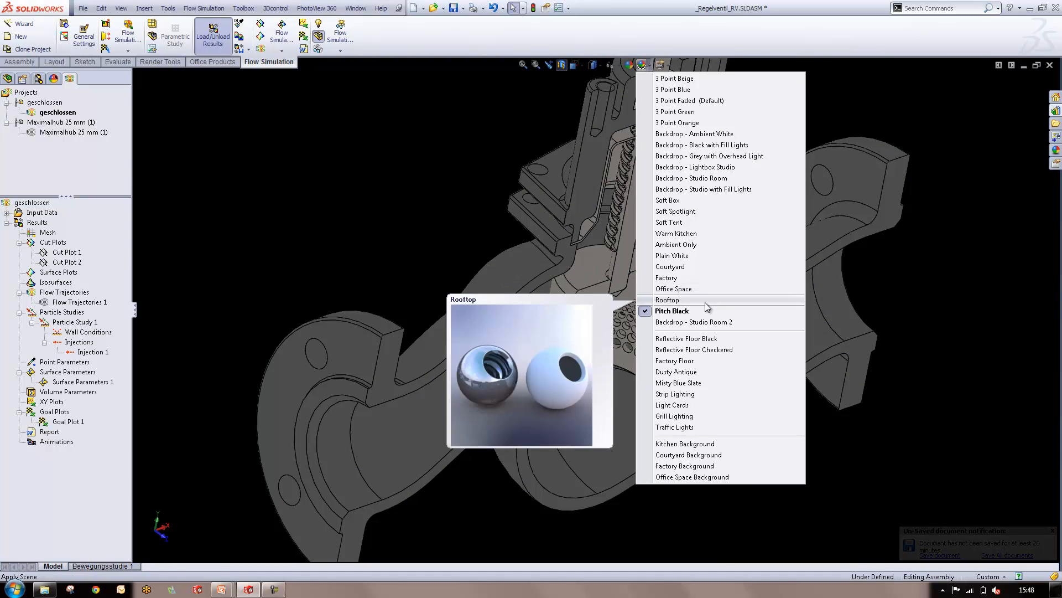
click(708, 104)
scroll(581, 398, up, 1)
middle_drag(597, 388, 396, 388)
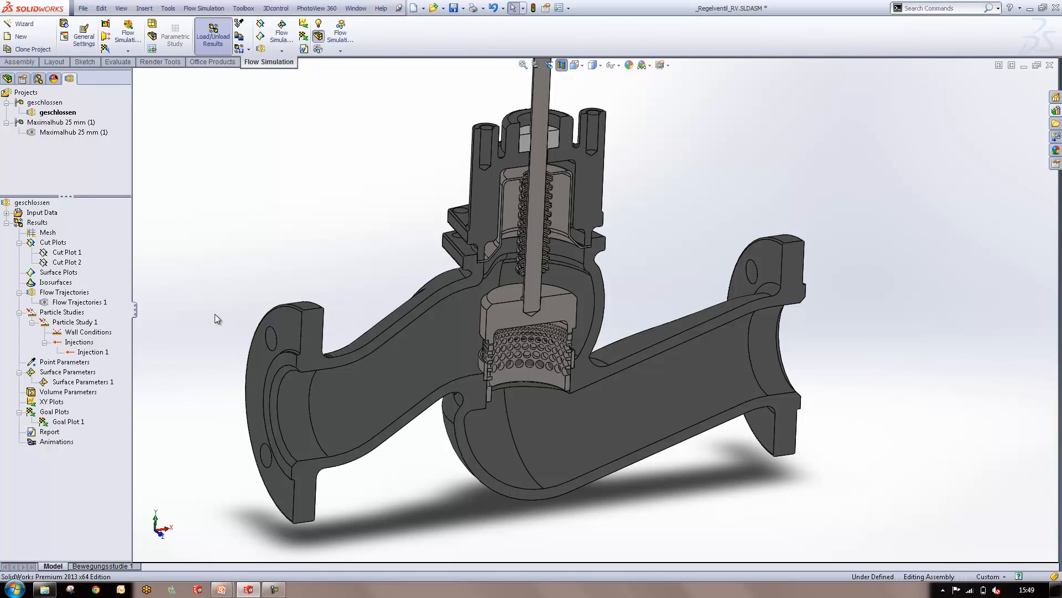
Show the results of Surface Parameters 1 for the valve's outlet face, then close the results table
click(80, 382)
middle_drag(442, 377, 945, 375)
middle_drag(859, 414, 249, 382)
right_click(70, 386)
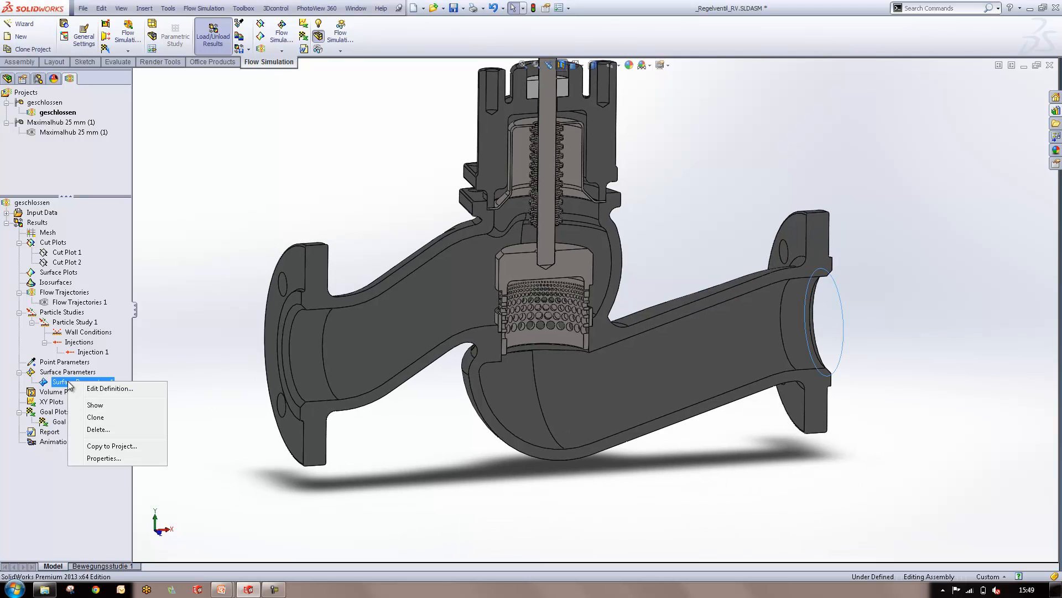
click(98, 406)
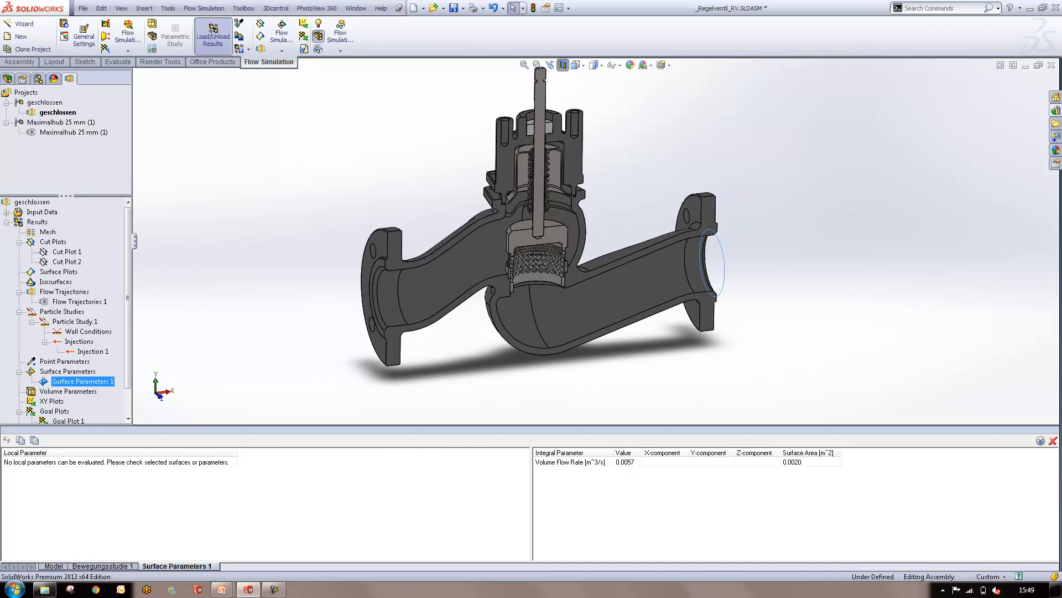
click(1053, 440)
Add Pressure to the parameters in the Surface Parameters 1 definition, show the outlet results, and leave without saving the definition
right_click(48, 371)
right_click(45, 382)
click(76, 394)
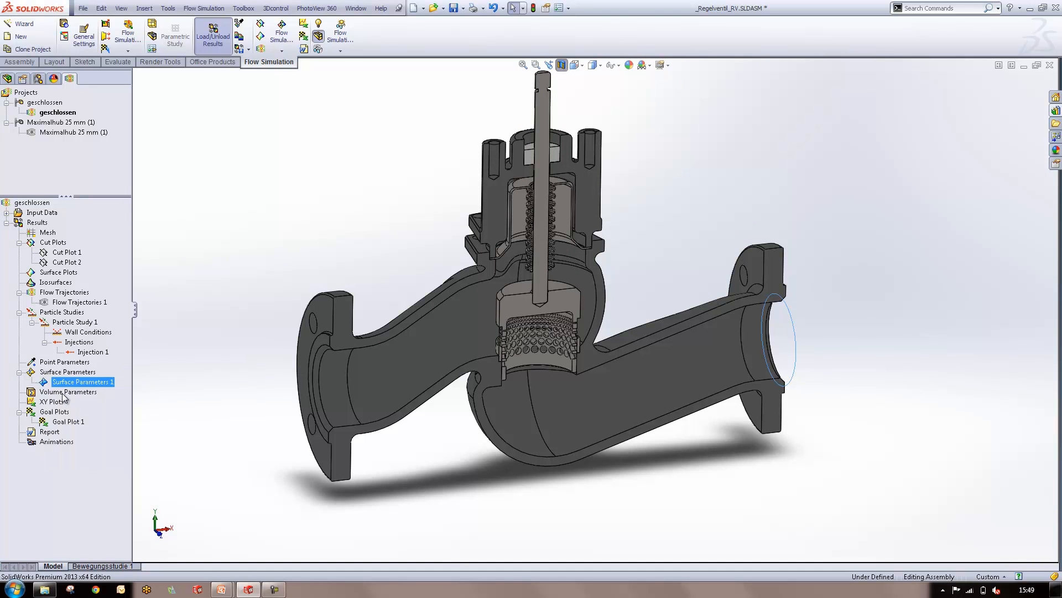
click(10, 211)
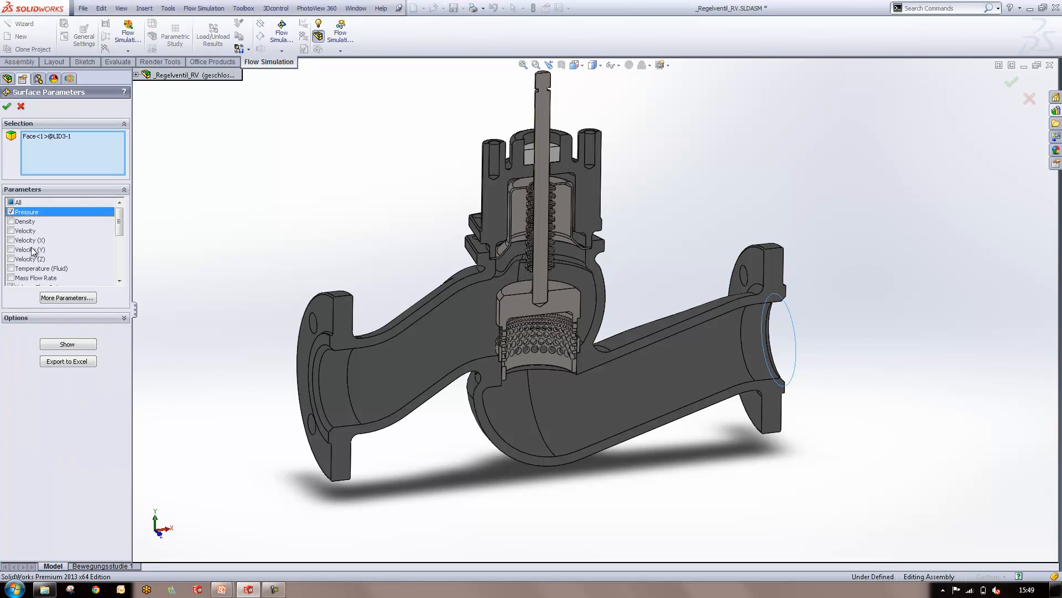
click(67, 345)
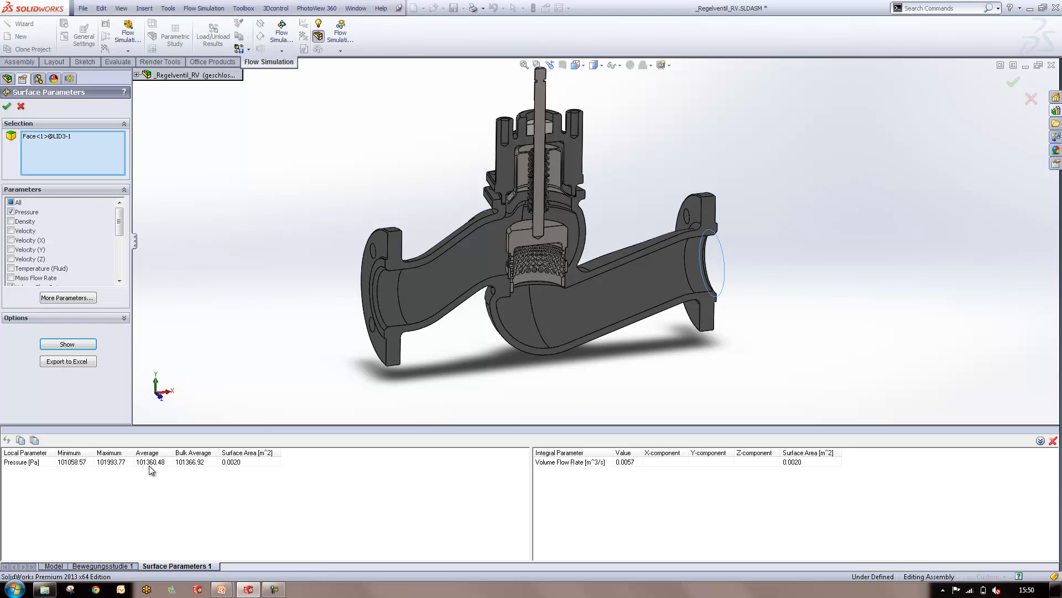
click(22, 107)
Set up new surface parameters with Pressure on the Environment Pressure 2 face and show the results
right_click(50, 373)
click(69, 381)
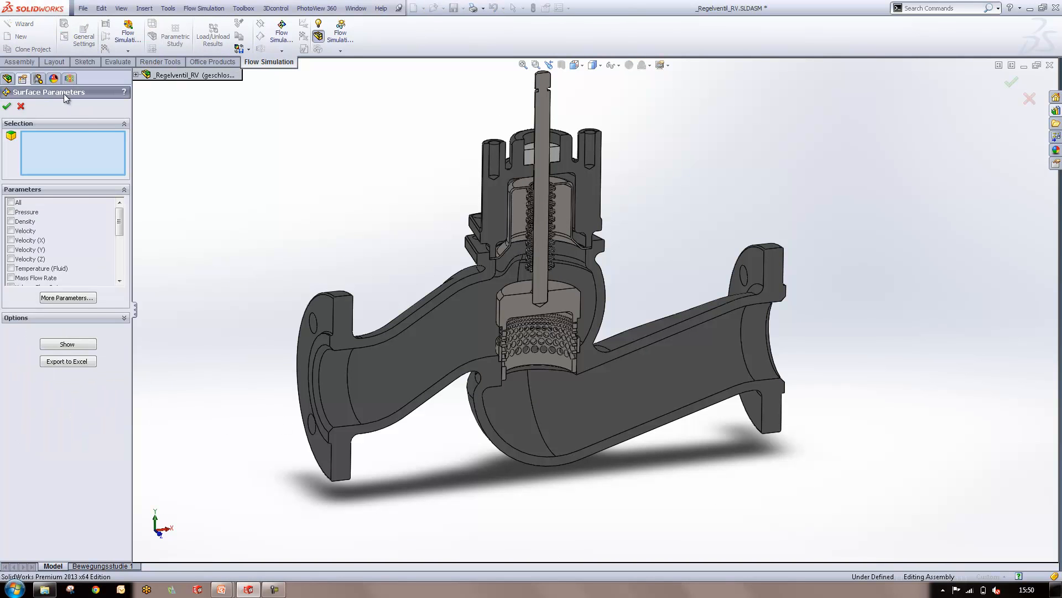
click(70, 78)
drag(128, 260, 128, 221)
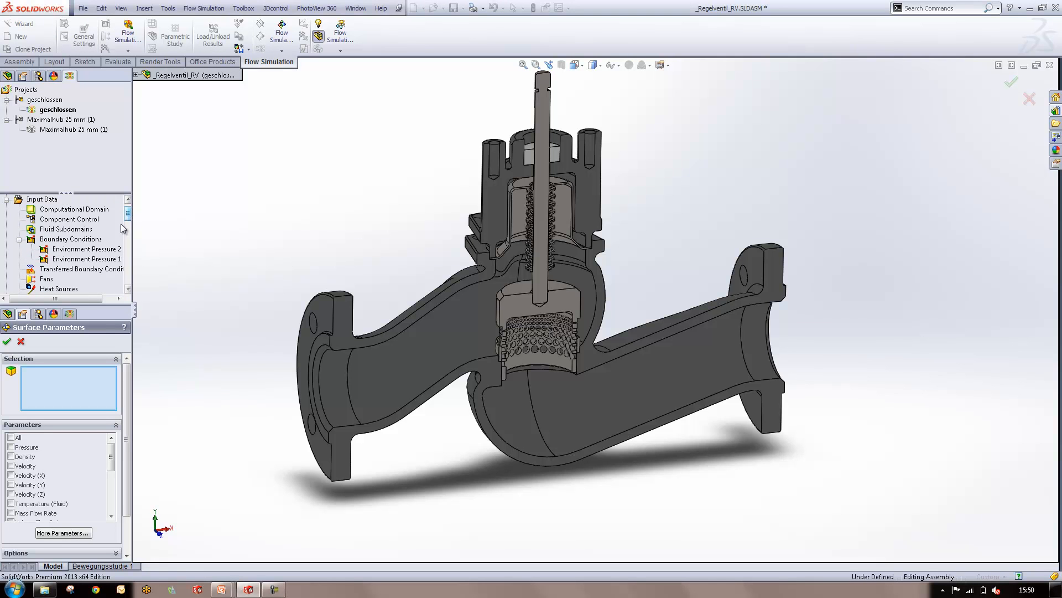
click(85, 249)
scroll(61, 443, down, 3)
click(11, 401)
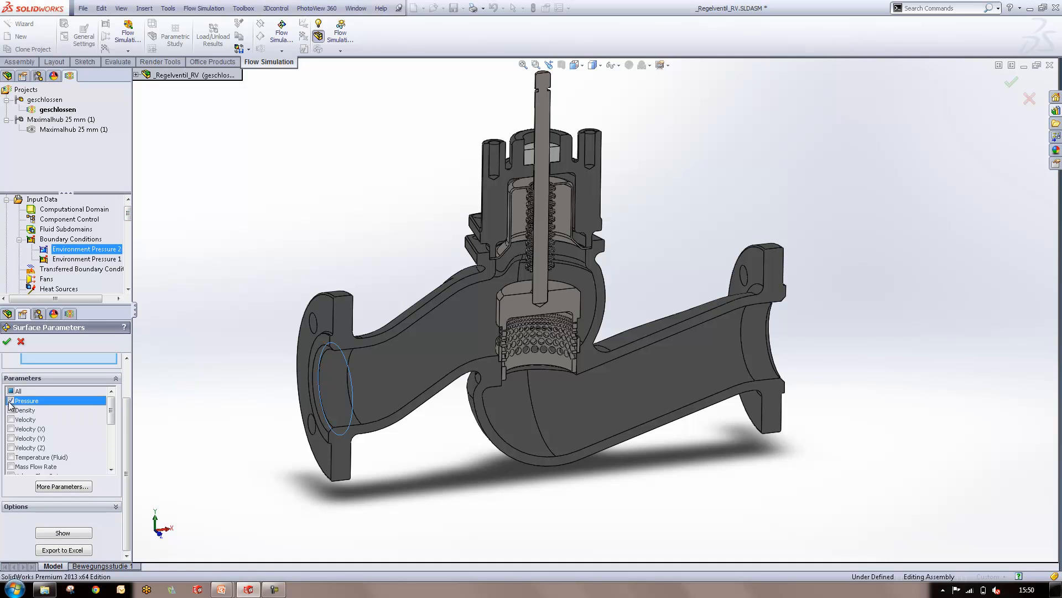
click(66, 532)
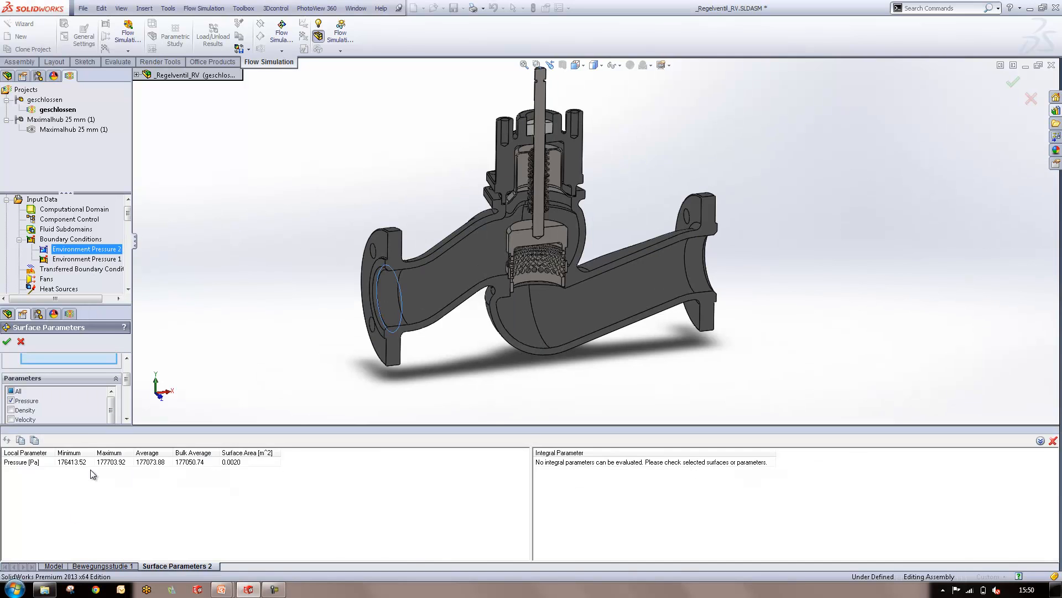